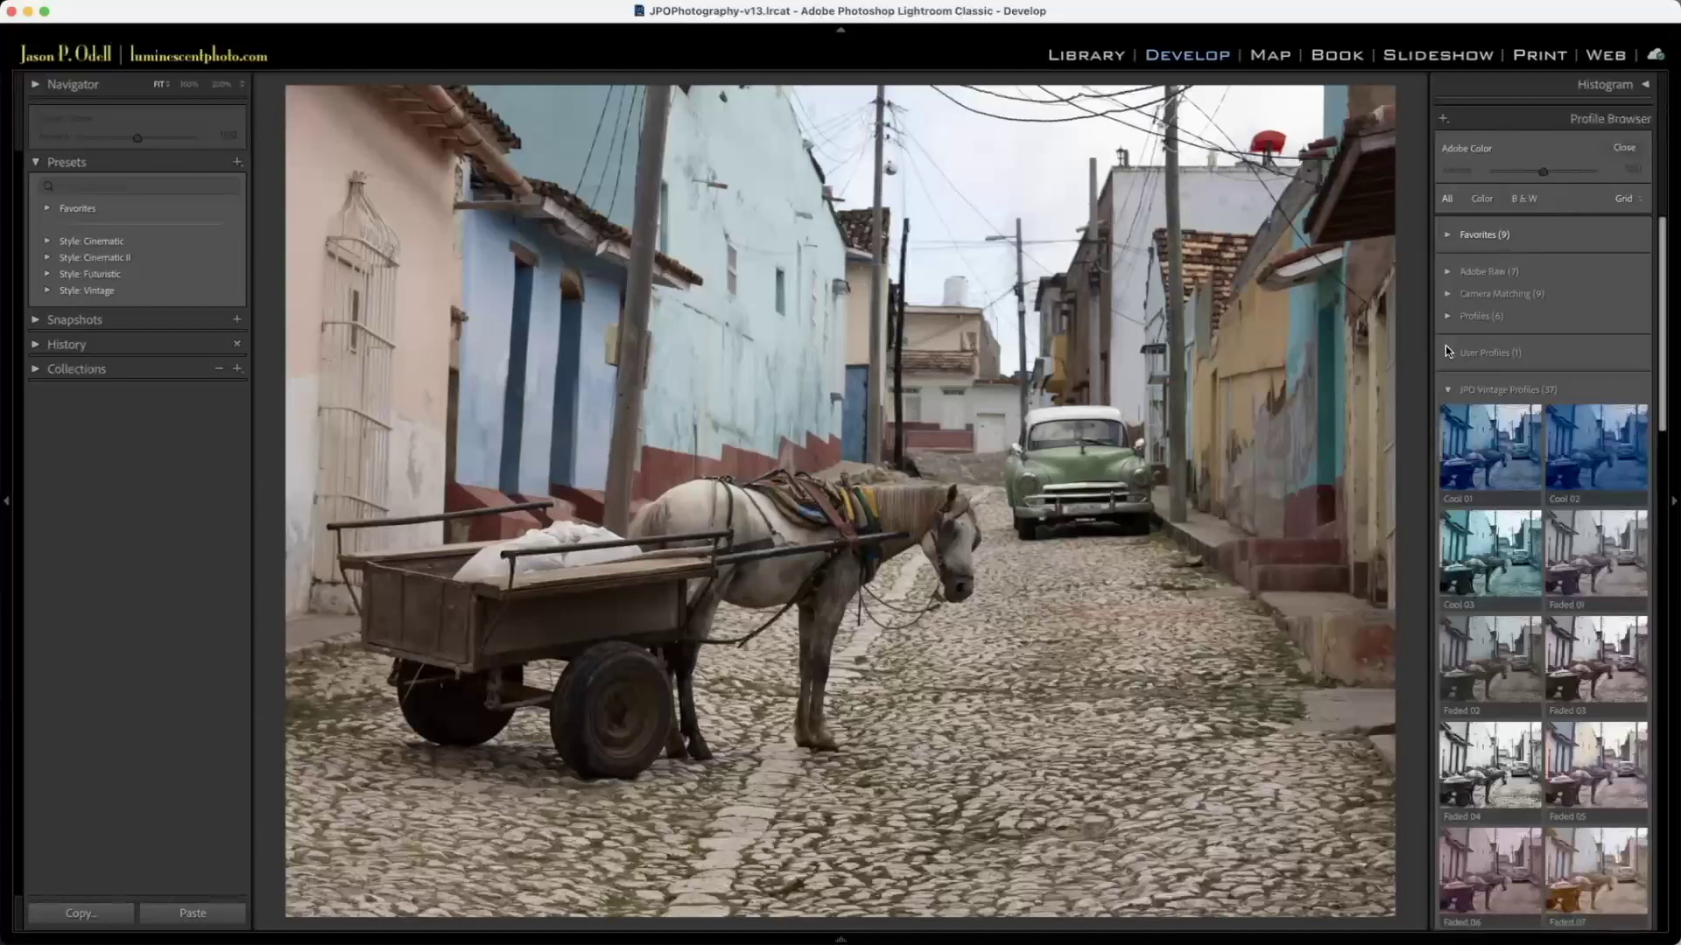
Step: Preview the Adobe Raw and Camera Matching profiles on the street photo, keeping the other profile groups collapsed
{"action": "left_click", "coordinate": [1449, 390]}
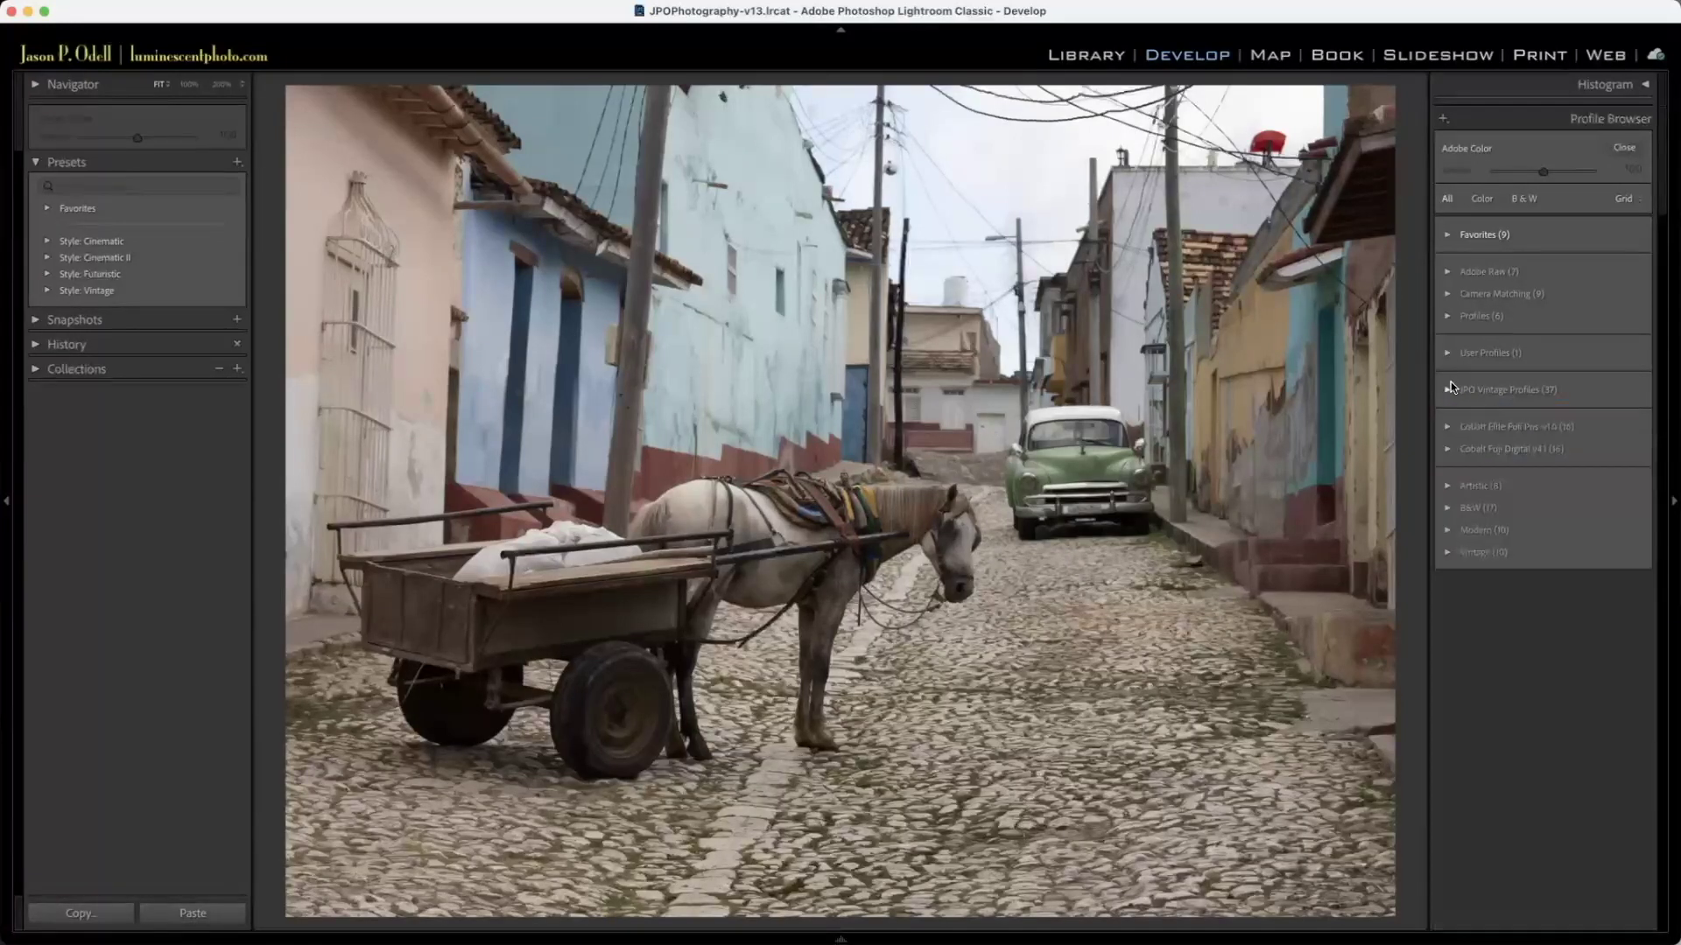
{"action": "left_click", "coordinate": [1447, 271]}
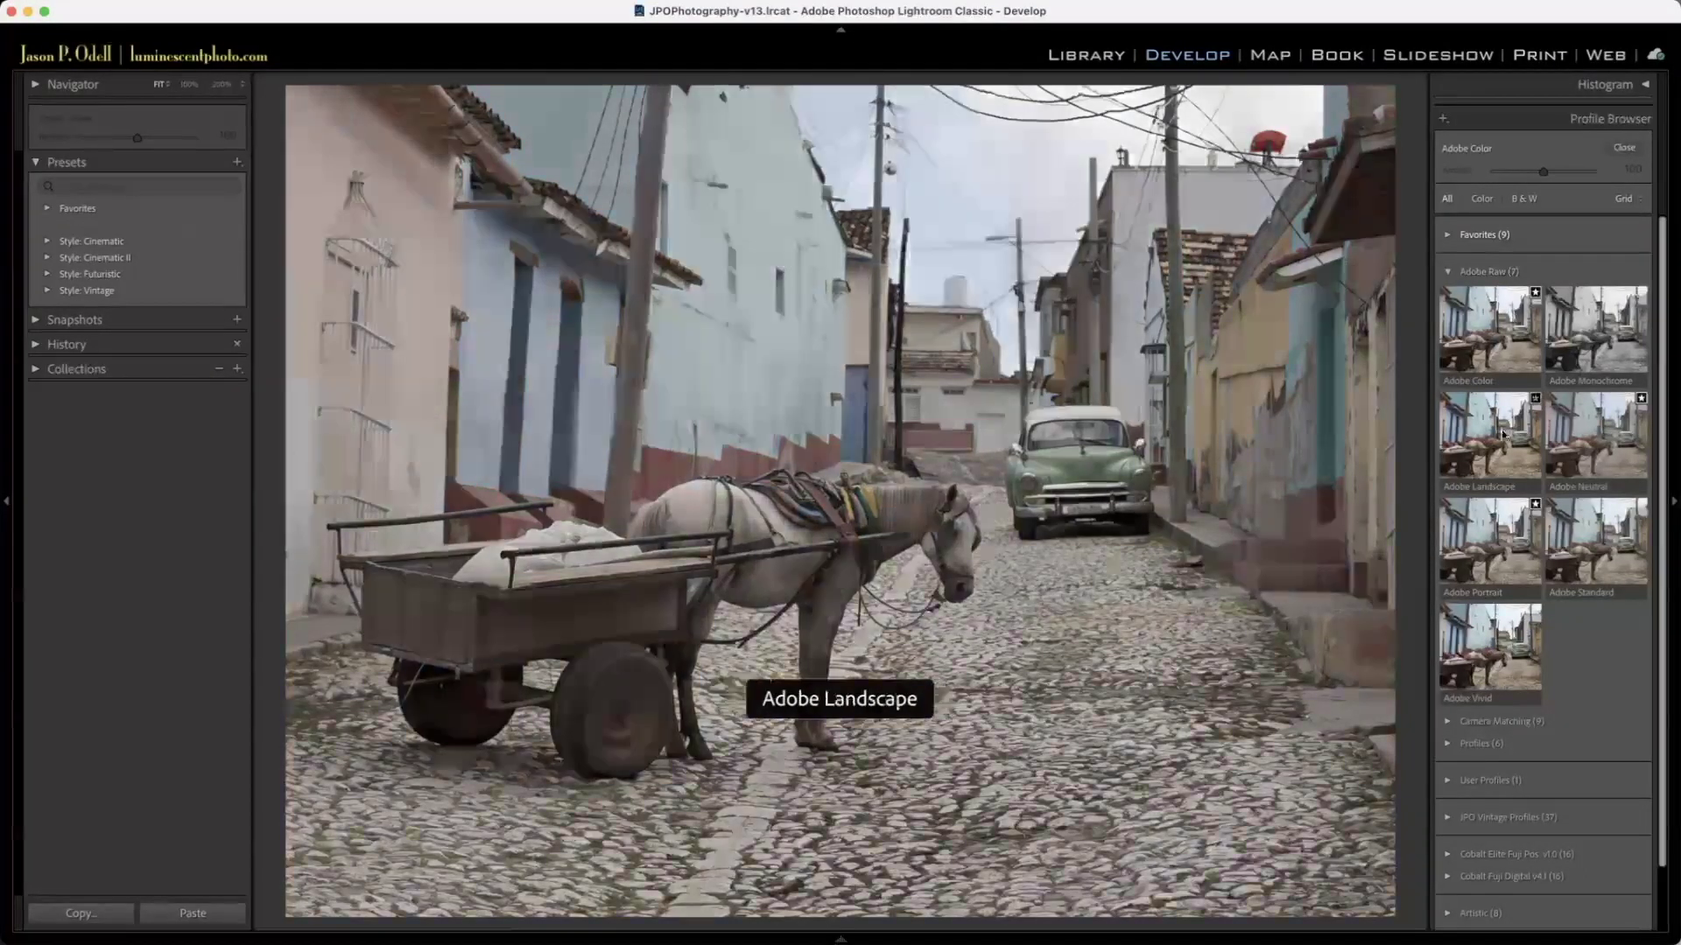
{"action": "left_click", "coordinate": [1447, 272]}
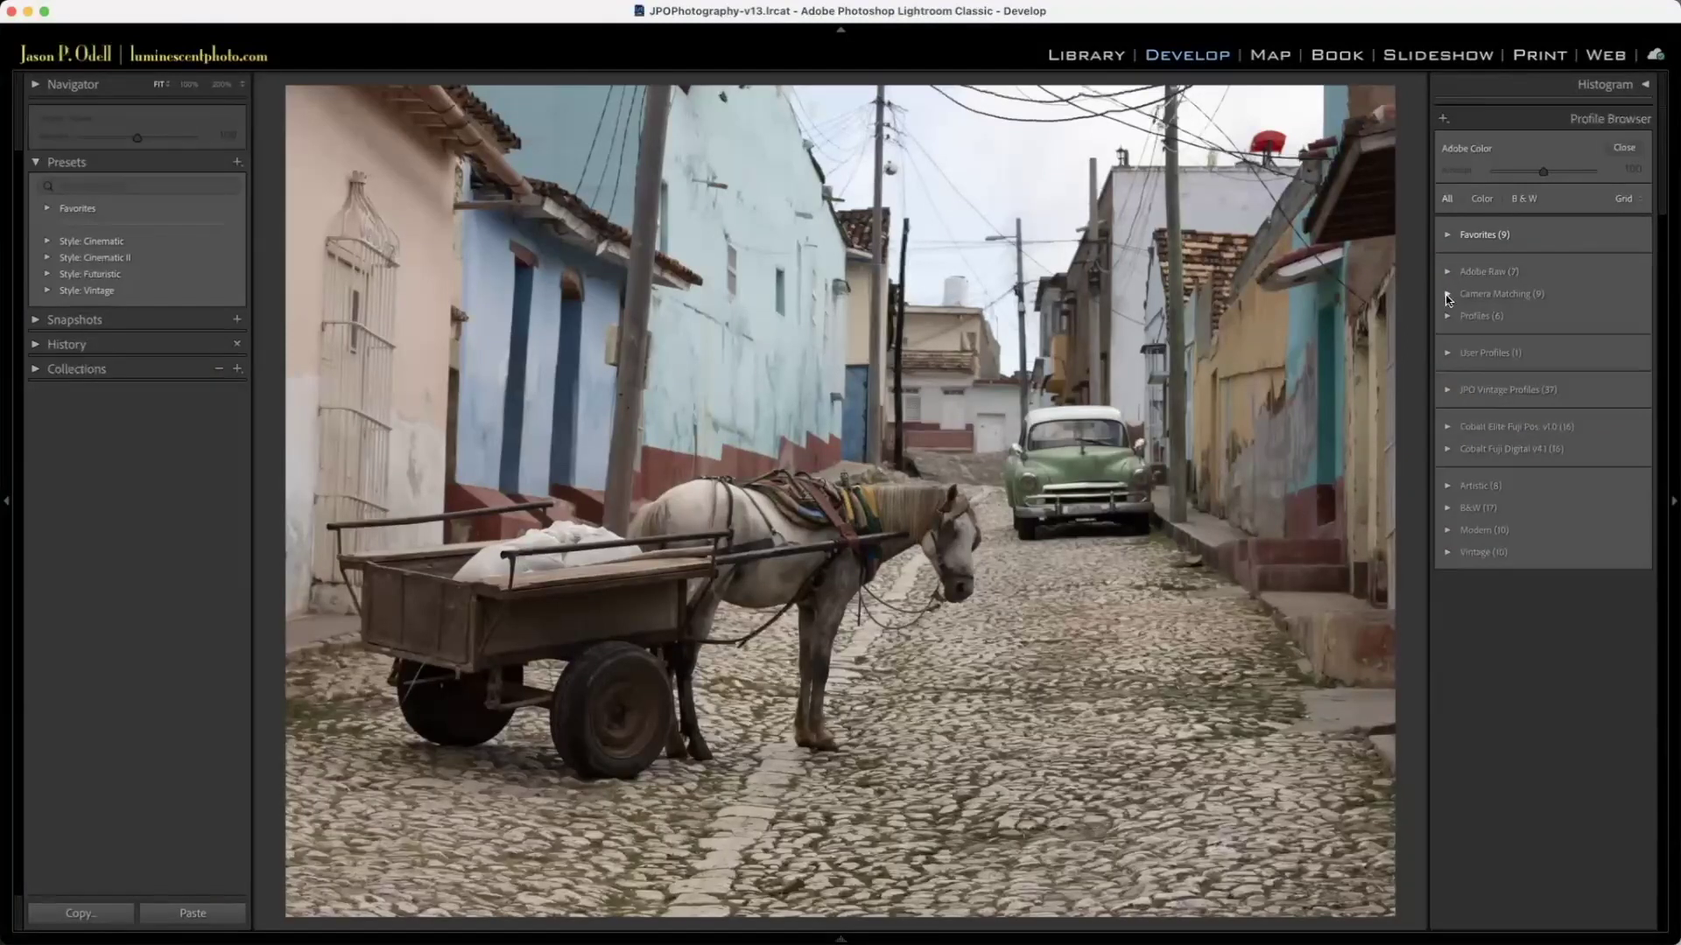
{"action": "left_click", "coordinate": [1447, 295]}
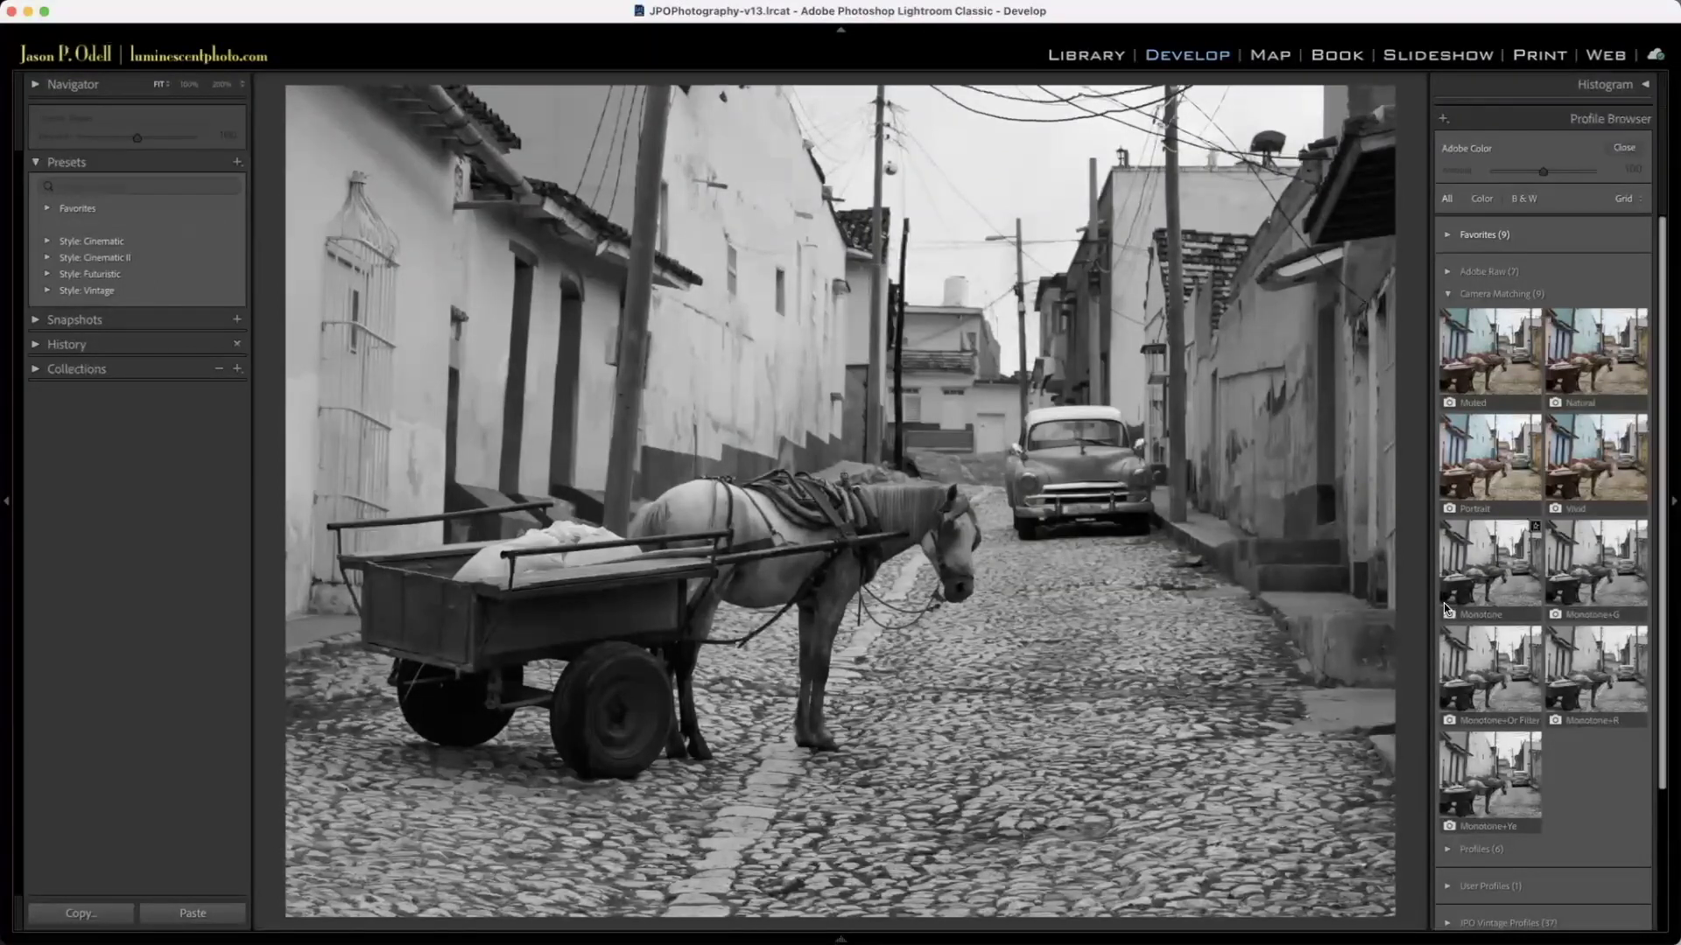
{"action": "left_click", "coordinate": [1448, 295]}
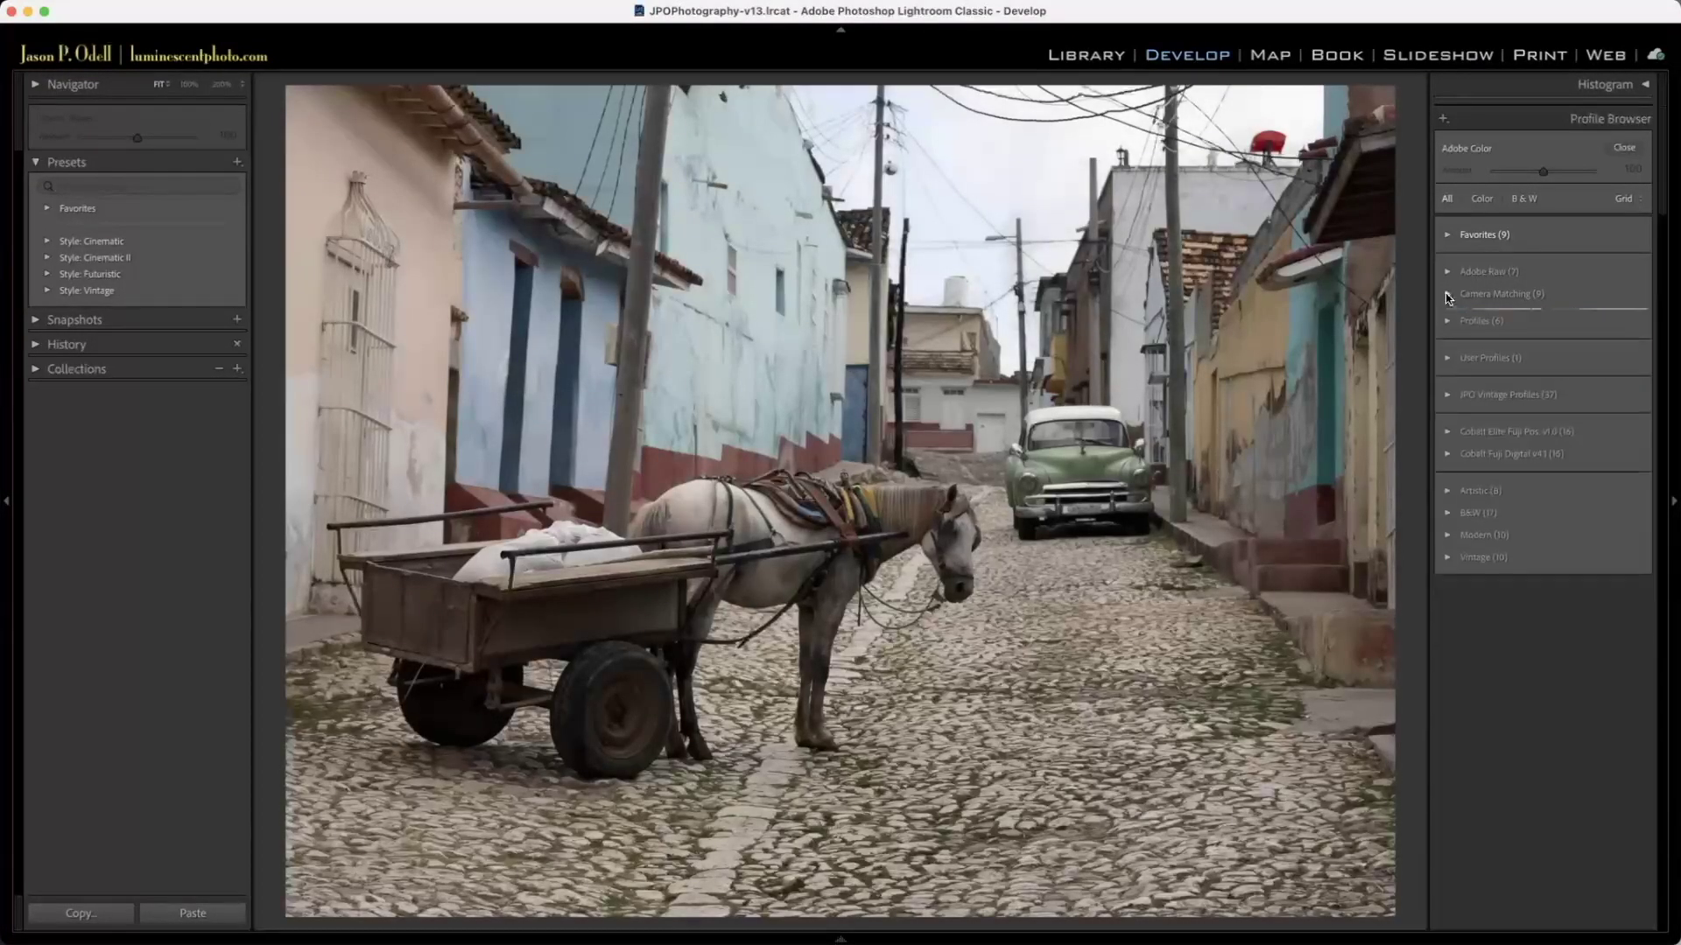
Step: Try the Artistic 03 and Artistic 04 profiles on the photo, settle on Artistic 03 and leave the profile browser
{"action": "left_click", "coordinate": [1446, 485]}
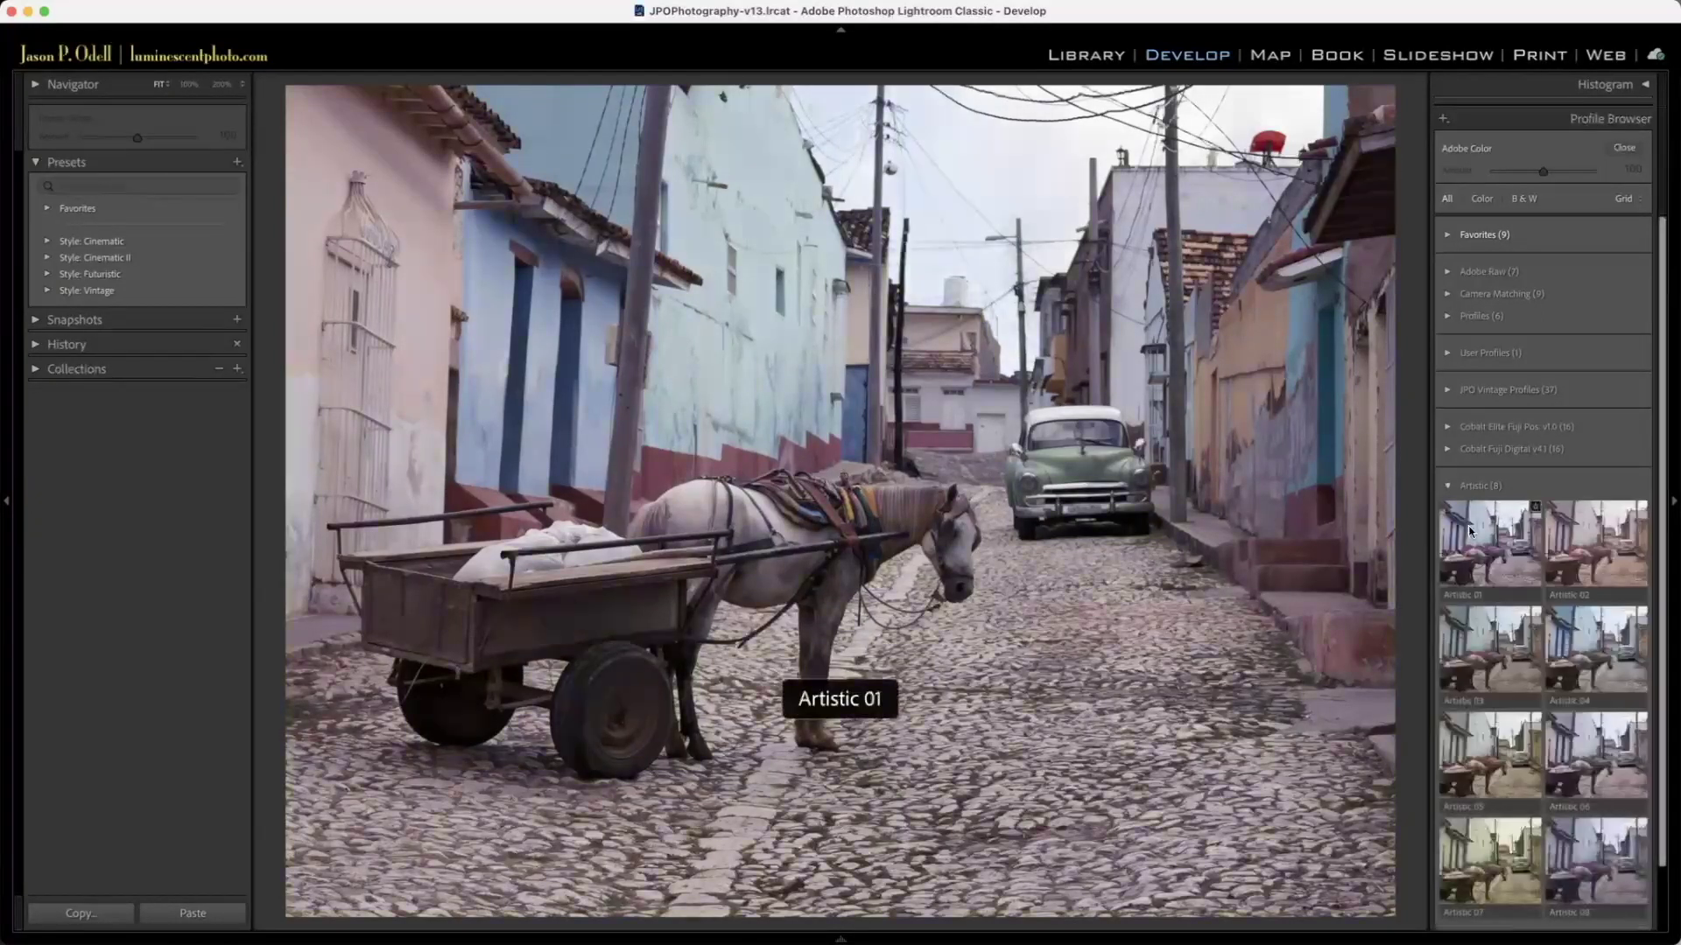
{"action": "scroll", "coordinate": [1482, 540], "scroll_direction": "down", "scroll_amount": 2}
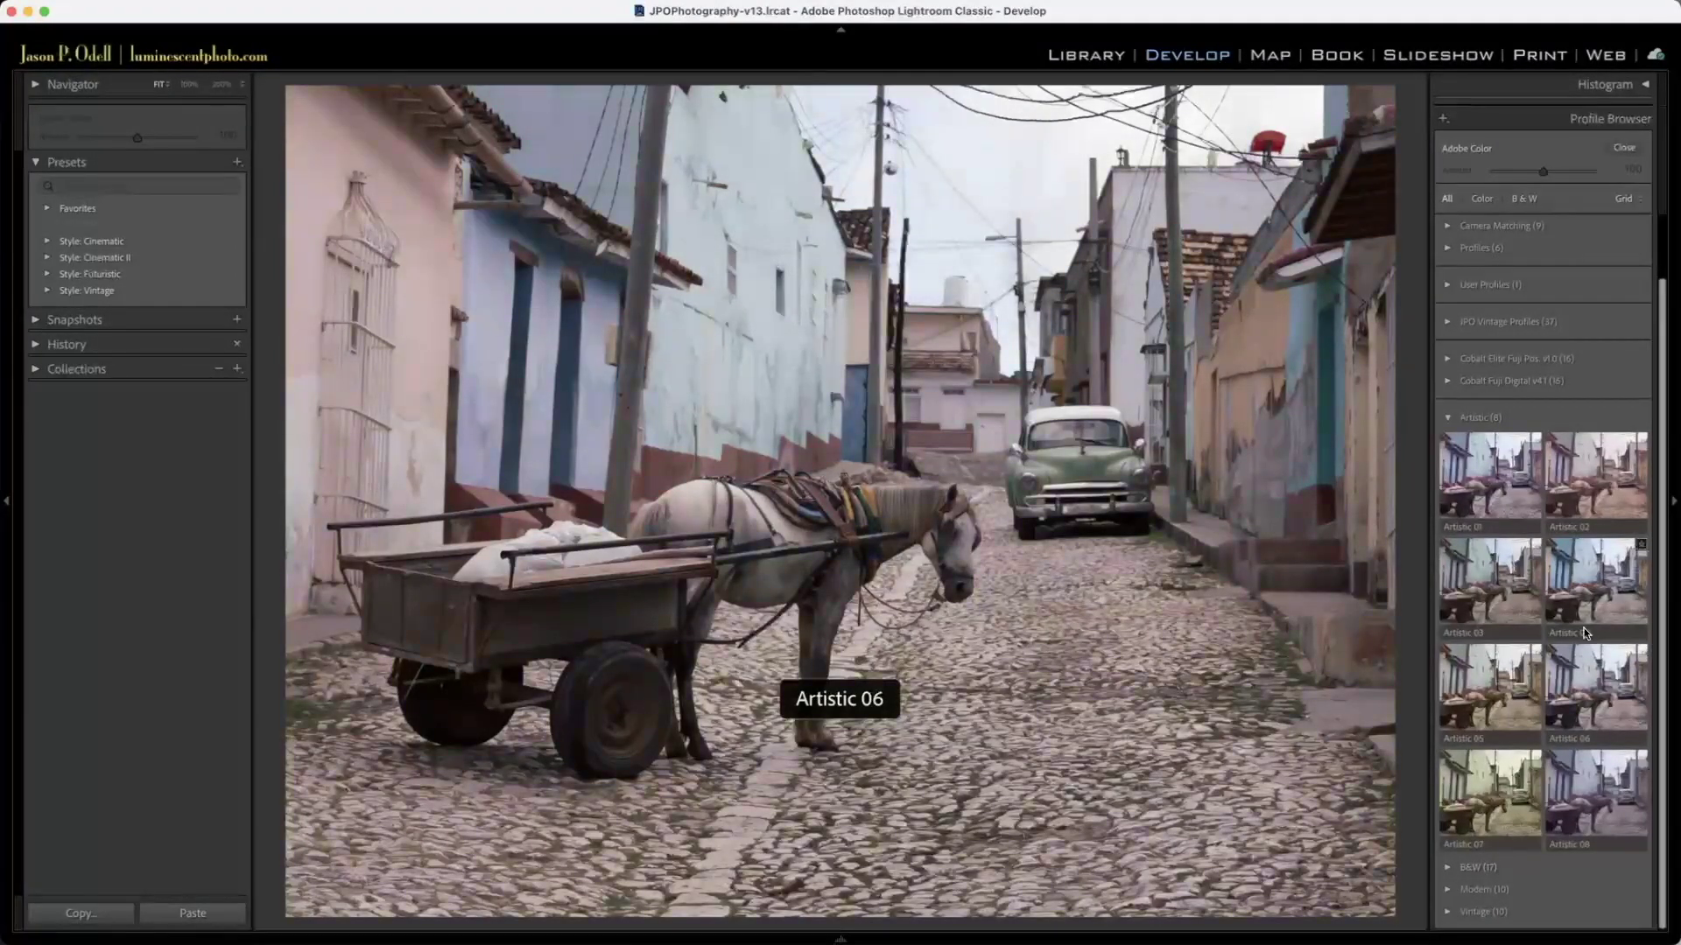
{"action": "left_click", "coordinate": [1490, 615]}
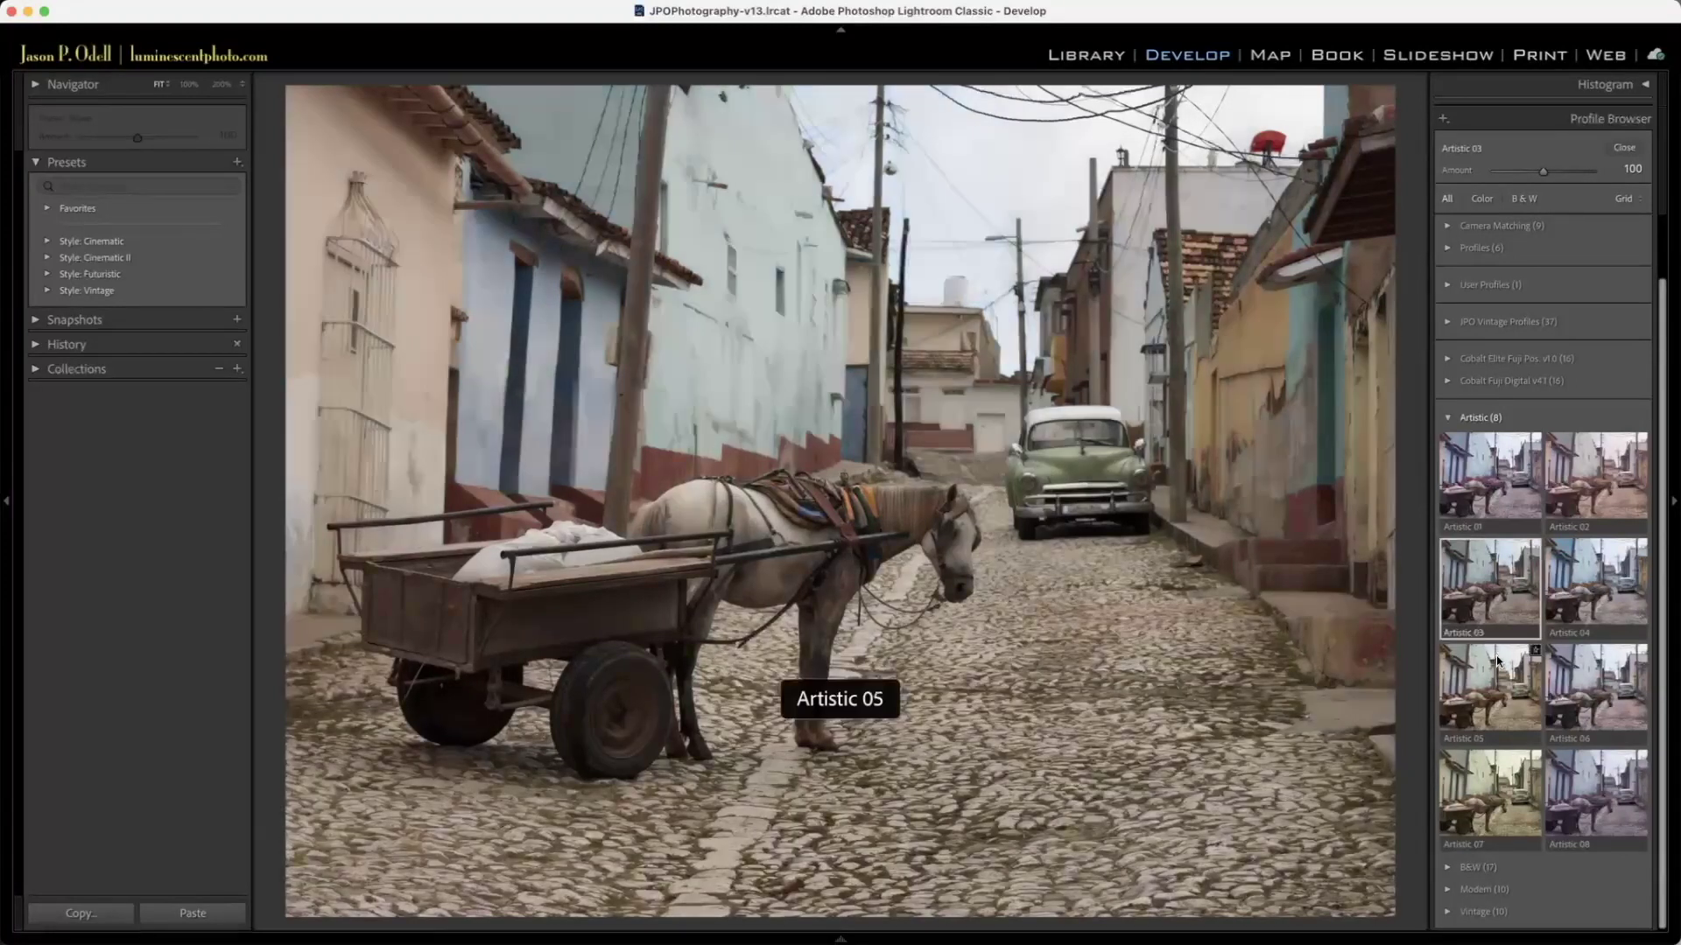
{"action": "left_click", "coordinate": [1586, 595]}
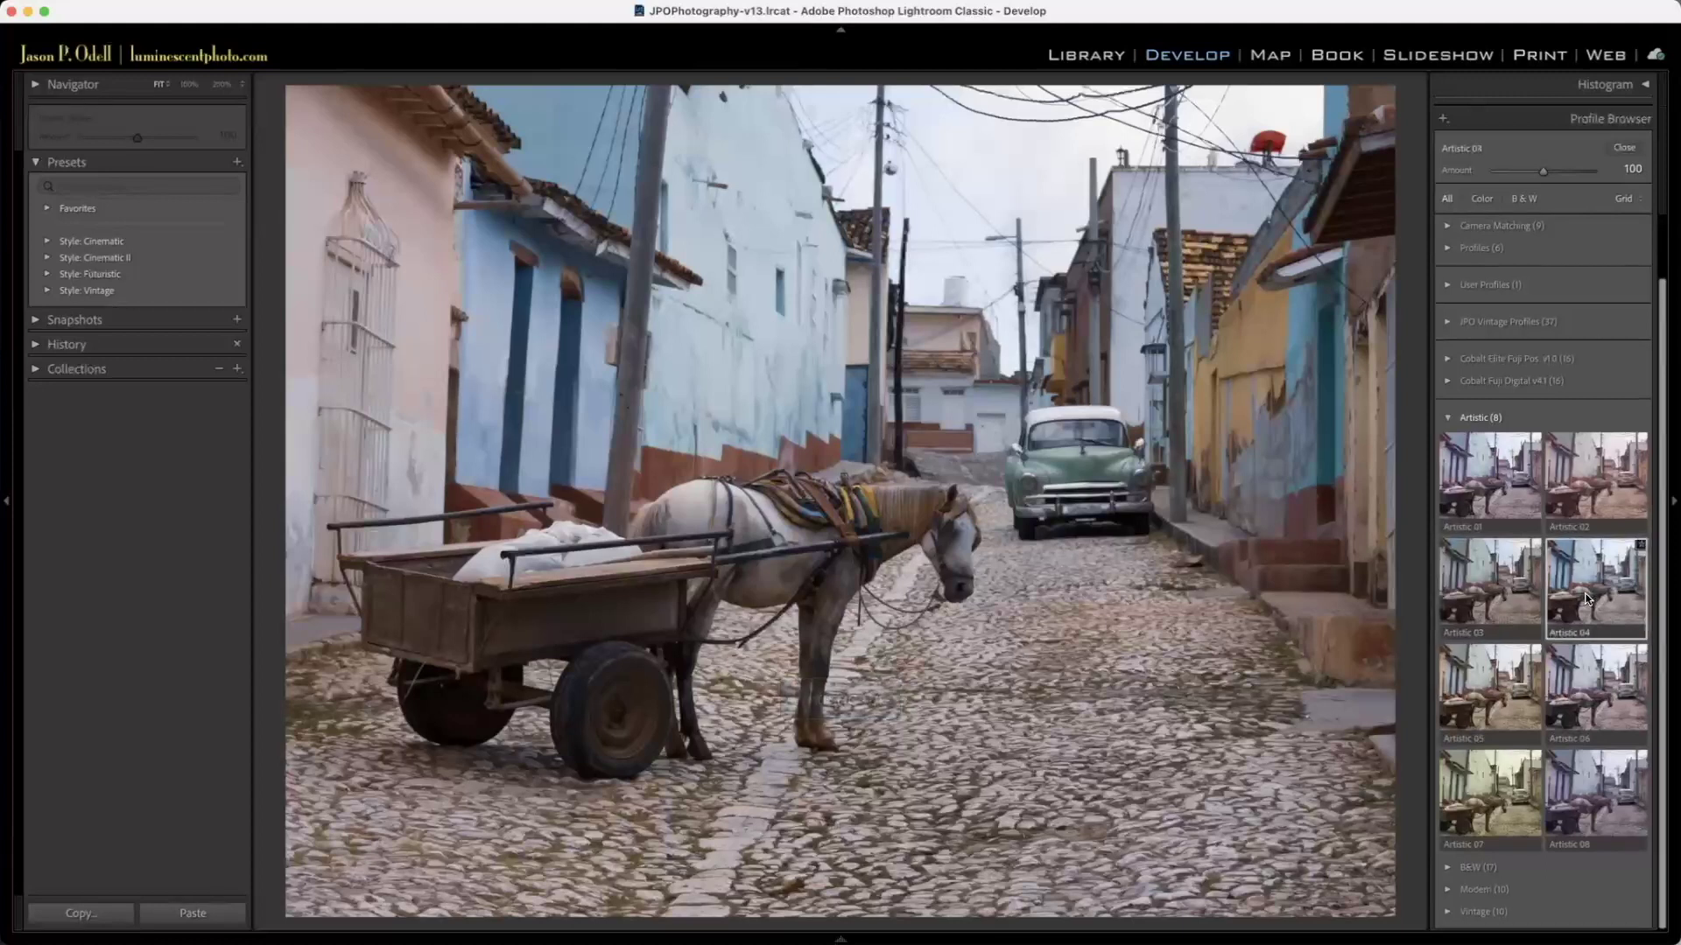
{"action": "mouse_move", "coordinate": [1543, 171]}
{"action": "left_mouse_down"}
{"action": "mouse_move", "coordinate": [1484, 175]}
{"action": "mouse_move", "coordinate": [1588, 172]}
{"action": "mouse_move", "coordinate": [1509, 175]}
{"action": "mouse_move", "coordinate": [1555, 173]}
{"action": "left_mouse_up"}
{"action": "left_click", "coordinate": [1501, 583]}
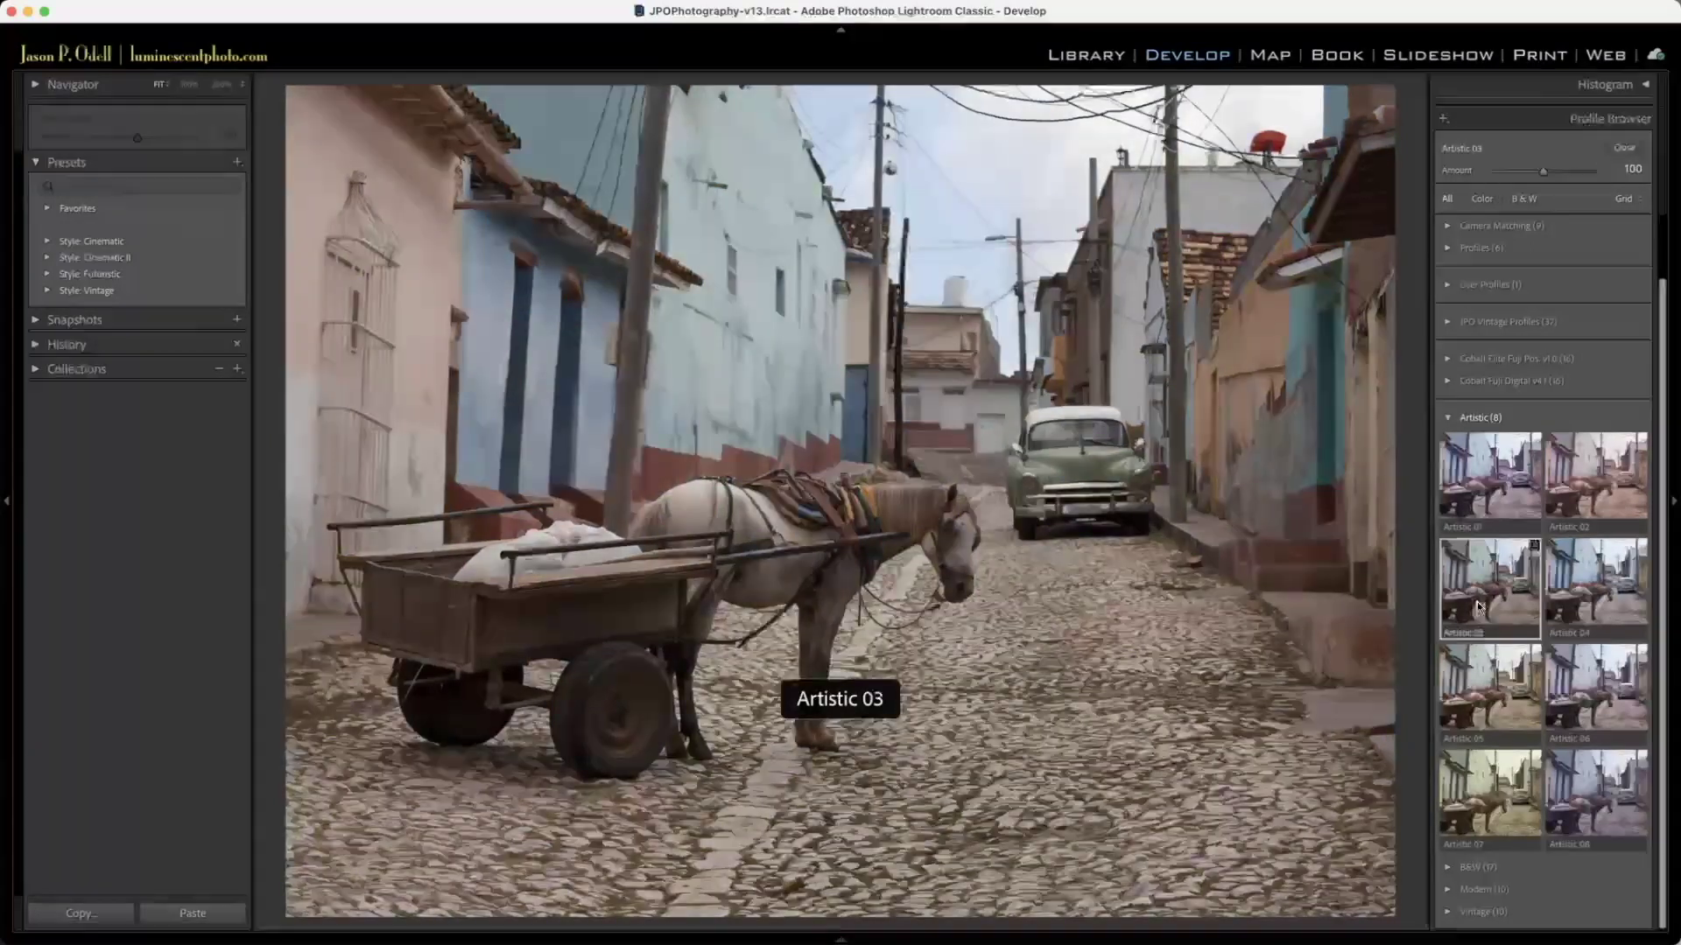
{"action": "left_click", "coordinate": [1624, 149]}
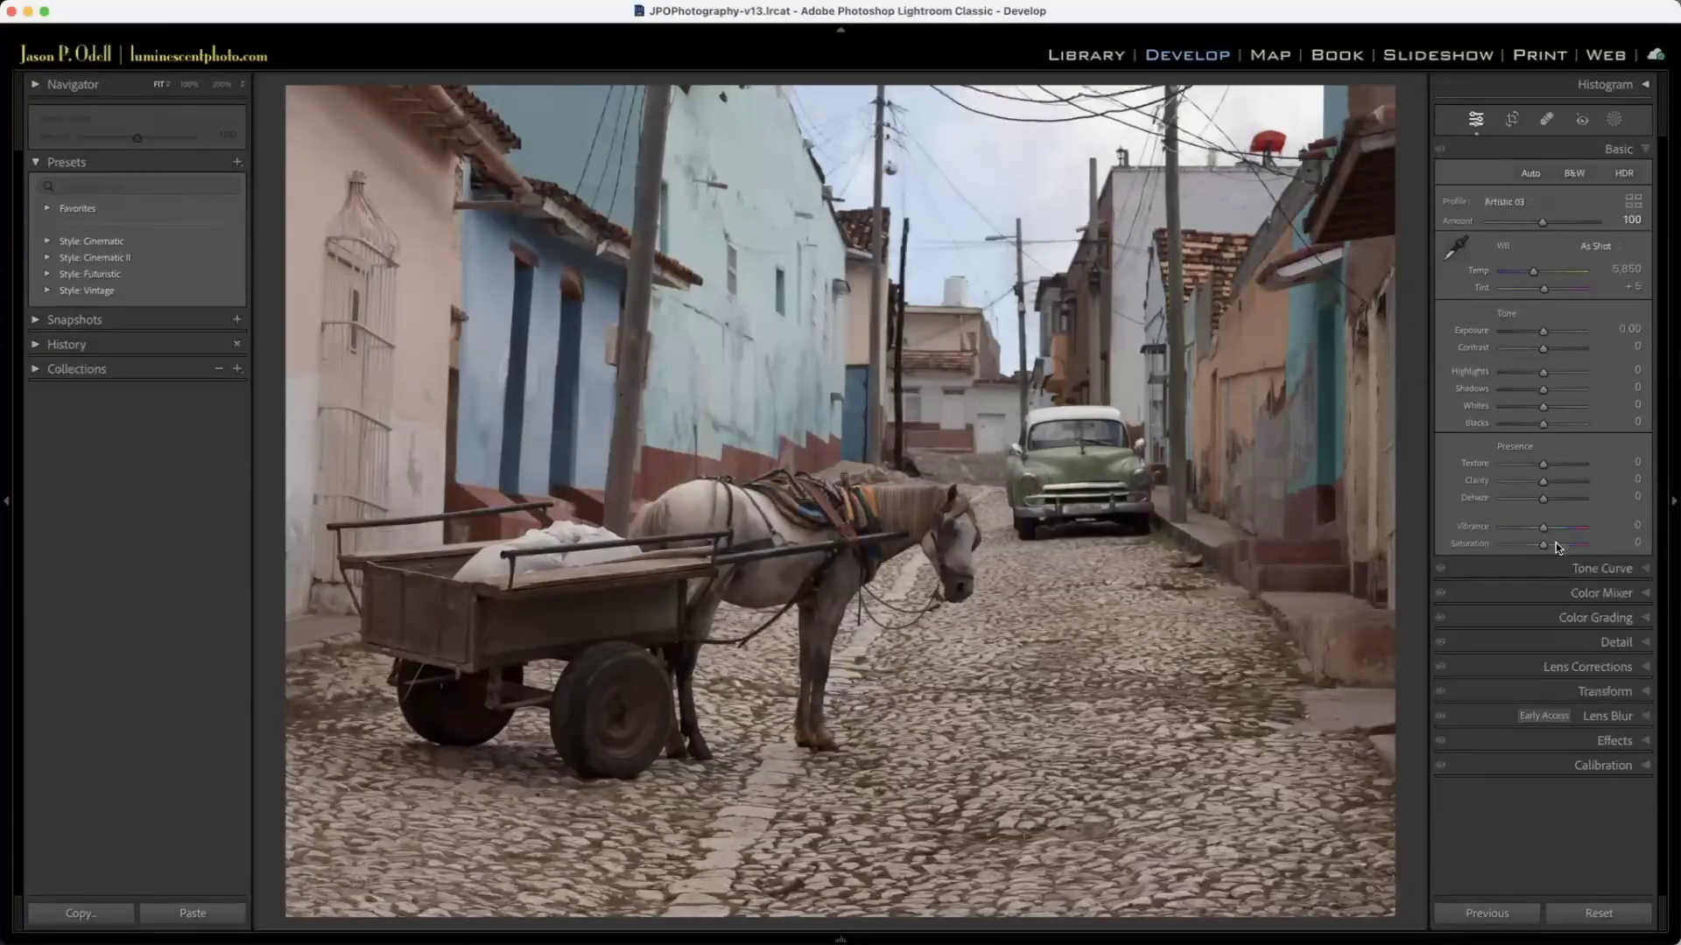
Step: Check the photo's Tone Curve and reset all its develop settings
{"action": "left_click", "coordinate": [1588, 564]}
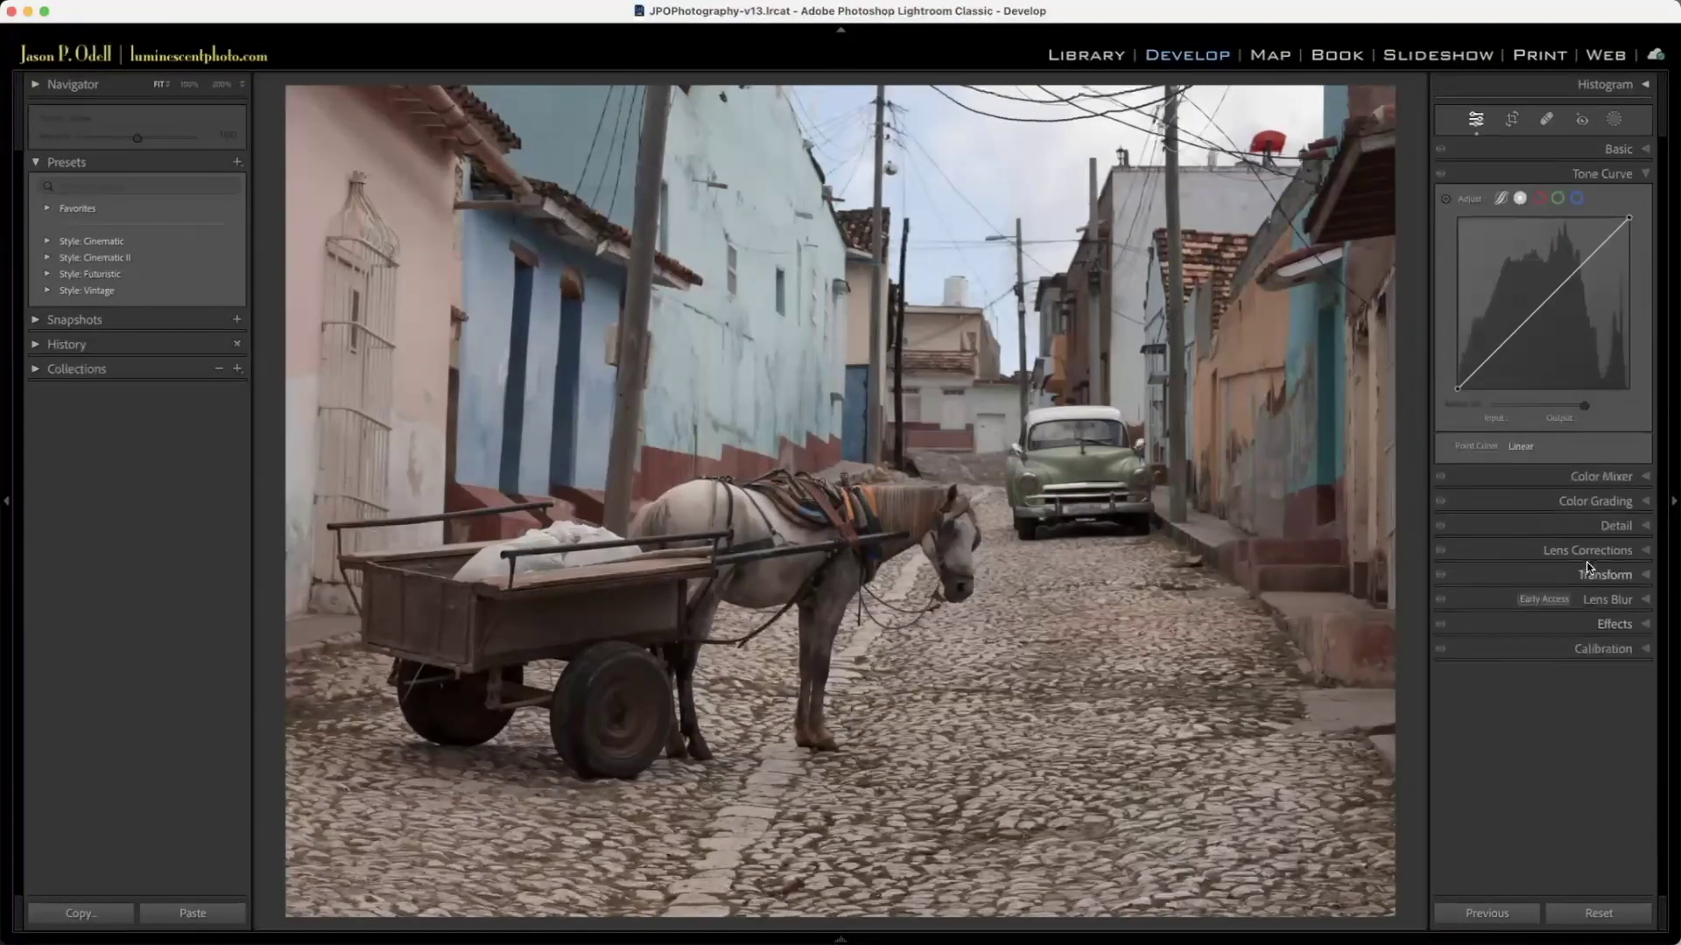
{"action": "left_click", "coordinate": [1595, 173]}
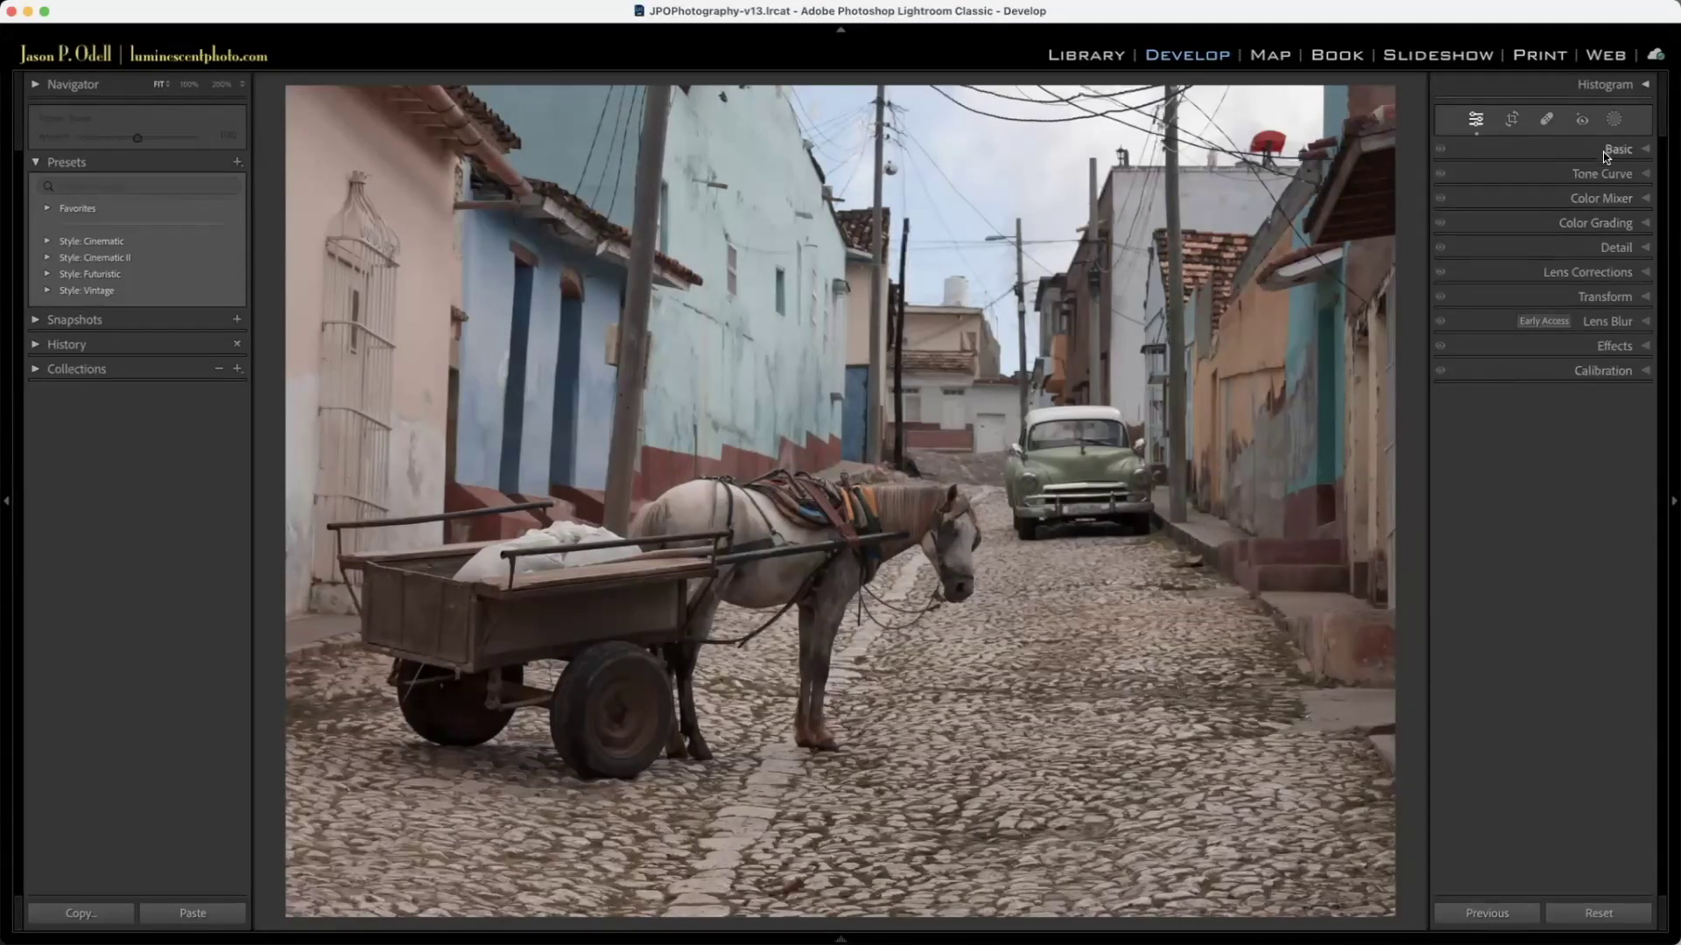
{"action": "left_click", "coordinate": [1558, 912]}
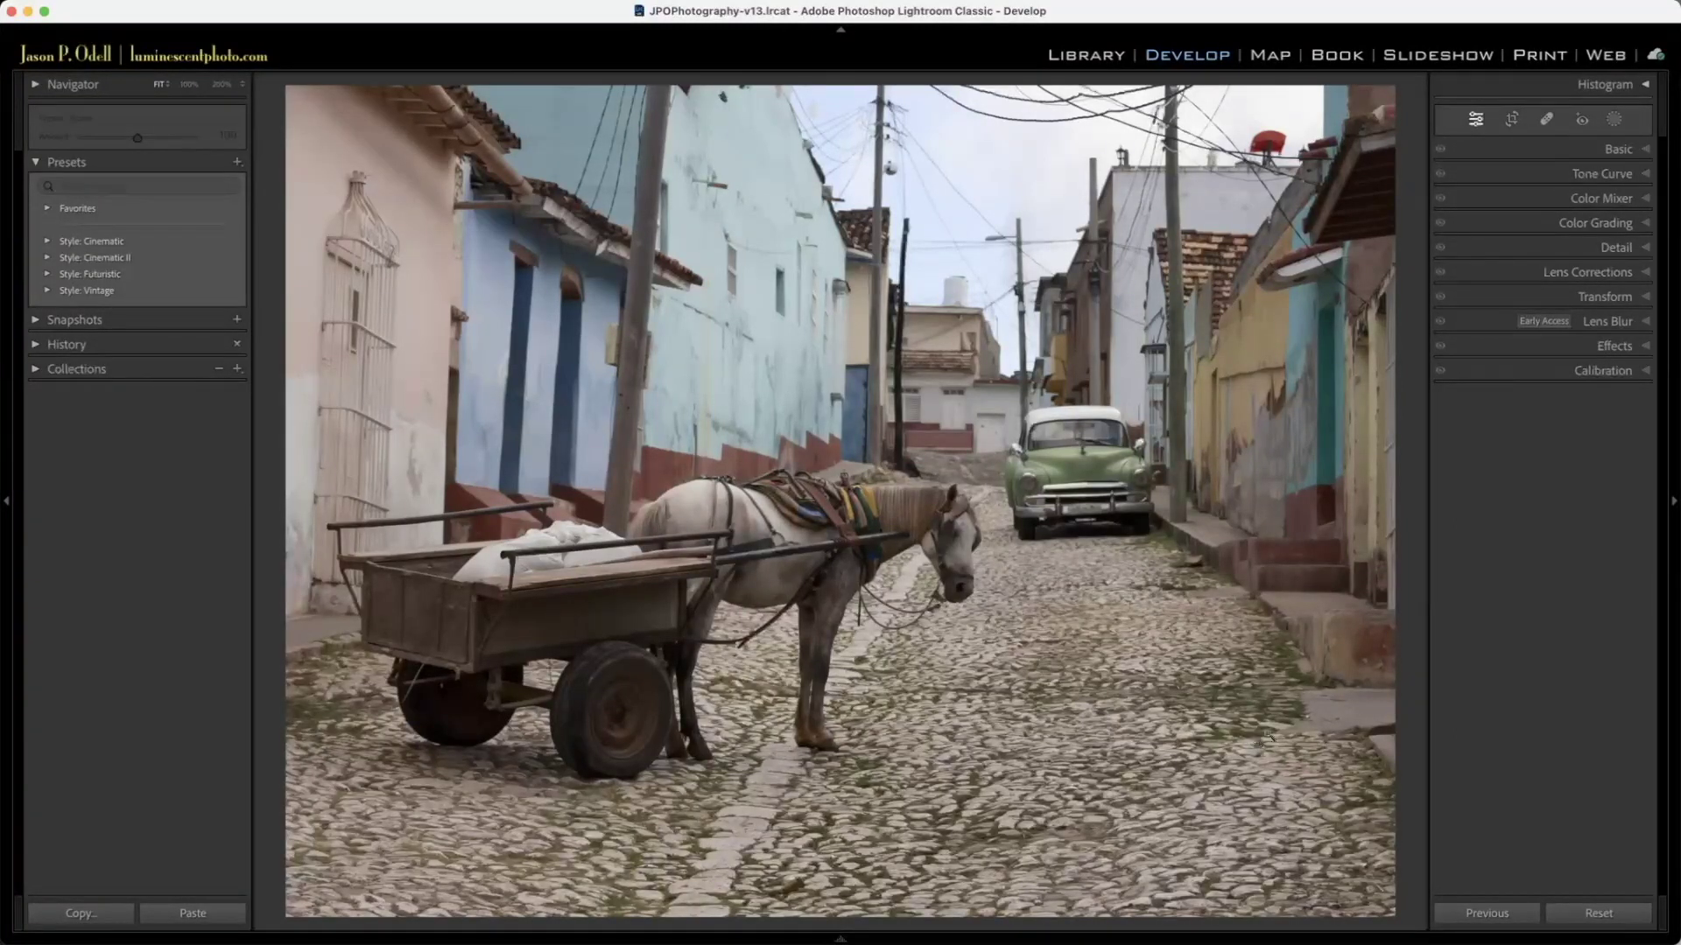
Step: Try the Cool 01 profile from the JPO Vintage Profiles with its amount at 100, and replace it with Cool 03
{"action": "left_click", "coordinate": [1615, 149]}
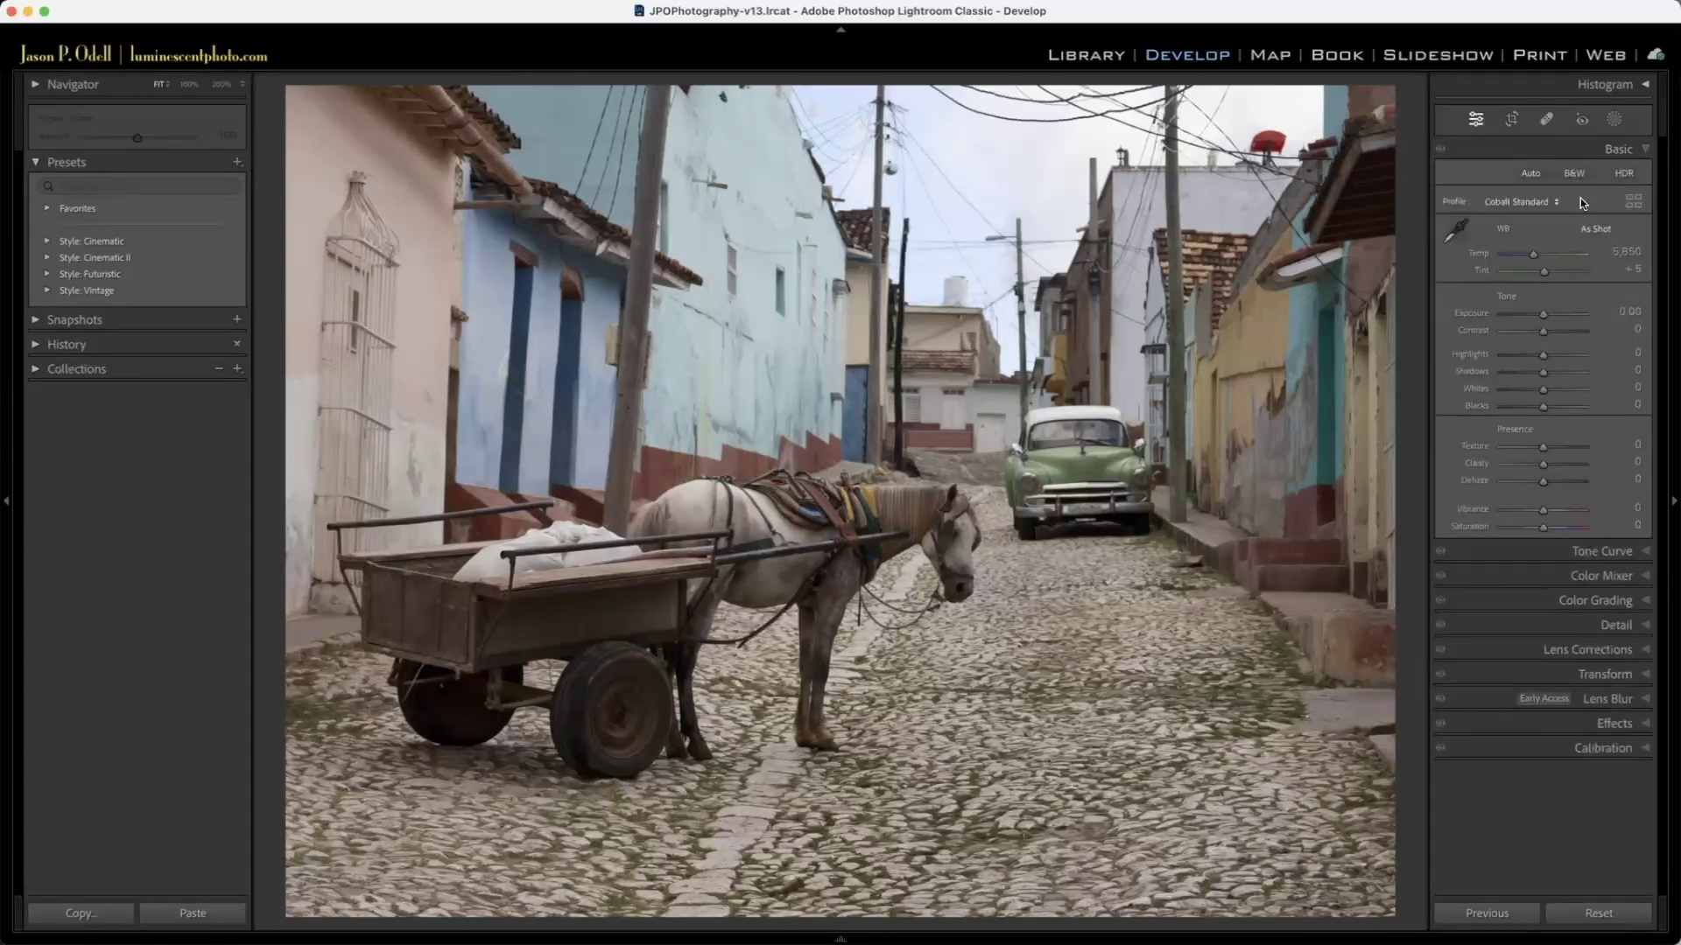
{"action": "left_click", "coordinate": [1621, 202]}
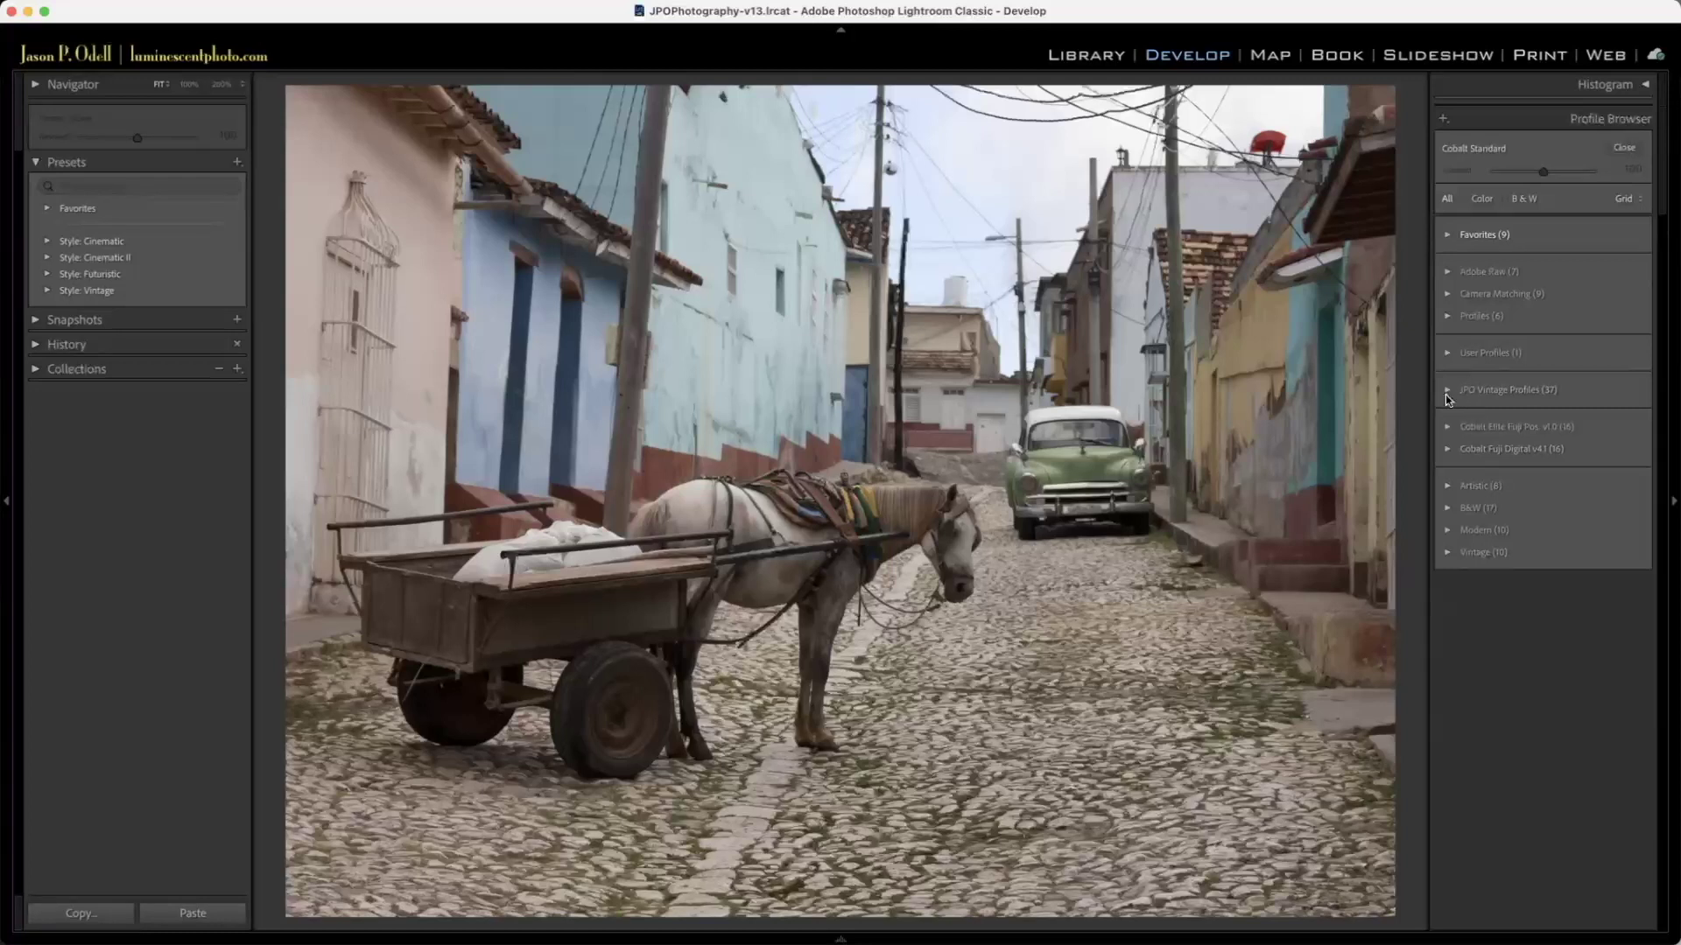
{"action": "left_click", "coordinate": [1446, 390]}
{"action": "left_click", "coordinate": [1506, 446]}
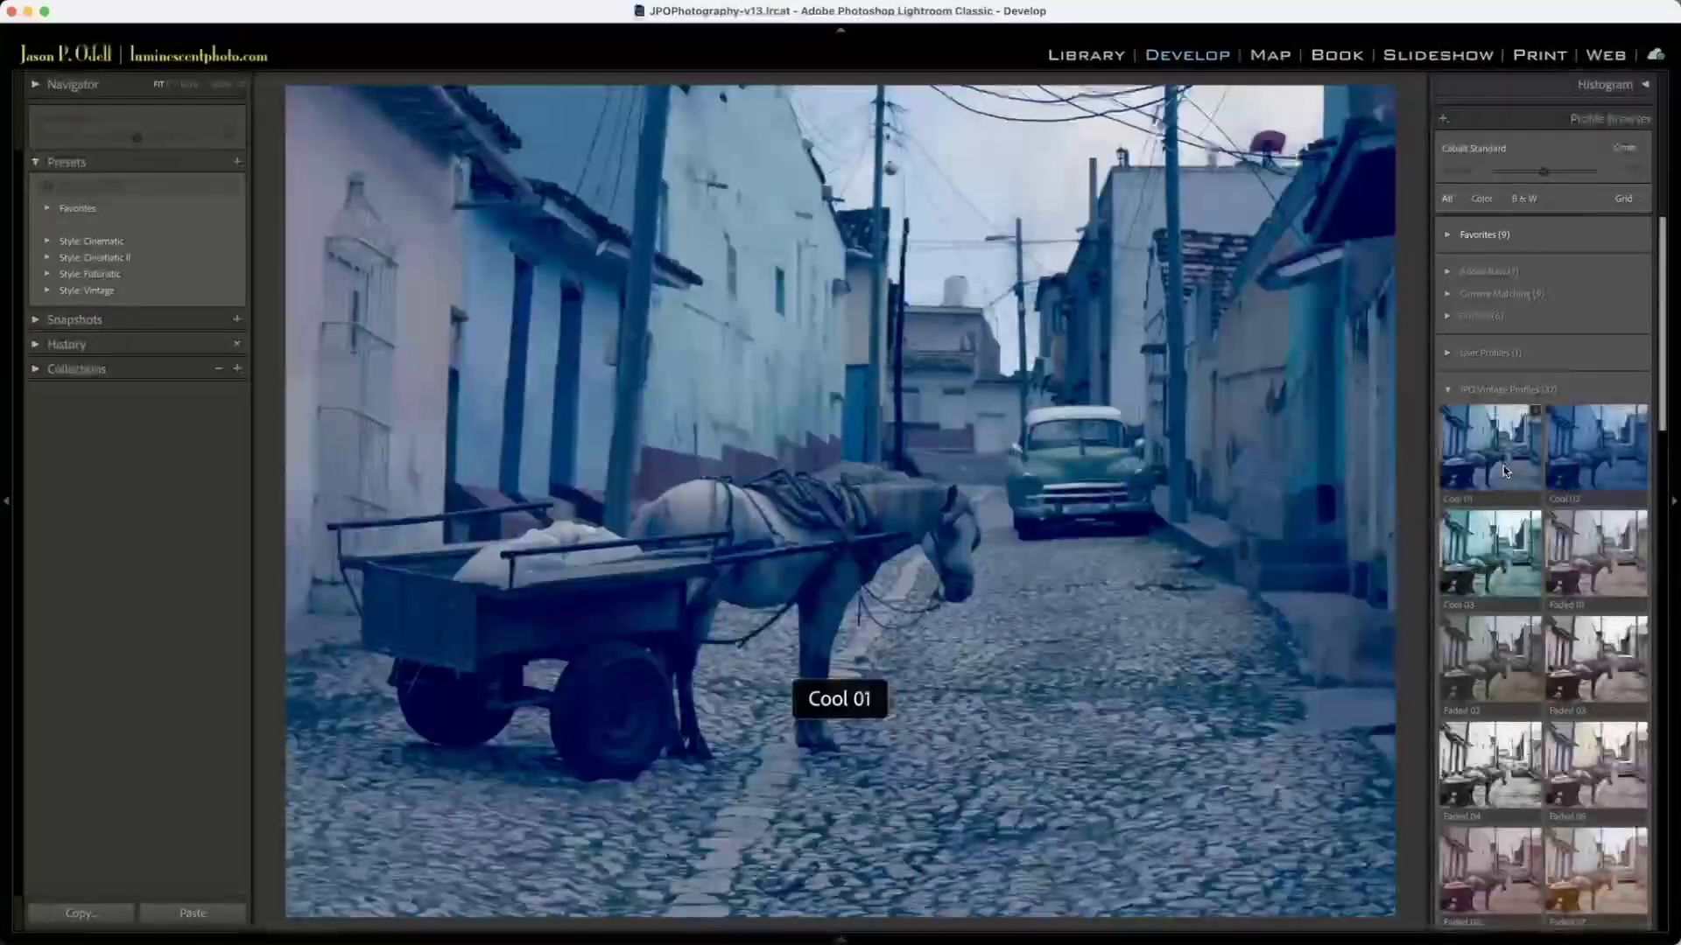
{"action": "mouse_move", "coordinate": [1542, 171]}
{"action": "left_mouse_down"}
{"action": "mouse_move", "coordinate": [1523, 172]}
{"action": "mouse_move", "coordinate": [1542, 172]}
{"action": "left_mouse_up"}
{"action": "double_click", "coordinate": [1542, 171]}
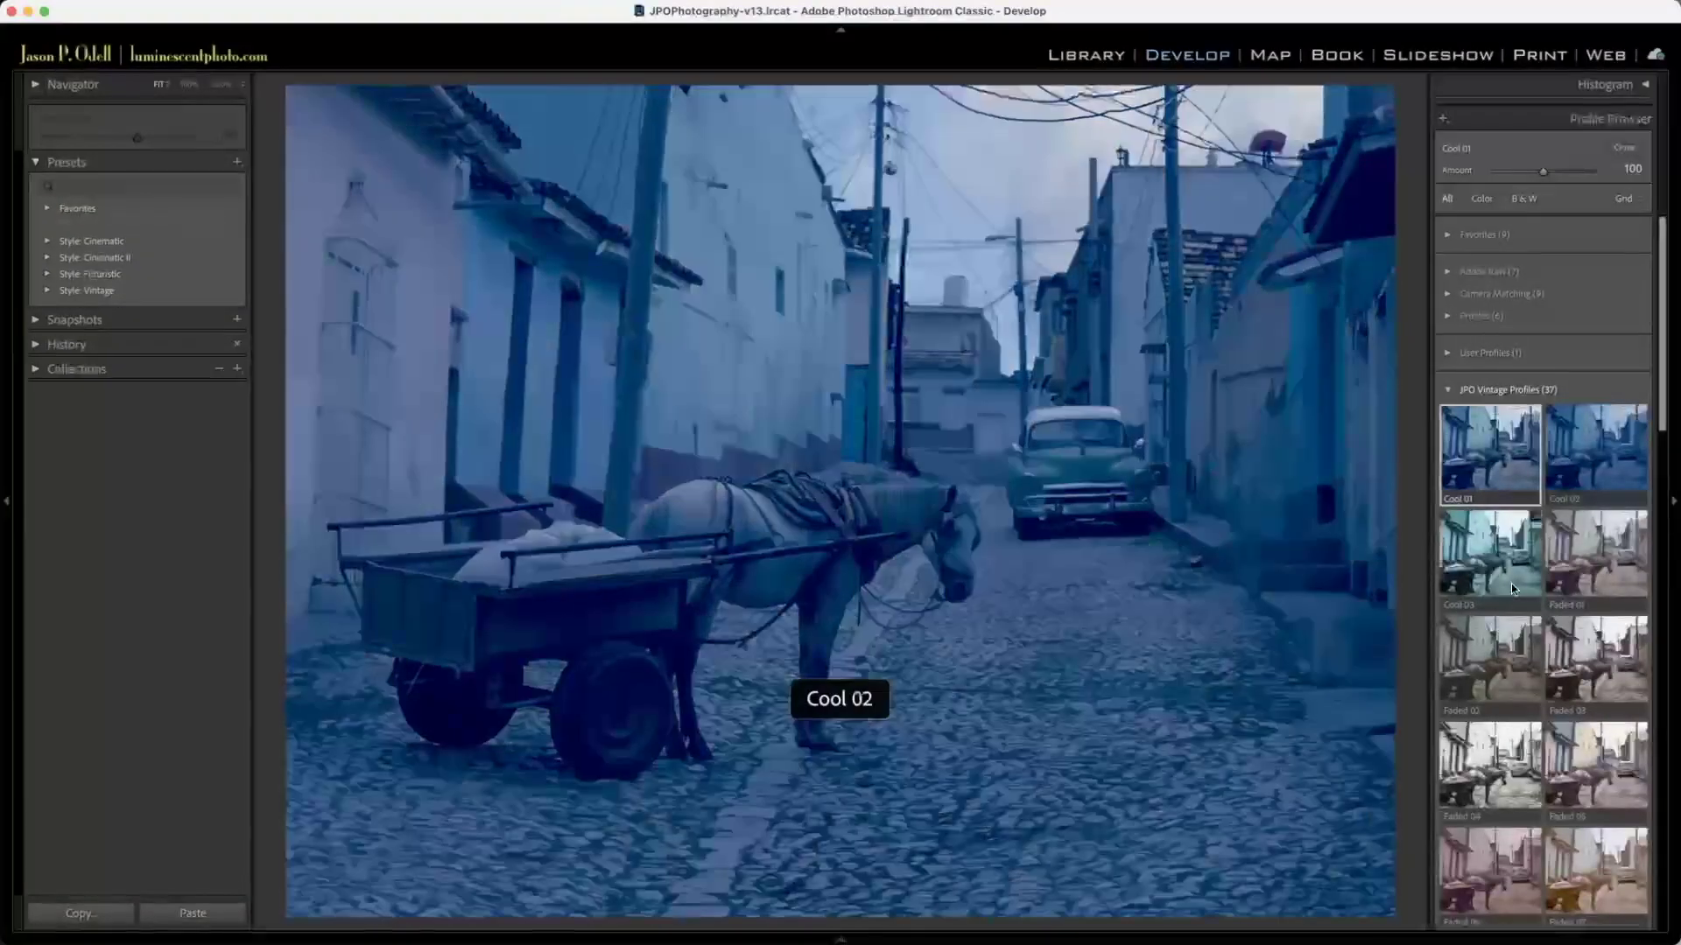
{"action": "left_click", "coordinate": [1511, 583]}
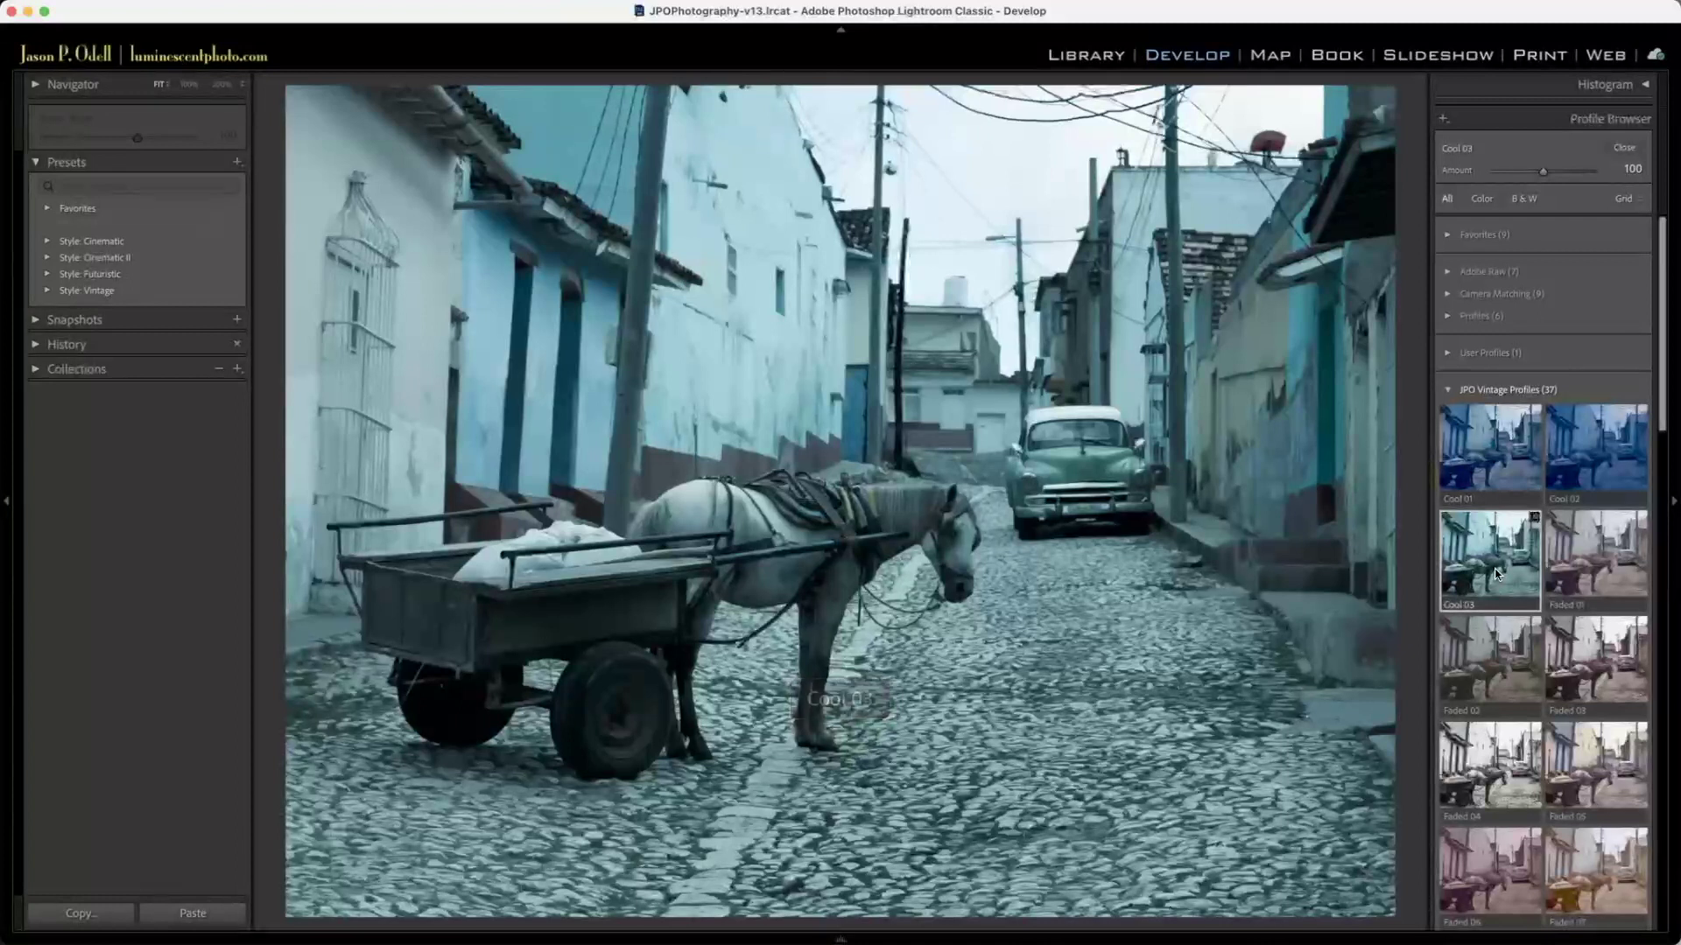
Step: Try the JPO Vintage profiles Faded 07, Toned 02 and Toned 05, setting the Toned 05 amount to 58
{"action": "scroll", "coordinate": [1497, 574], "scroll_direction": "down", "scroll_amount": 3}
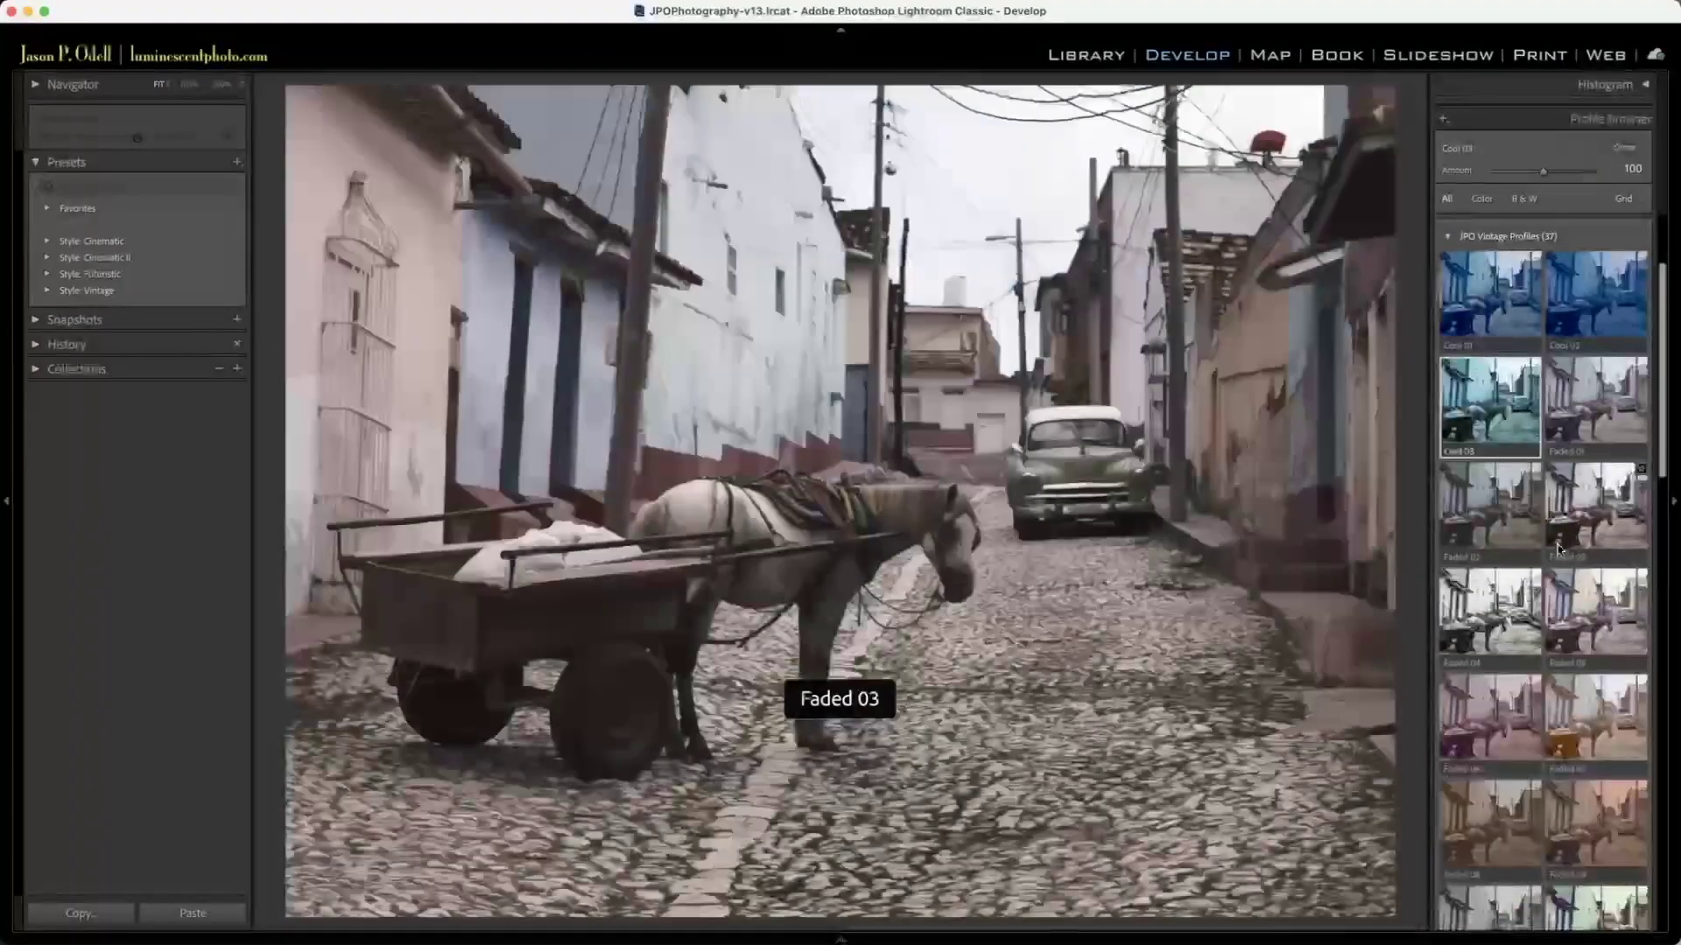
{"action": "scroll", "coordinate": [1559, 549], "scroll_direction": "down", "scroll_amount": 2}
{"action": "scroll", "coordinate": [1525, 634], "scroll_direction": "down", "scroll_amount": 3}
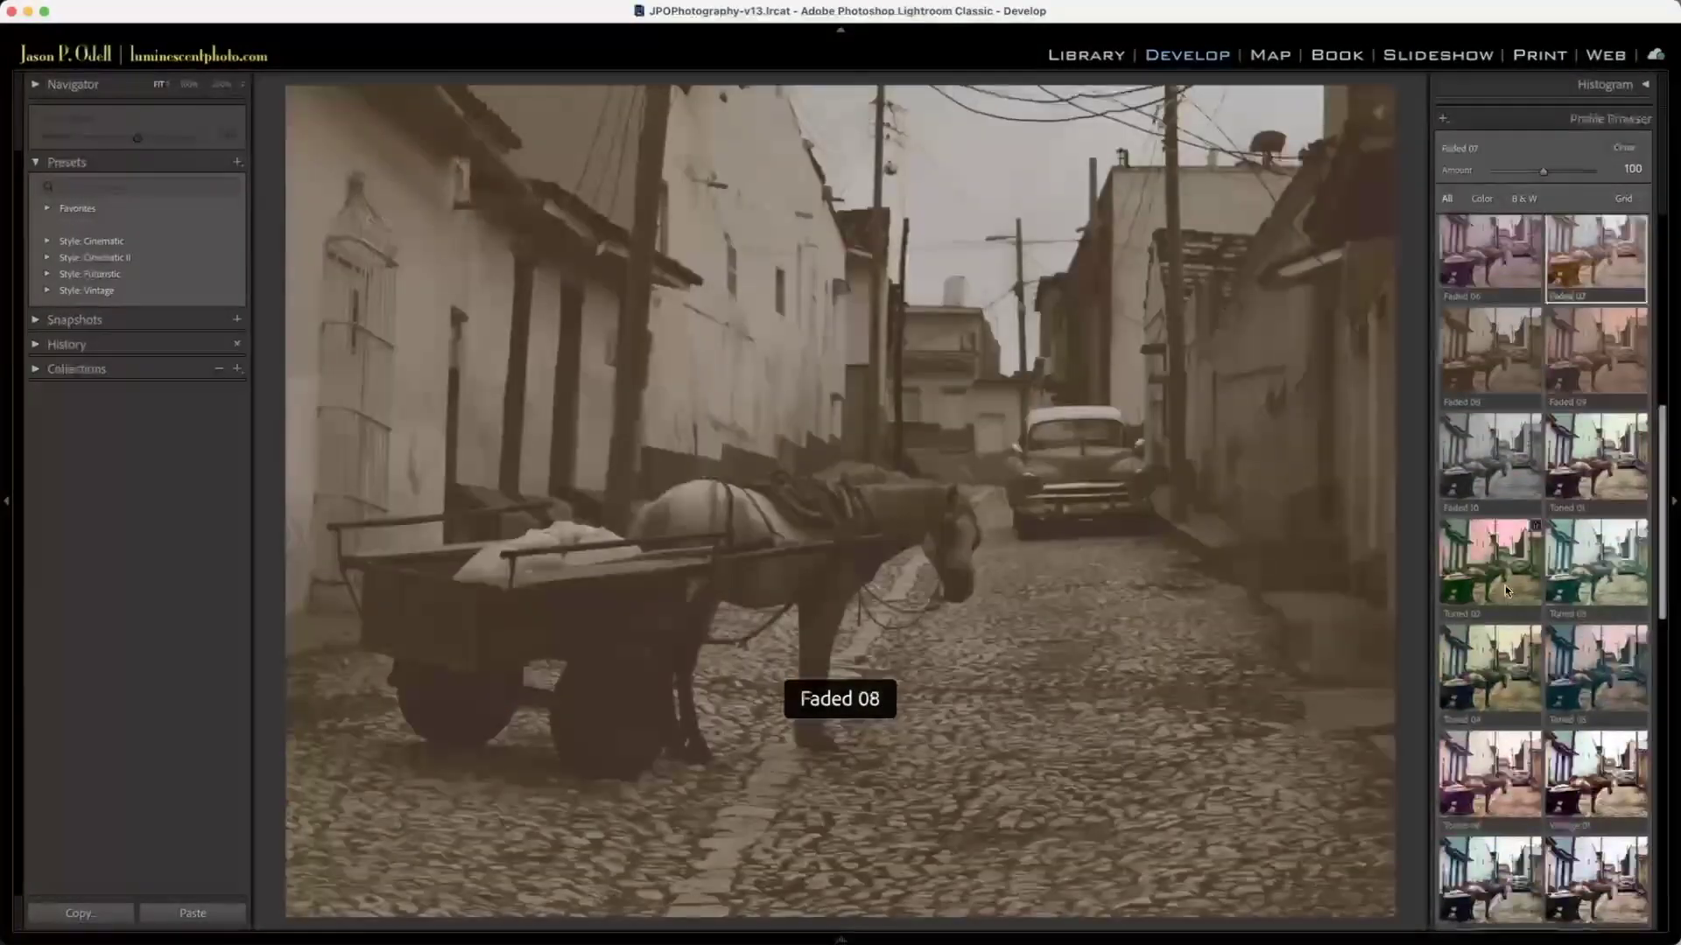
{"action": "left_click", "coordinate": [1500, 570]}
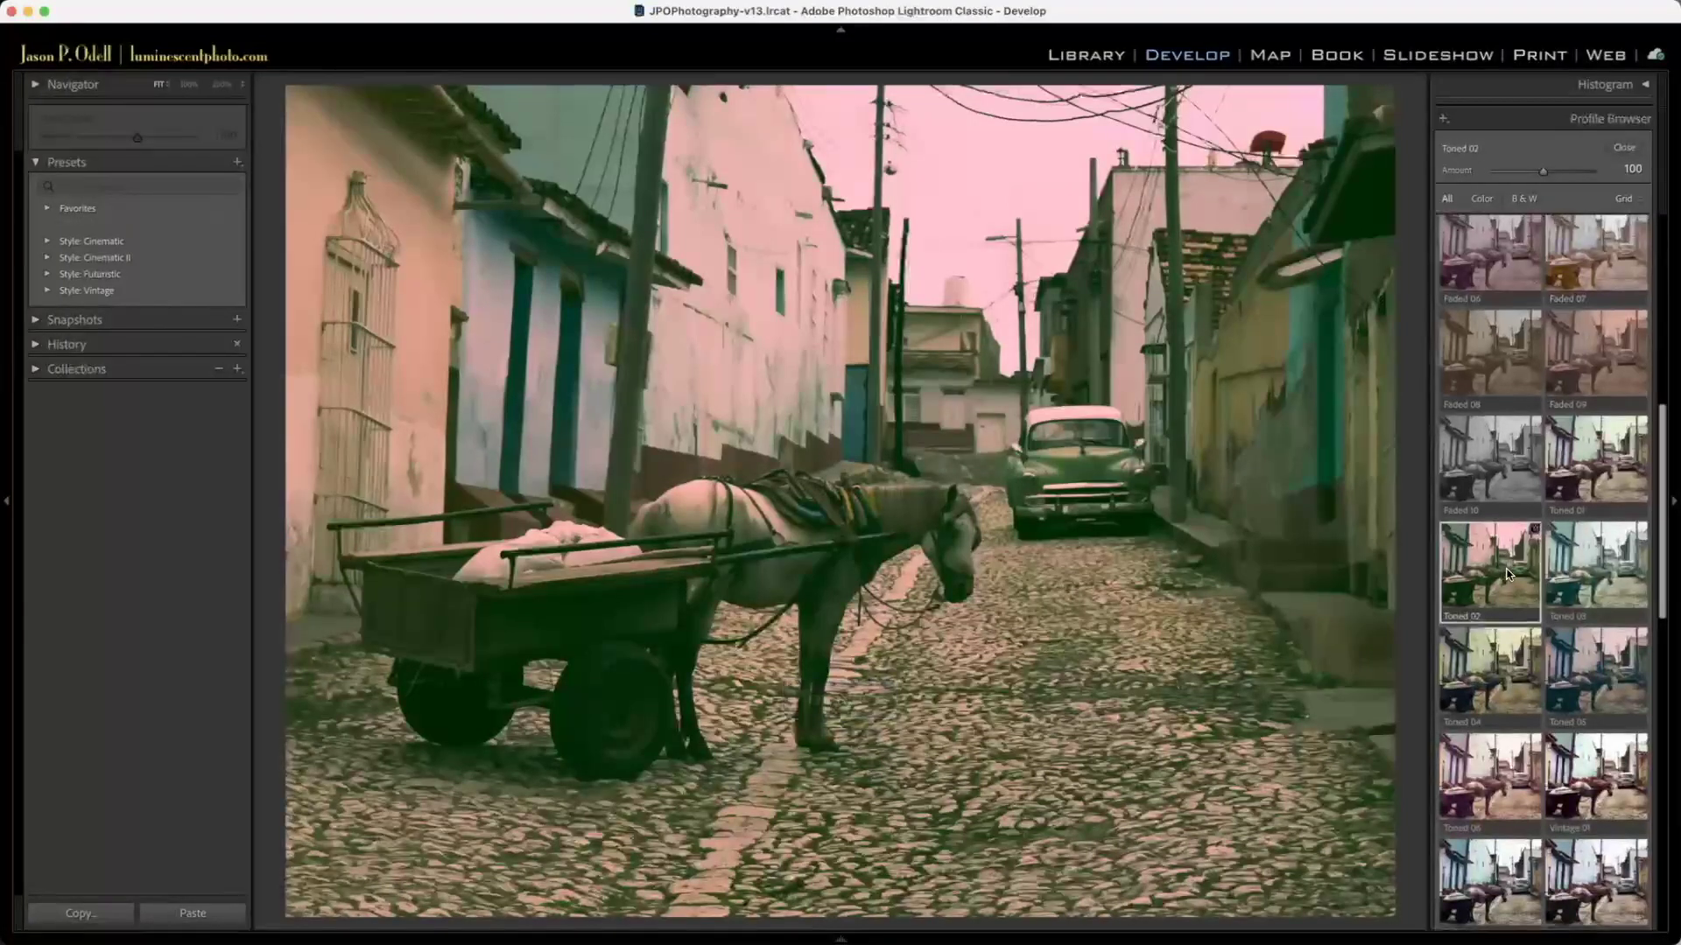
{"action": "left_click", "coordinate": [1593, 674]}
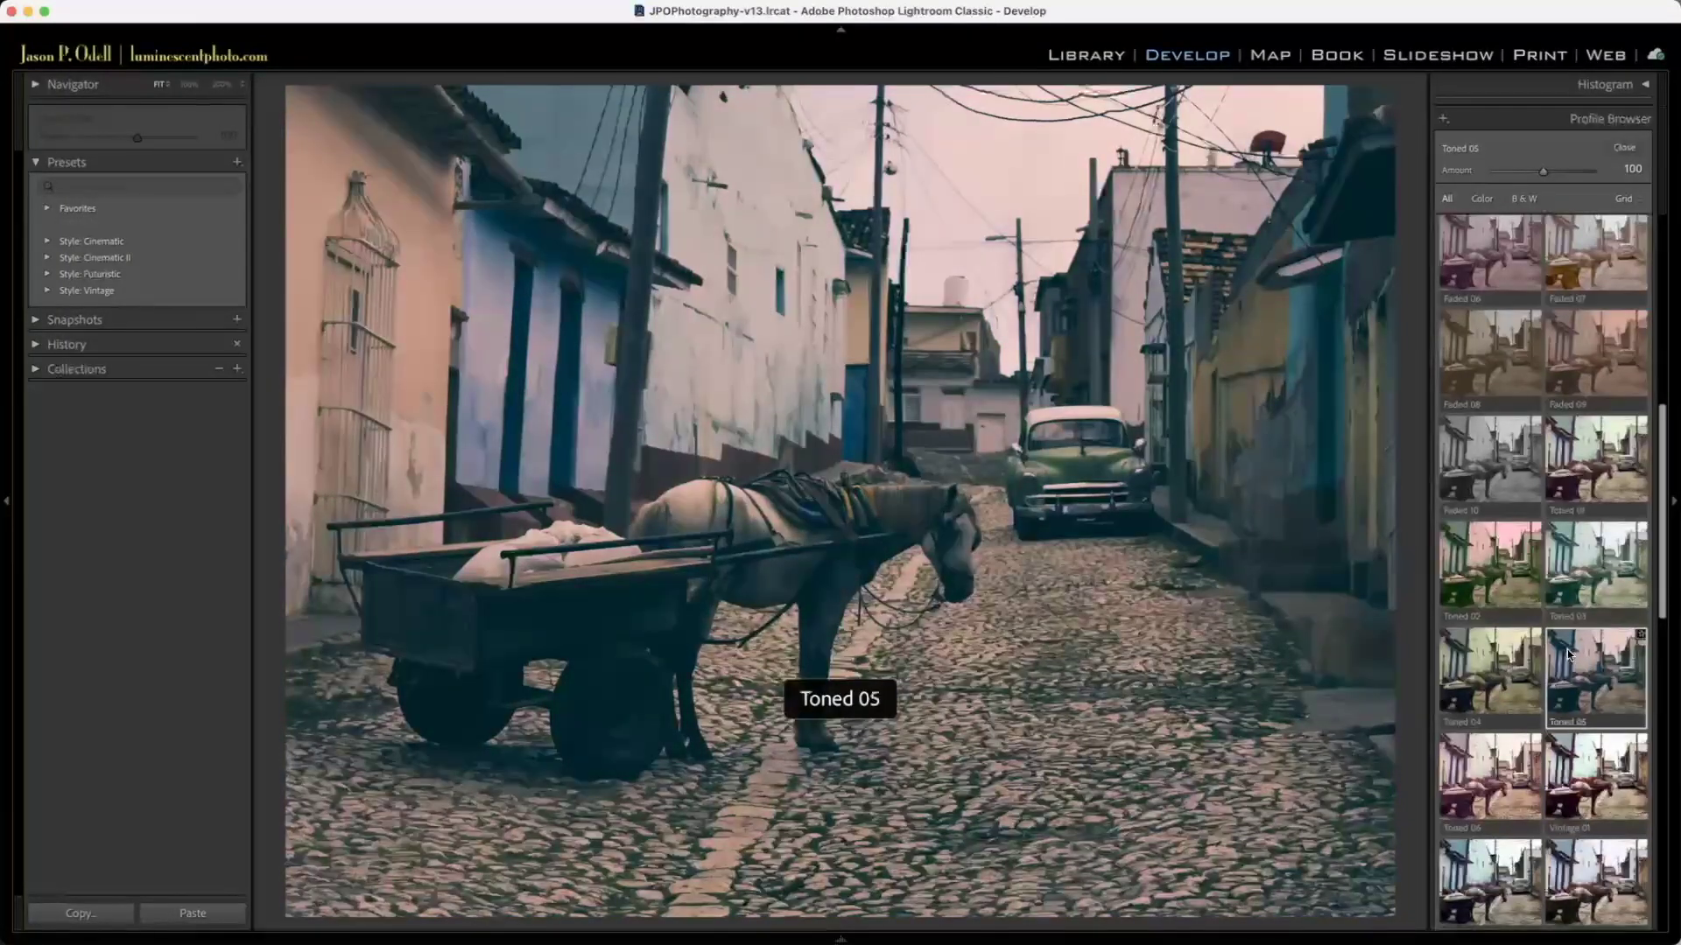
{"action": "mouse_move", "coordinate": [1543, 172]}
{"action": "left_mouse_down"}
{"action": "mouse_move", "coordinate": [1511, 171]}
{"action": "mouse_move", "coordinate": [1563, 177]}
{"action": "mouse_move", "coordinate": [1522, 172]}
{"action": "left_mouse_up"}
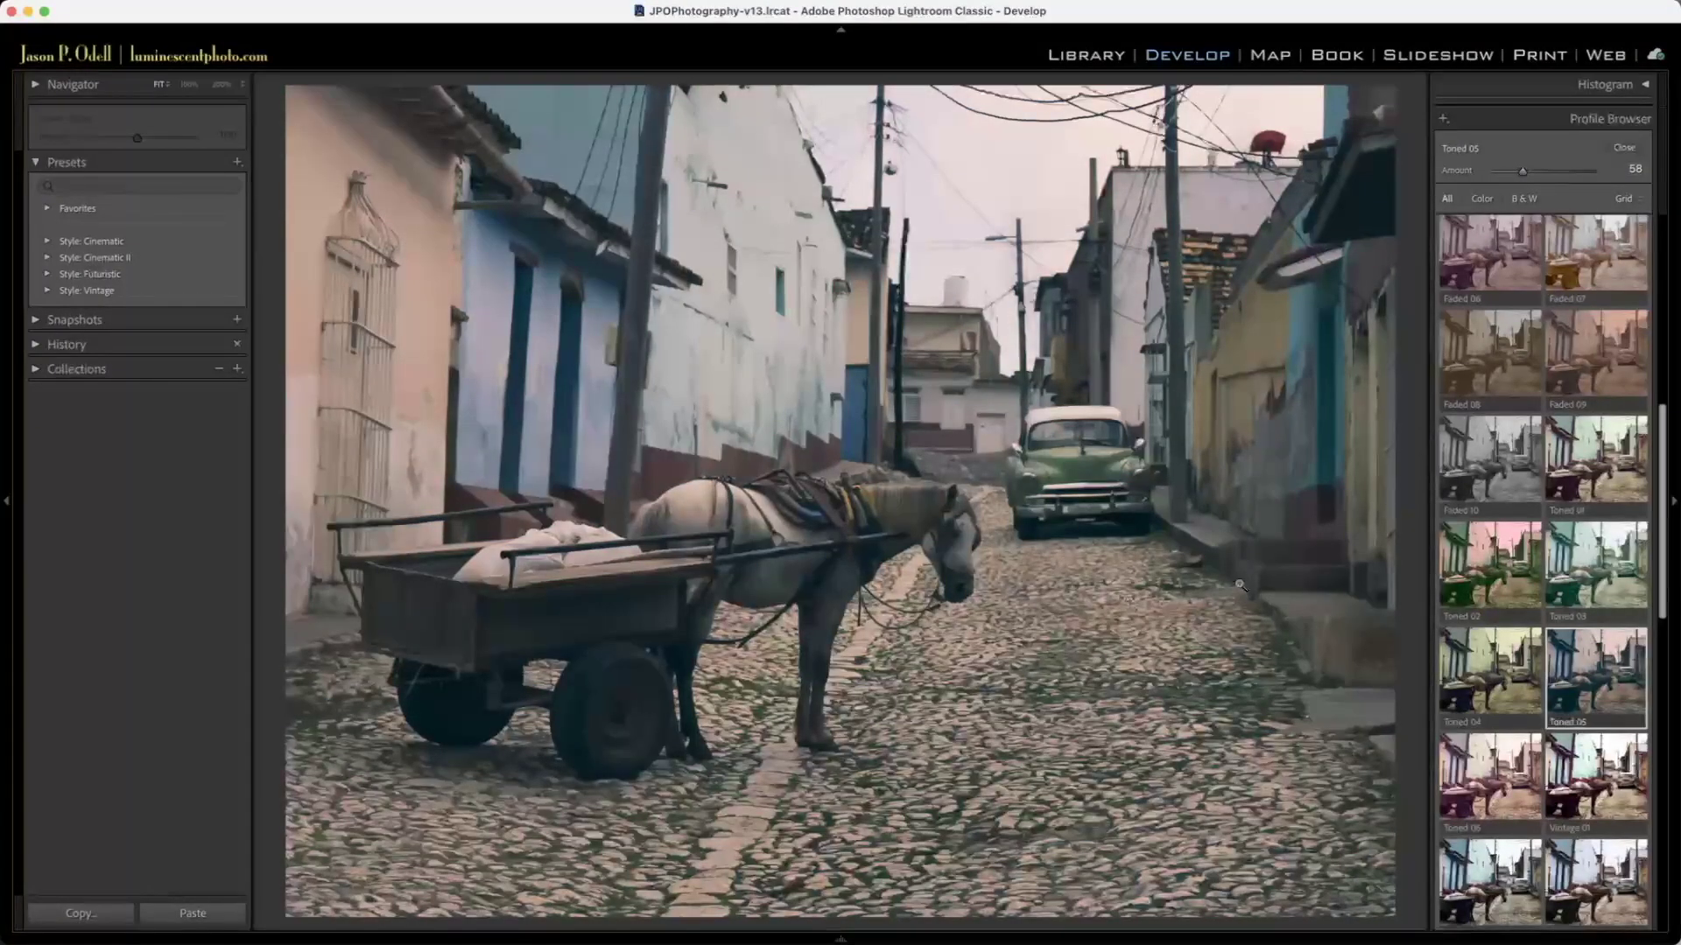
Step: Preview the Vintage-numbered looks among the JPO Vintage Profiles and collapse the group
{"action": "scroll", "coordinate": [1501, 767], "scroll_direction": "down", "scroll_amount": 2}
{"action": "scroll", "coordinate": [1501, 767], "scroll_direction": "down", "scroll_amount": 6}
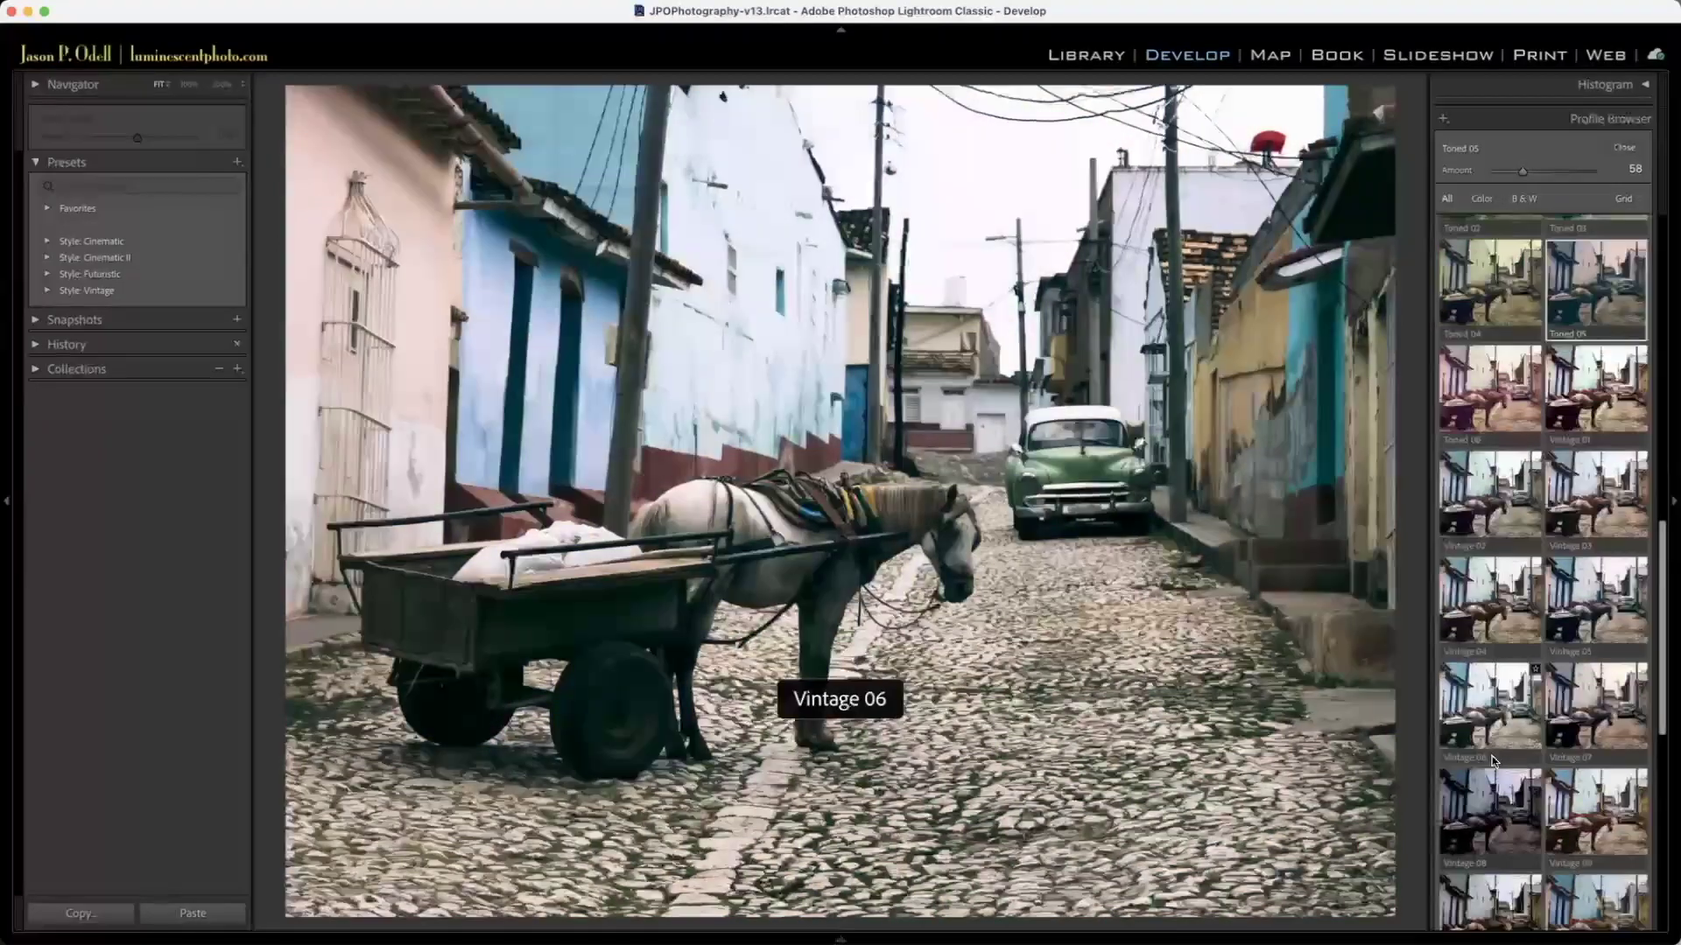
{"action": "scroll", "coordinate": [1495, 762], "scroll_direction": "up", "scroll_amount": 6}
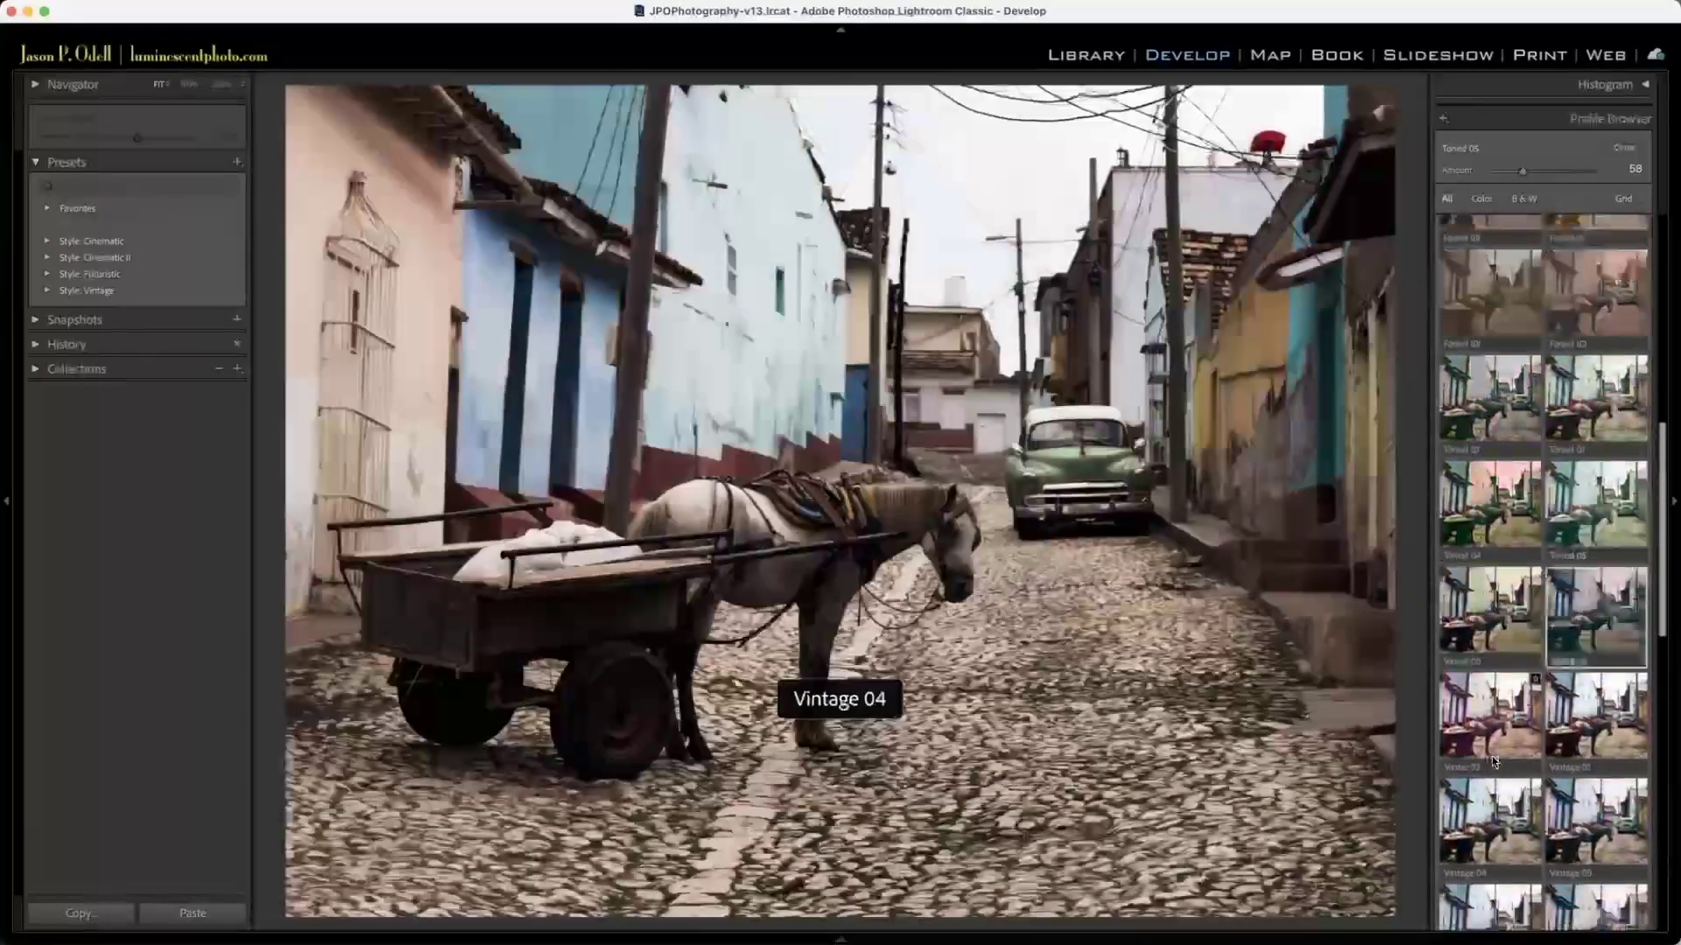
{"action": "scroll", "coordinate": [1493, 760], "scroll_direction": "up", "scroll_amount": 5}
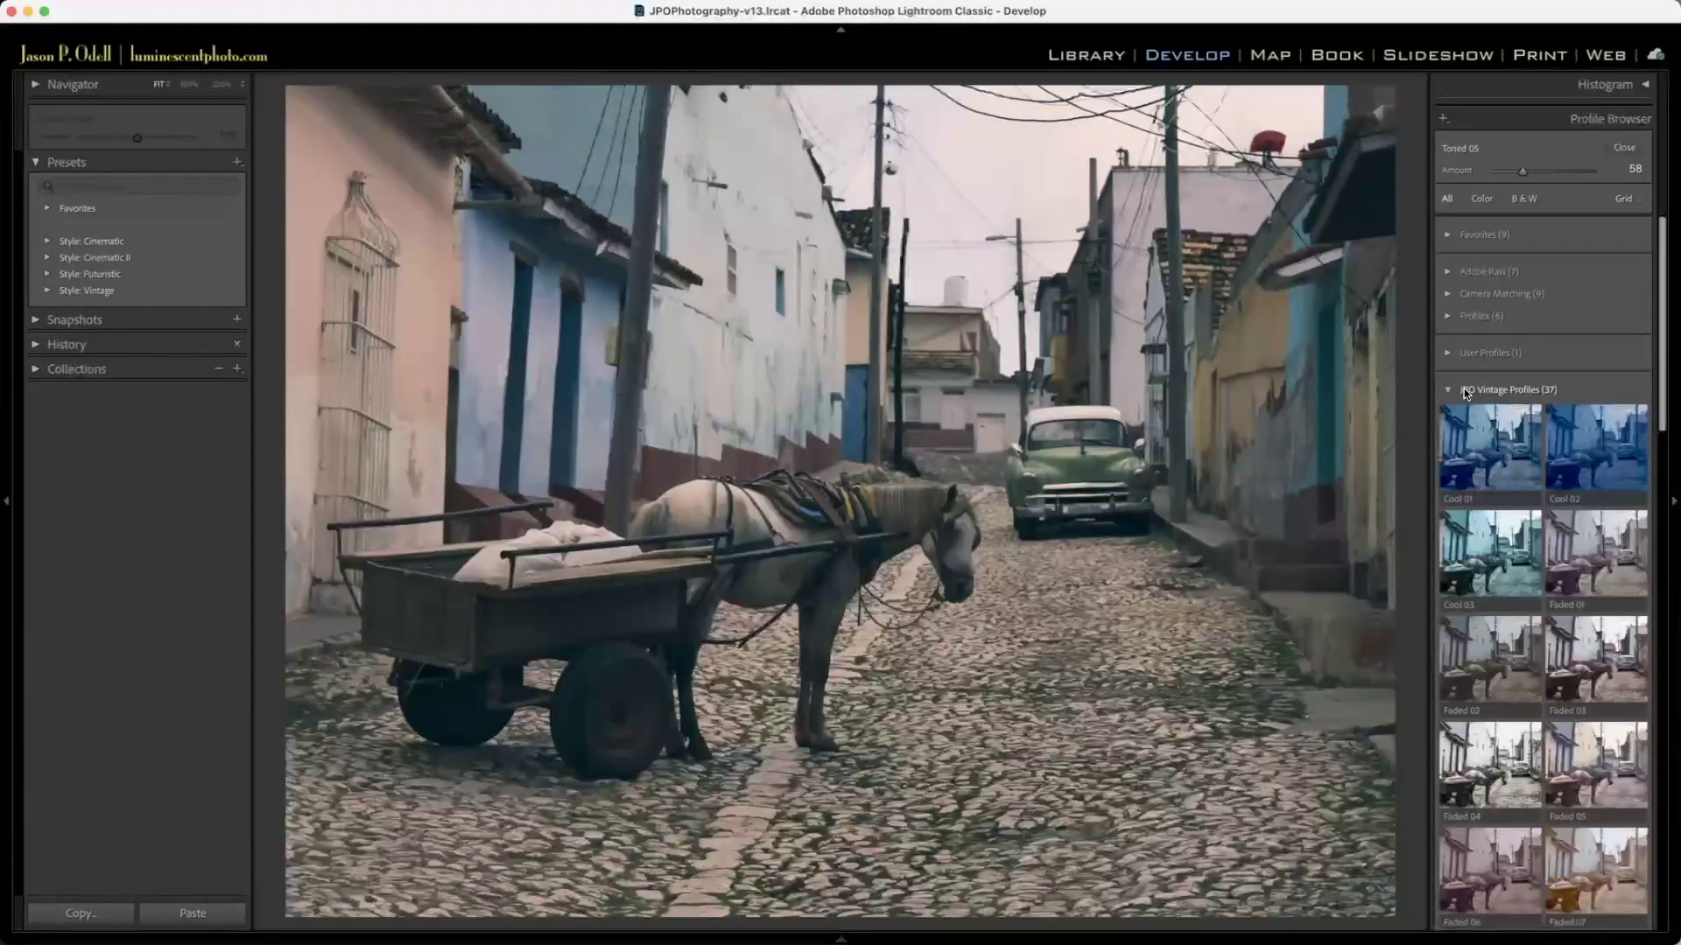
{"action": "left_click", "coordinate": [1467, 391]}
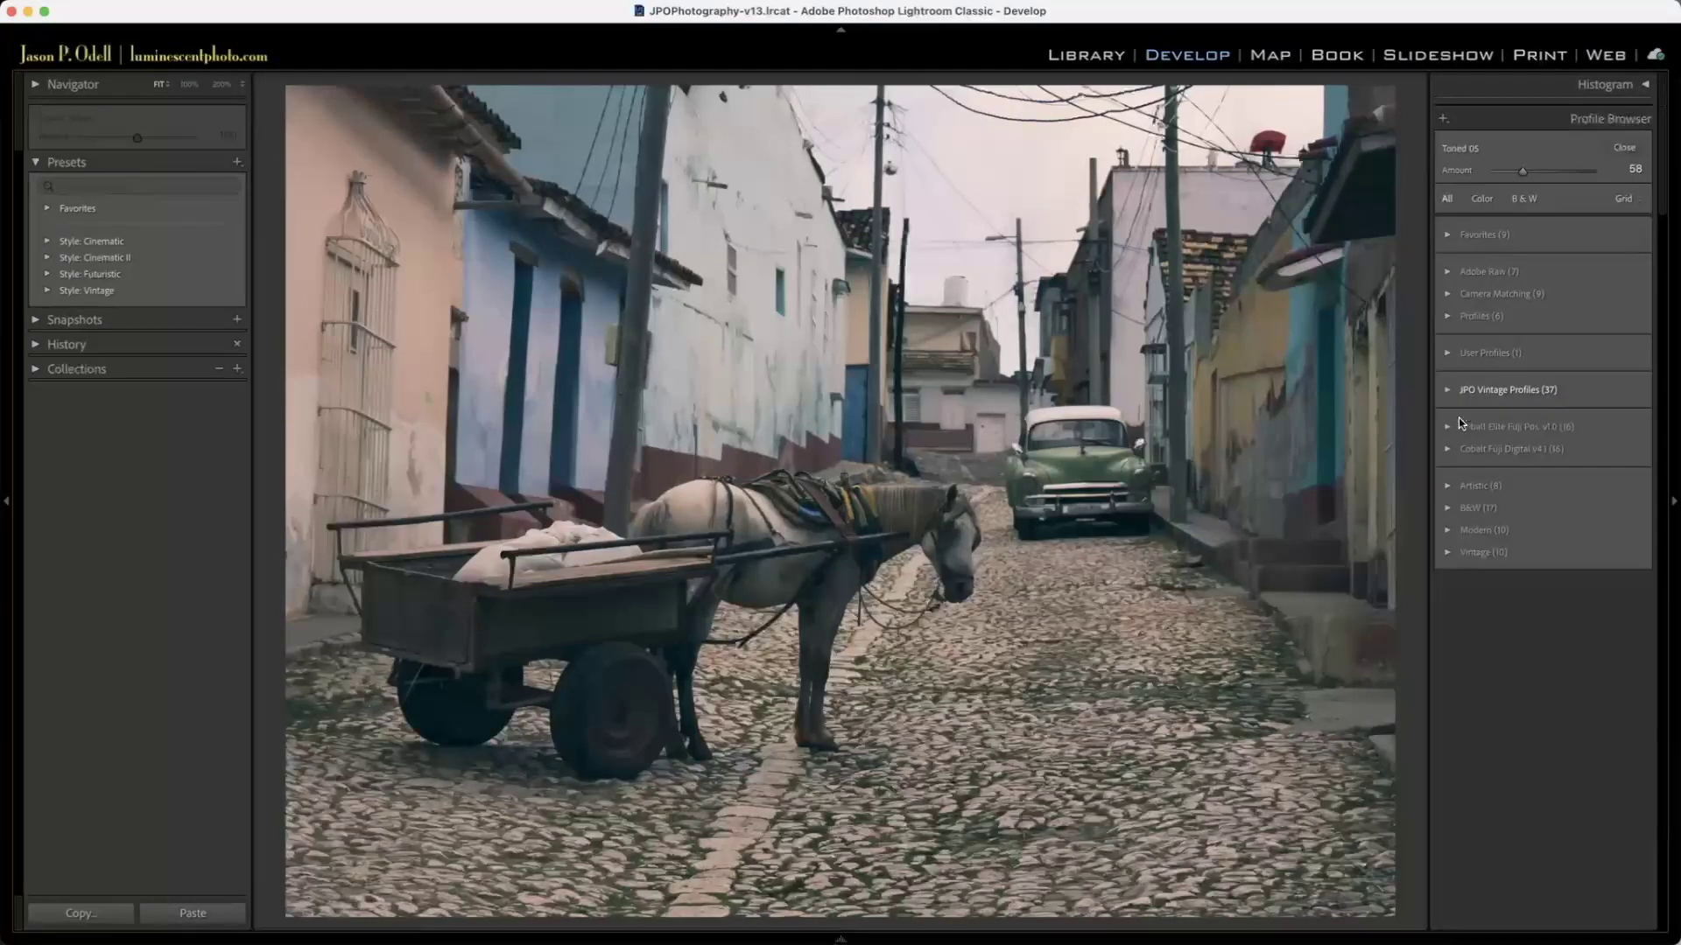
Step: Return the Toned 05 amount to 100, leave the profile browser and reset the photo's develop settings
{"action": "double_click", "coordinate": [1524, 172]}
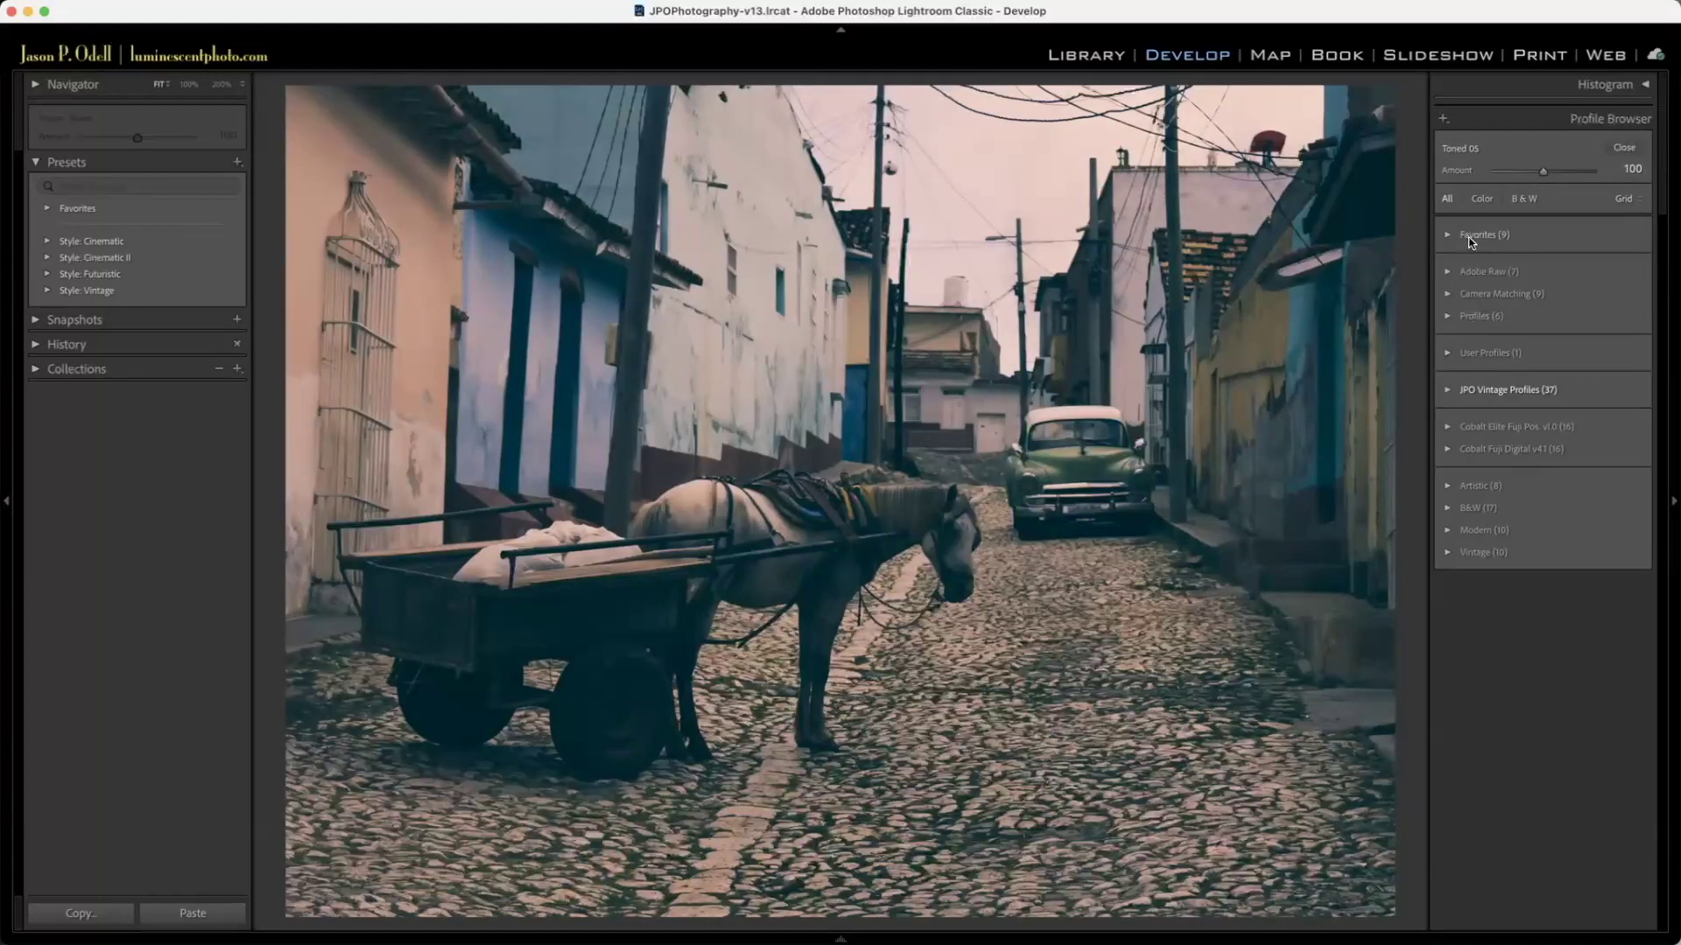
{"action": "left_click", "coordinate": [1624, 147]}
{"action": "left_click", "coordinate": [1599, 913]}
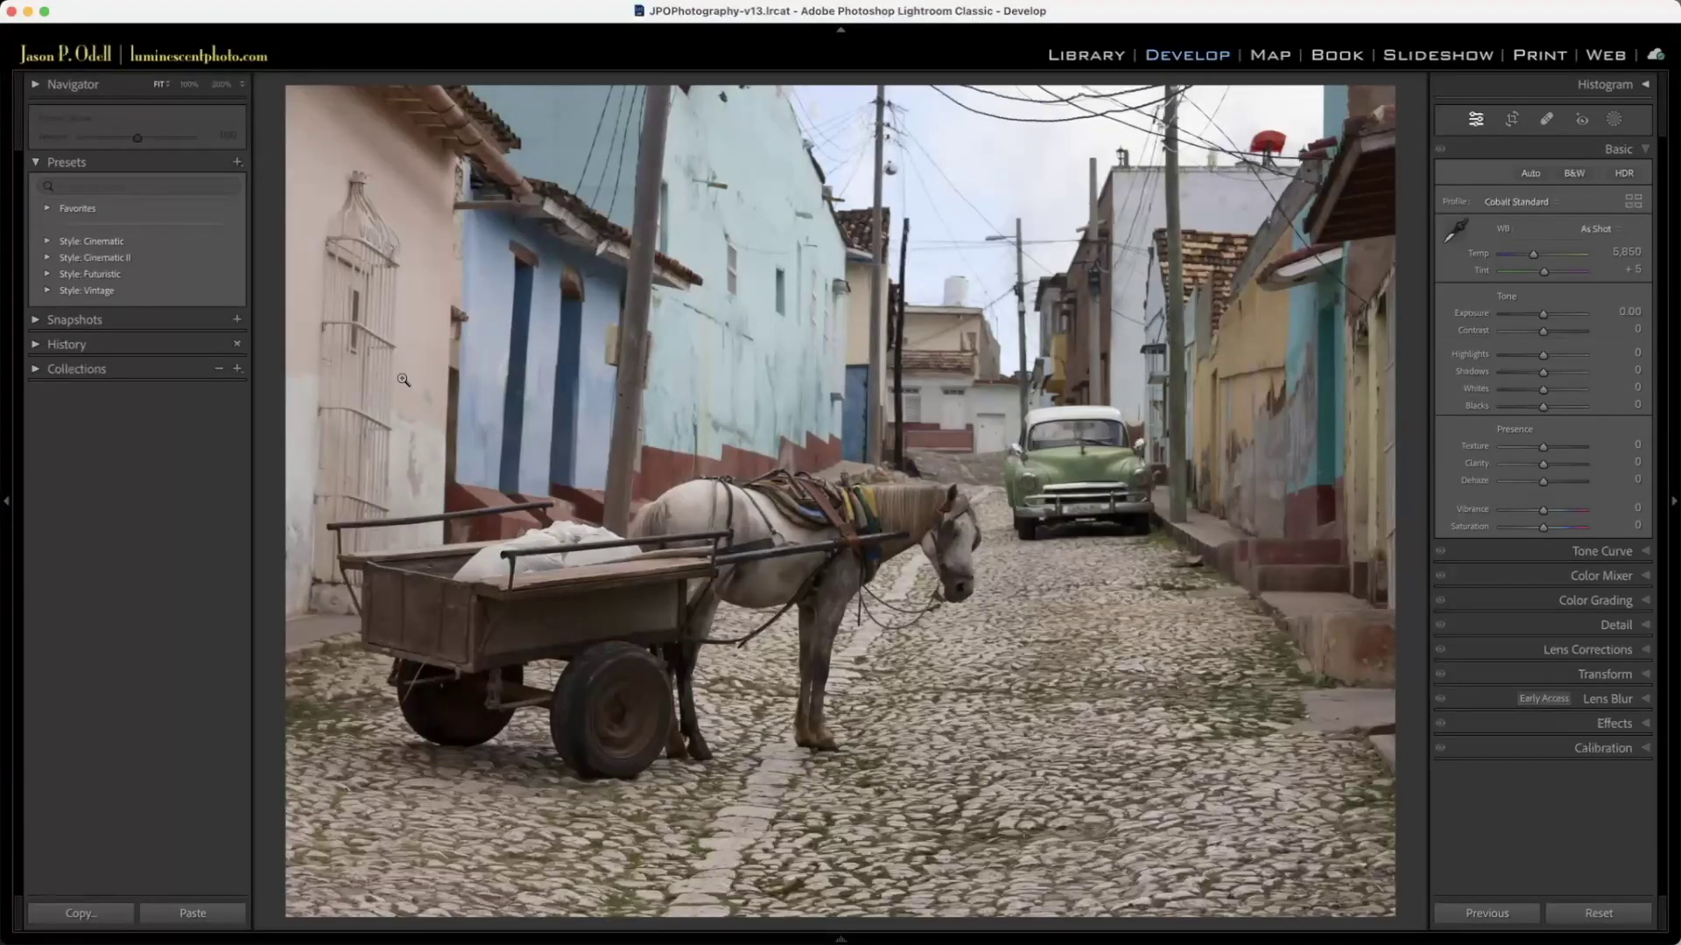
Step: Show the JPO B&W Film, Color Print Film, Color Slide Film, Film Grain, Toning and Vignette groups in the presets list
{"action": "left_click", "coordinate": [237, 164]}
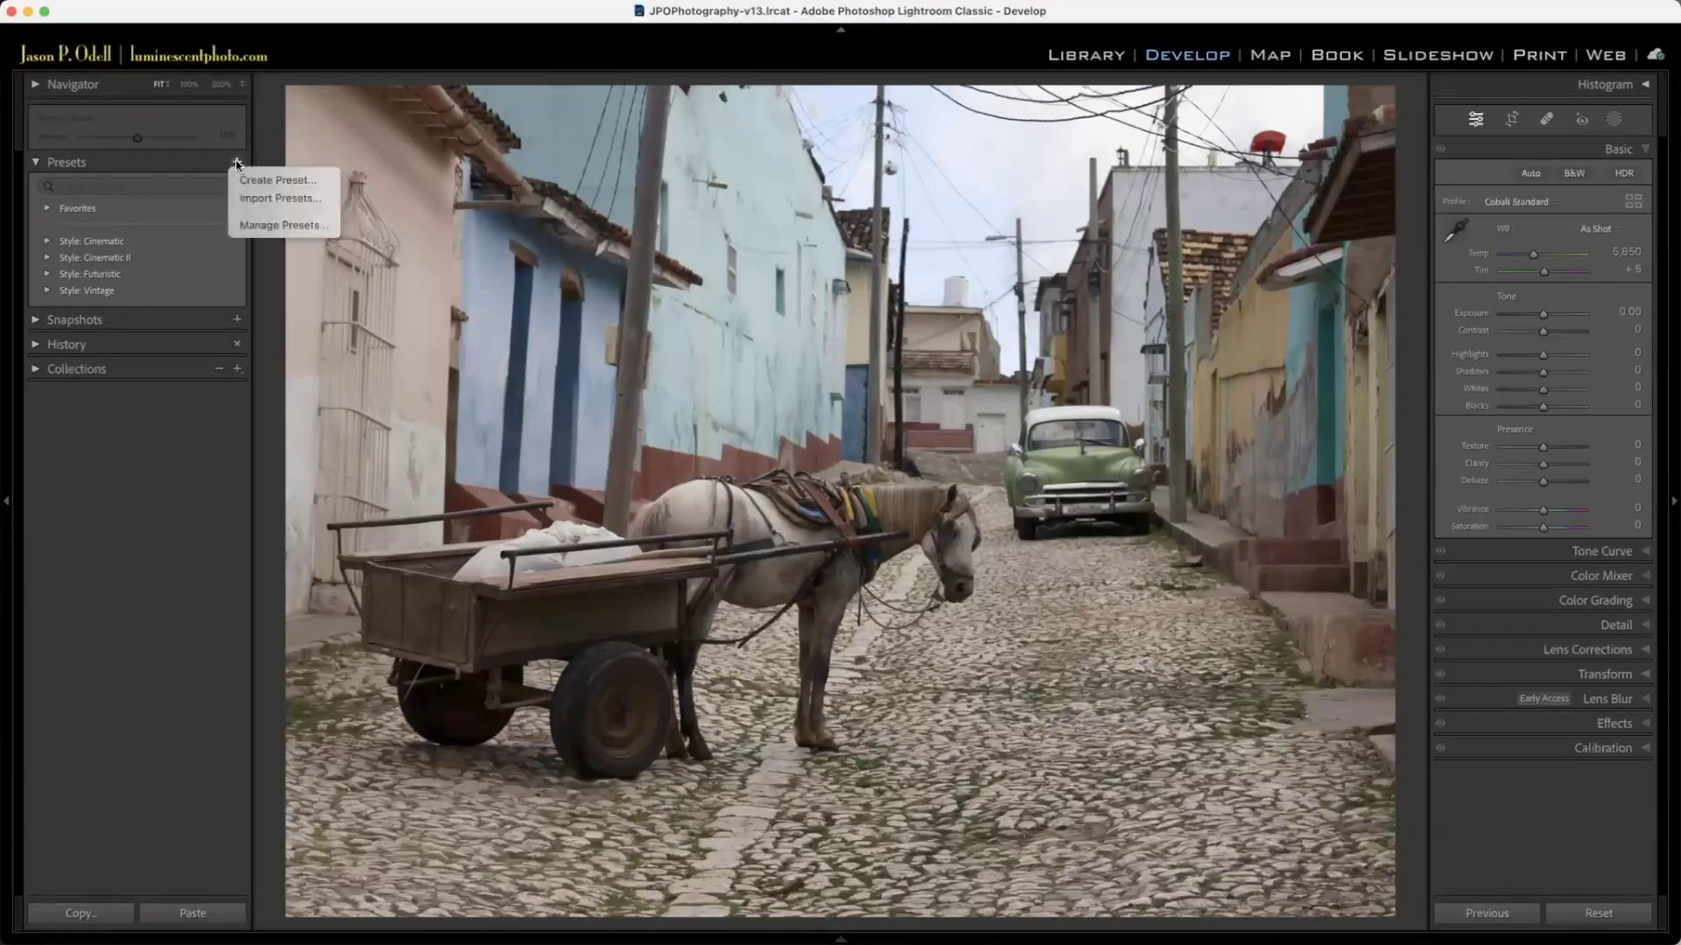
{"action": "left_click", "coordinate": [260, 274]}
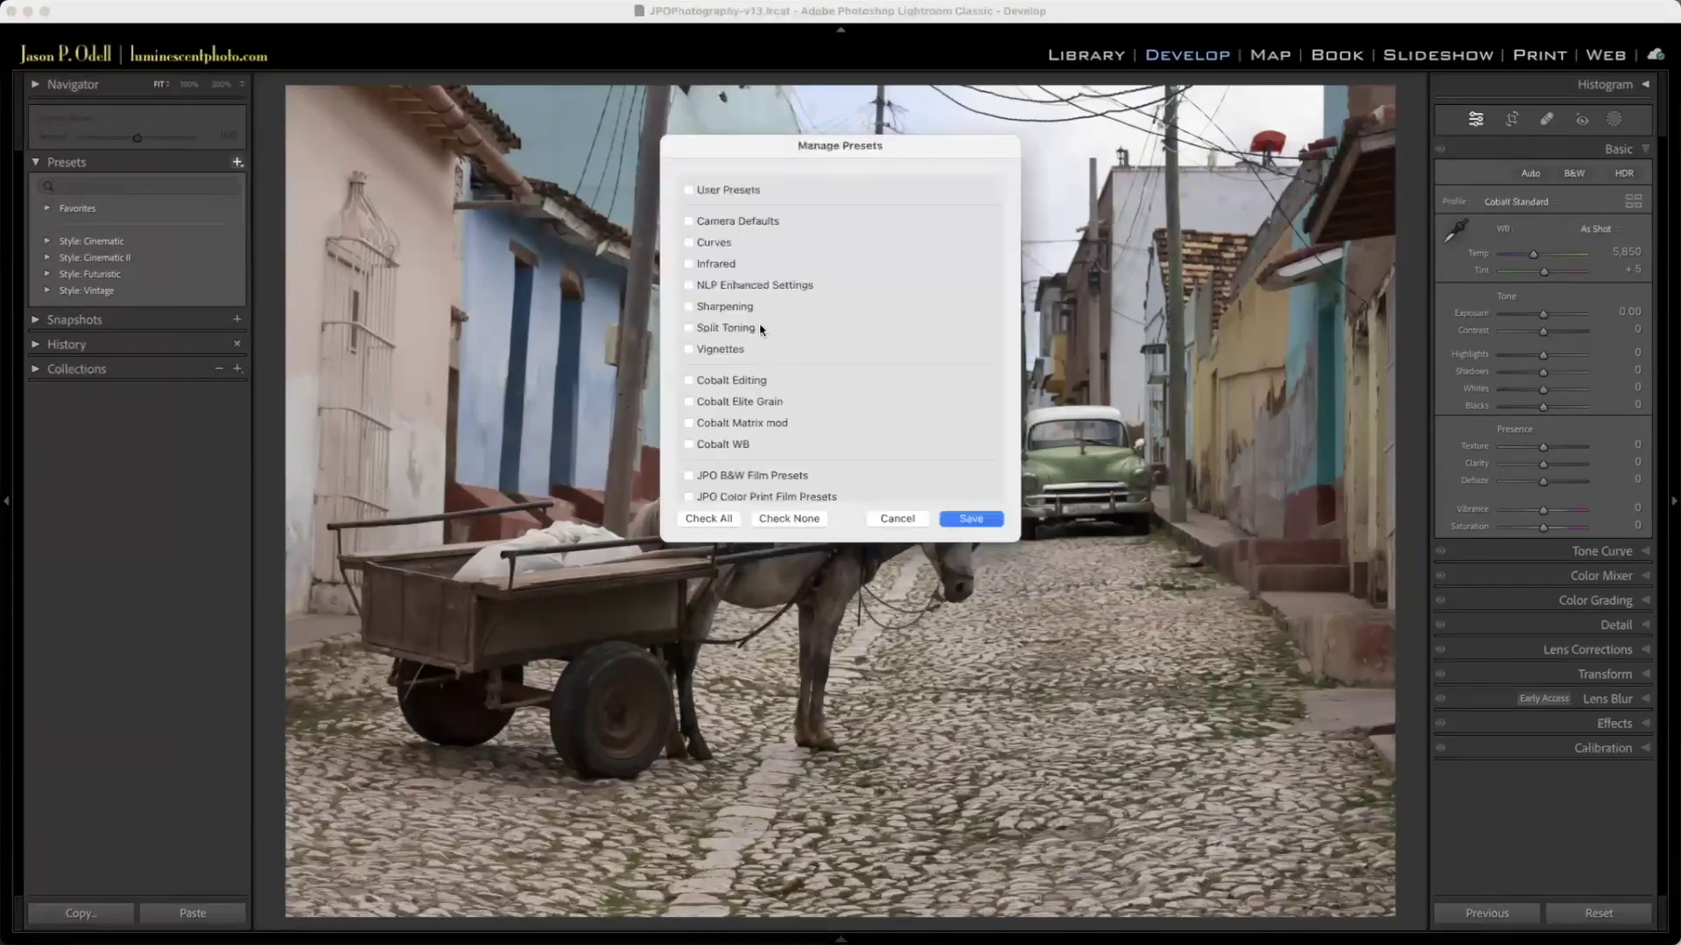
{"action": "scroll", "coordinate": [723, 196], "scroll_direction": "down", "scroll_amount": 5}
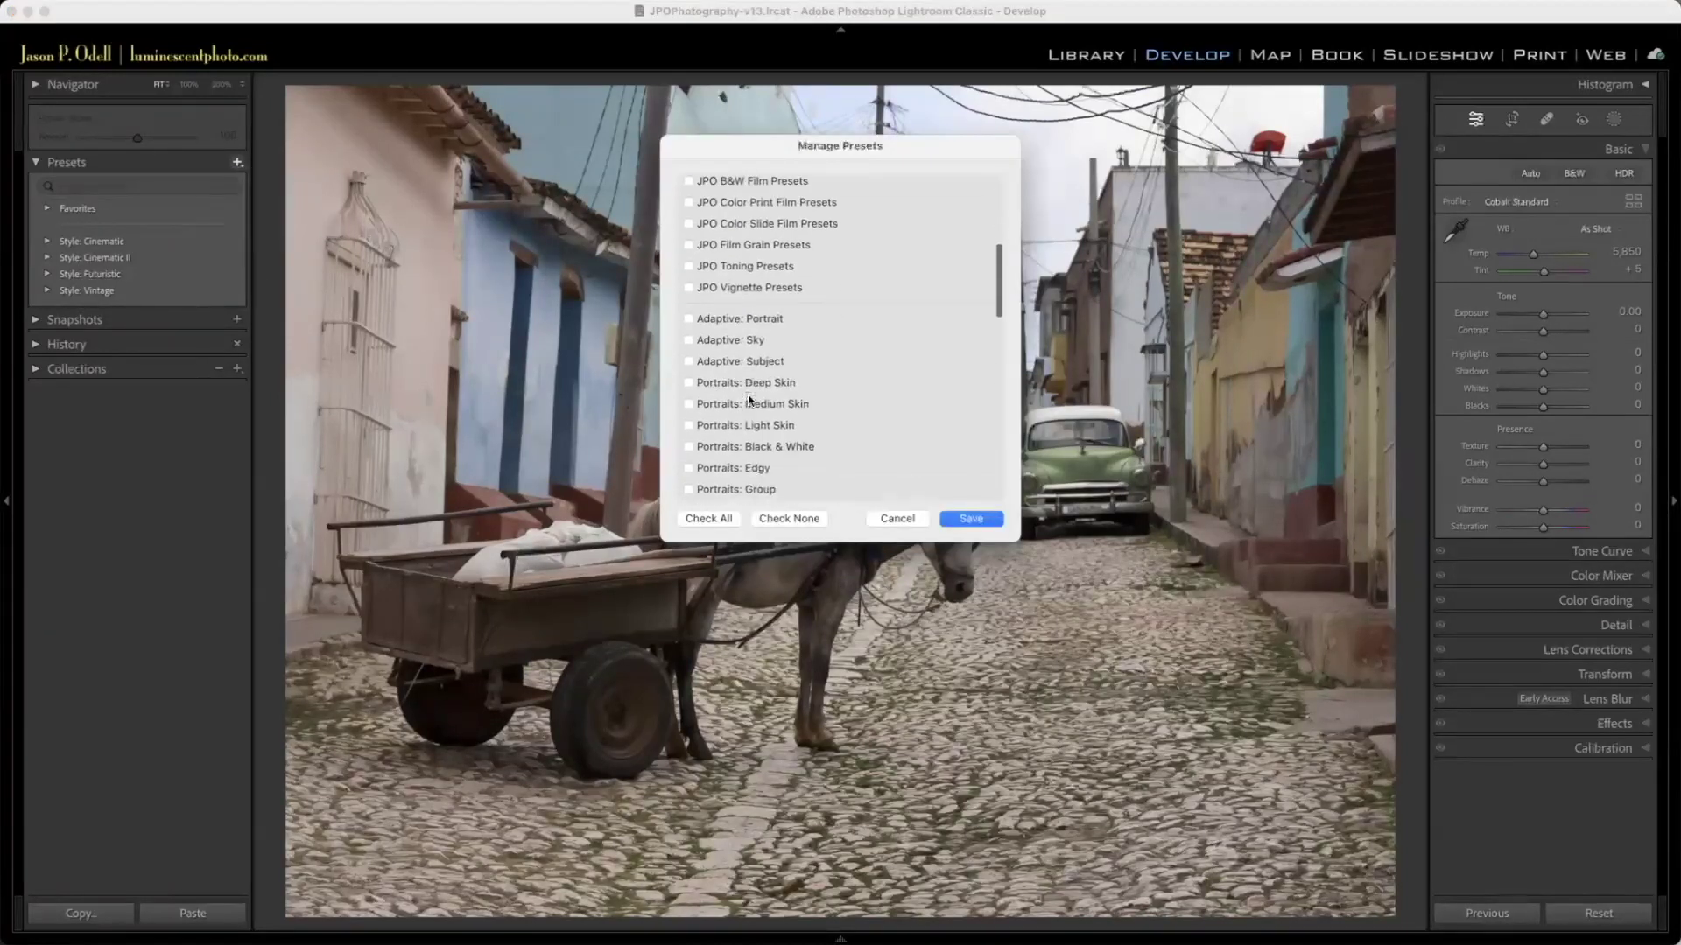
{"action": "left_click", "coordinate": [736, 225]}
{"action": "left_click", "coordinate": [746, 248]}
{"action": "left_click", "coordinate": [746, 269]}
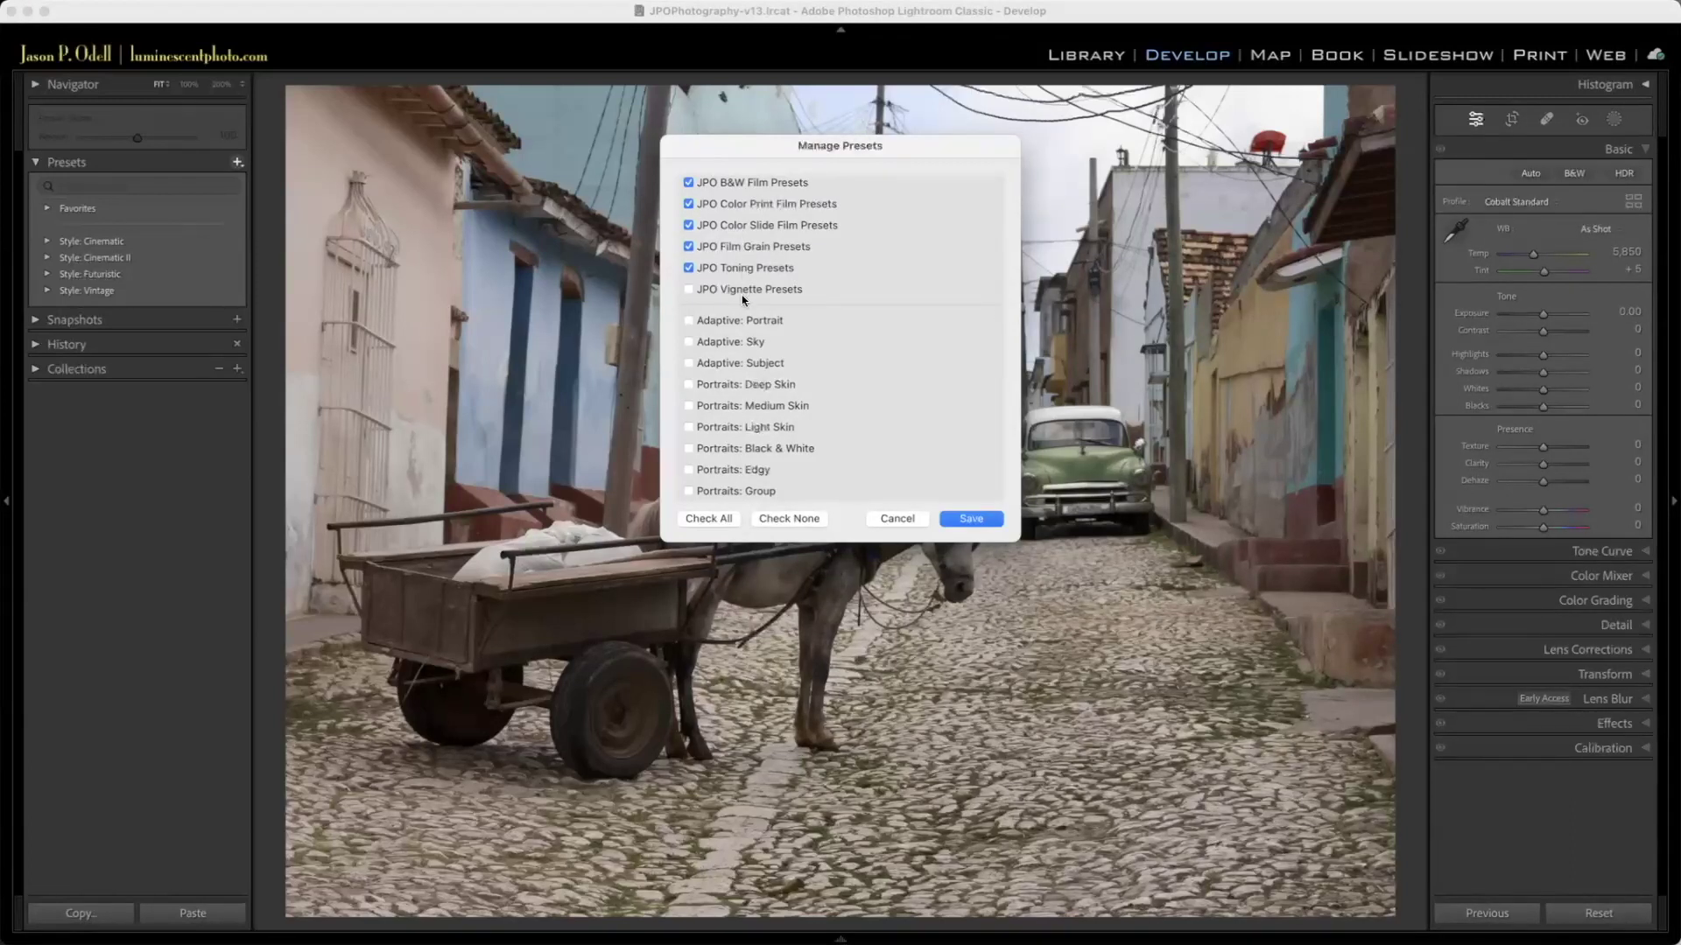
{"action": "left_click", "coordinate": [965, 517]}
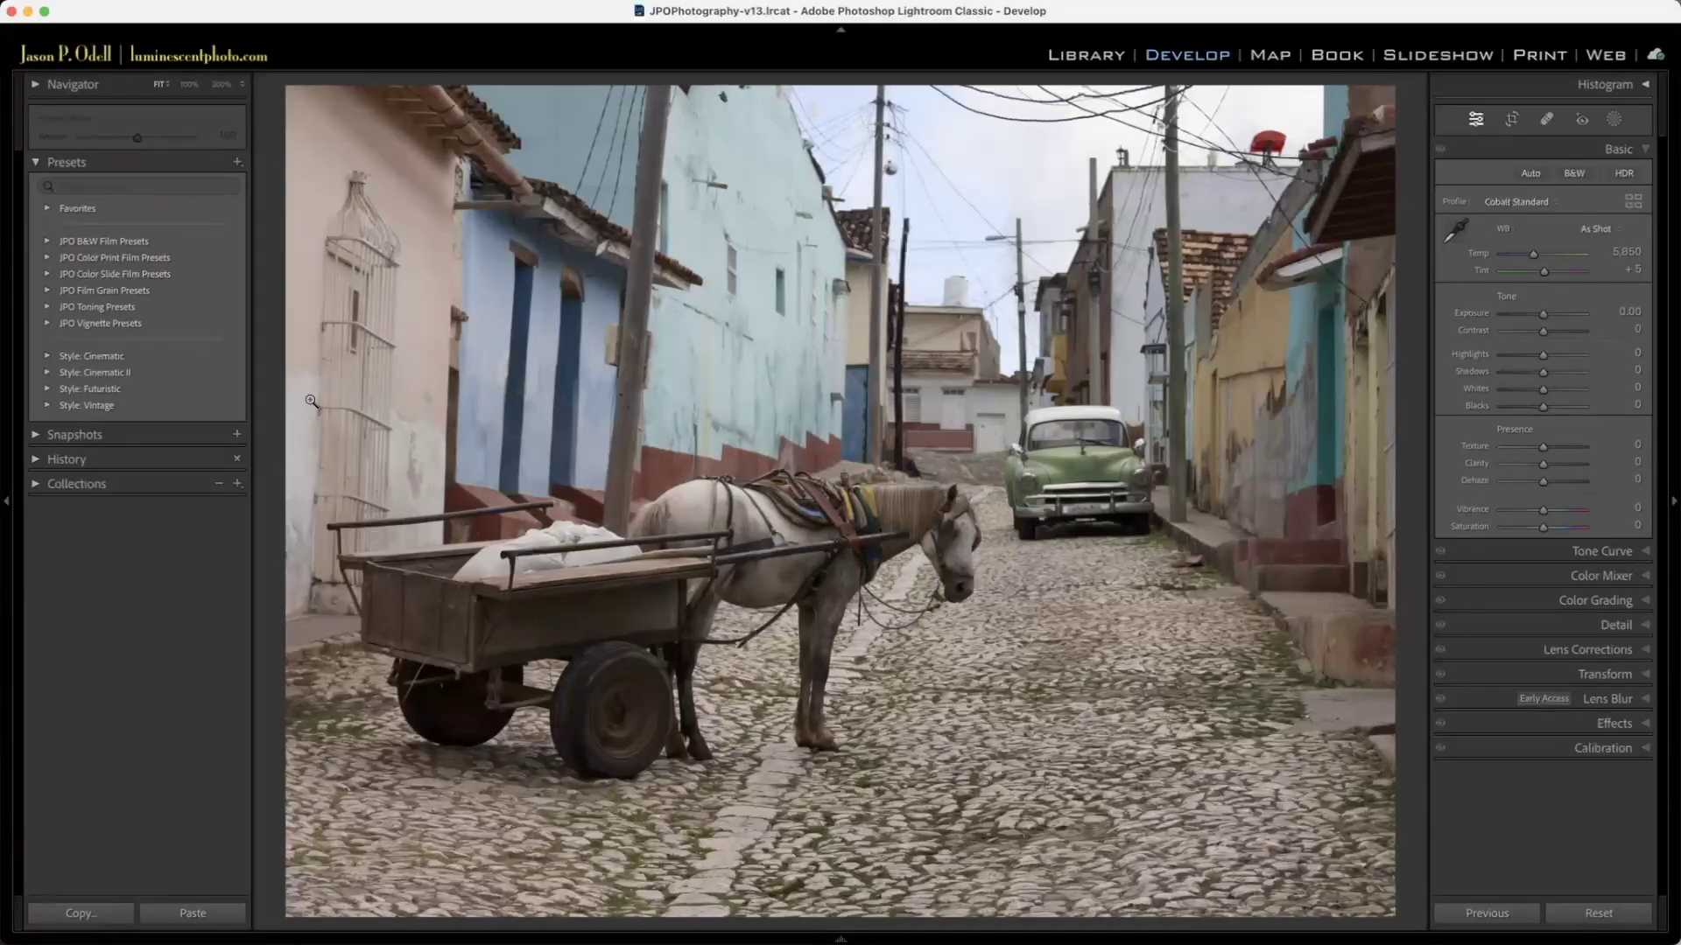
Step: Try the Kodachrome 64 slide film preset on the horse cart photo, then apply Velvia 100 with its amount at 127
{"action": "left_click", "coordinate": [48, 275]}
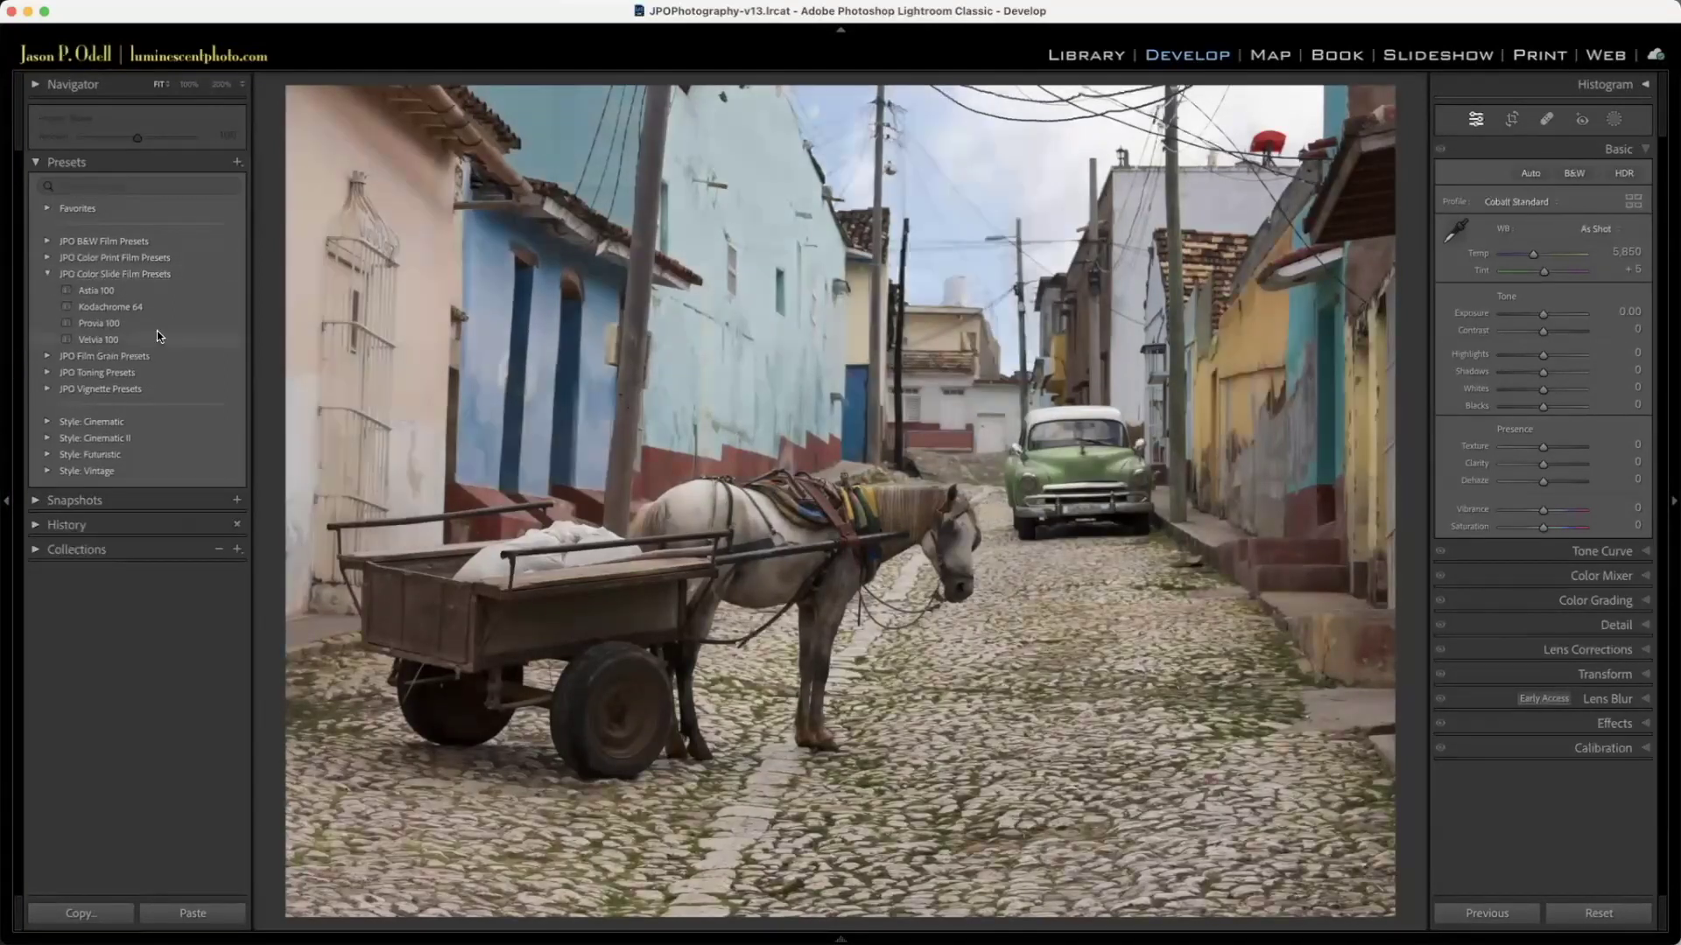
{"action": "left_click", "coordinate": [124, 291]}
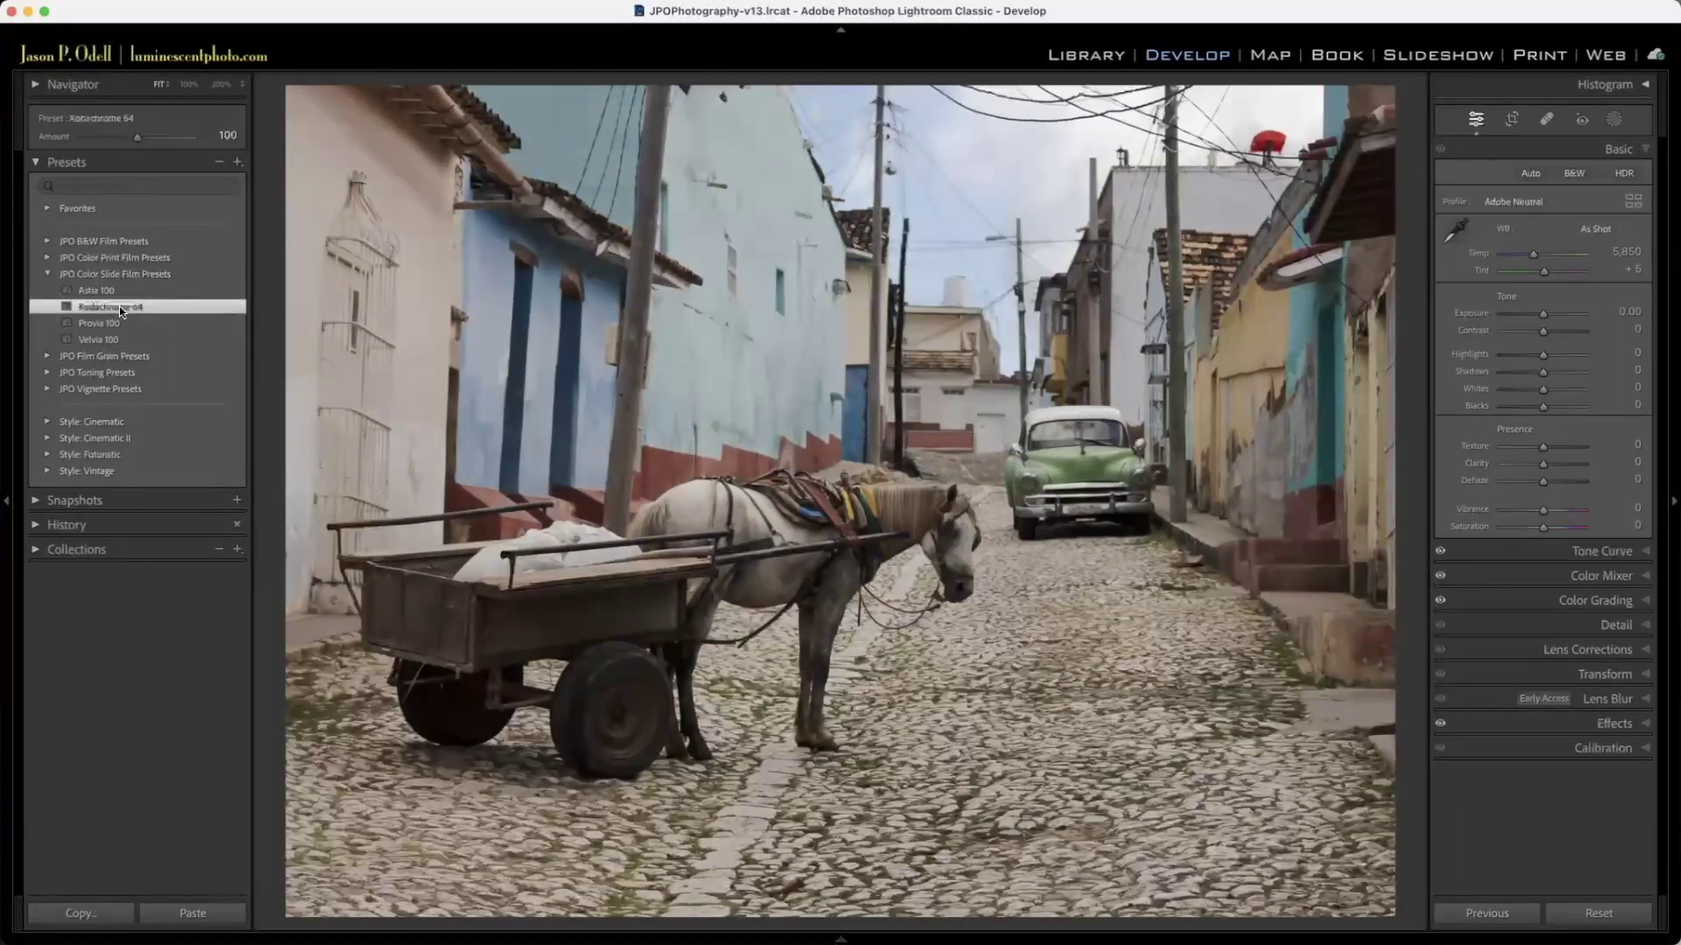
{"action": "left_click", "coordinate": [117, 339]}
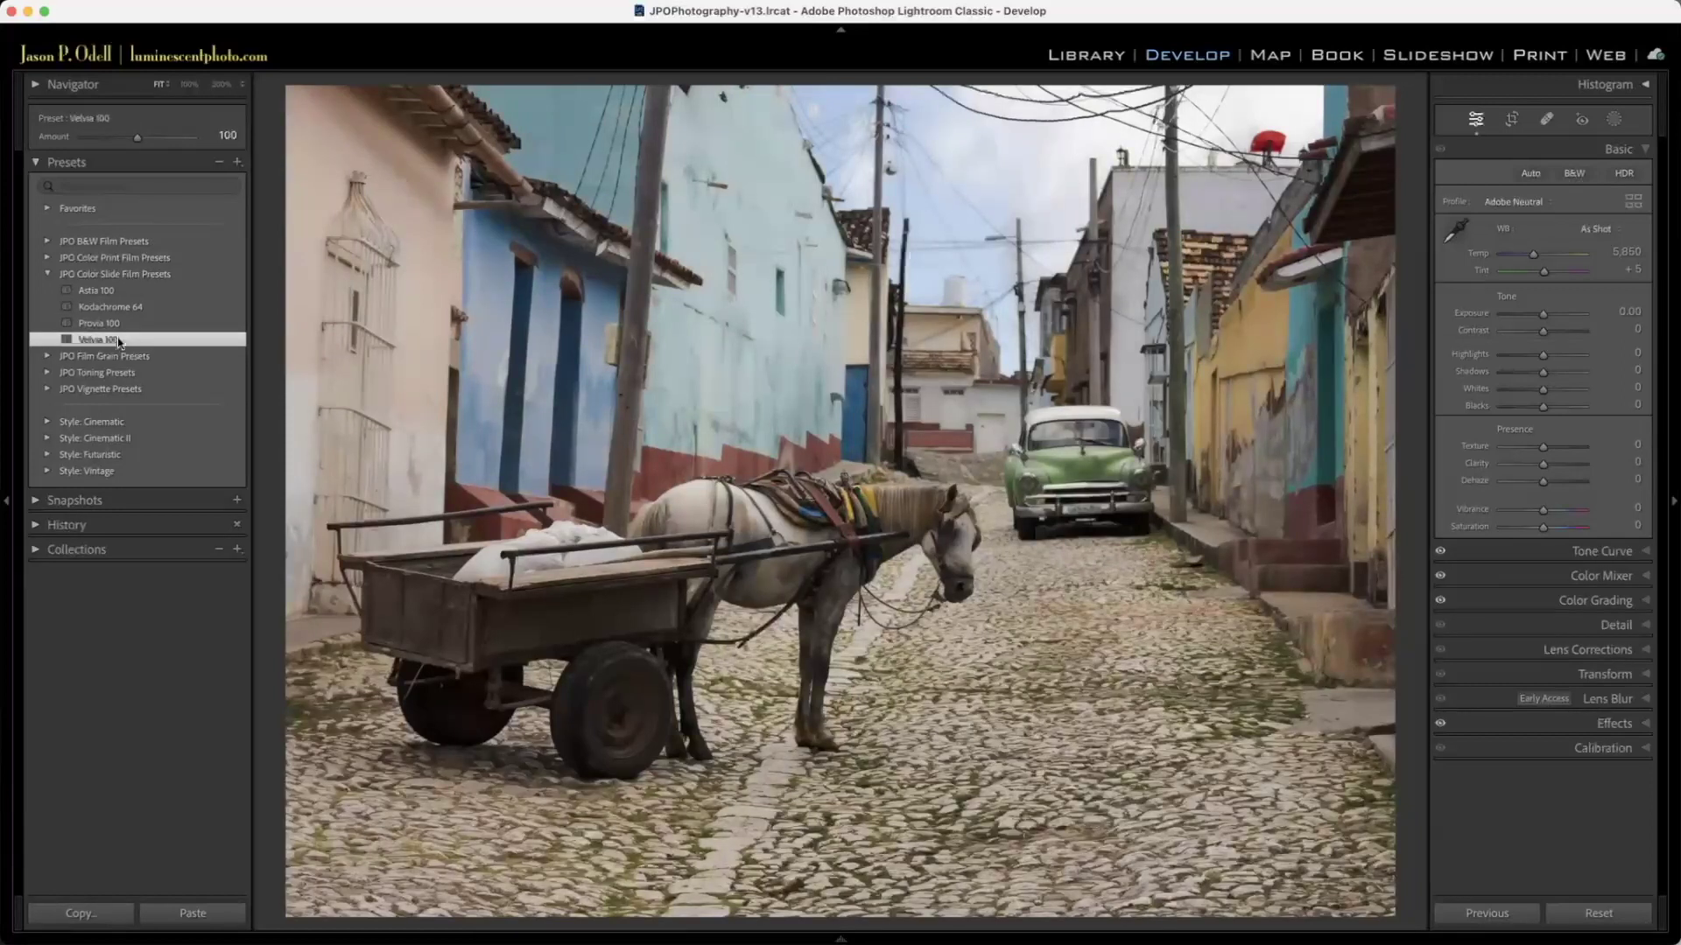
{"action": "mouse_move", "coordinate": [137, 137]}
{"action": "left_mouse_down"}
{"action": "mouse_move", "coordinate": [165, 140]}
{"action": "mouse_move", "coordinate": [106, 140]}
{"action": "mouse_move", "coordinate": [152, 139]}
{"action": "left_mouse_up"}
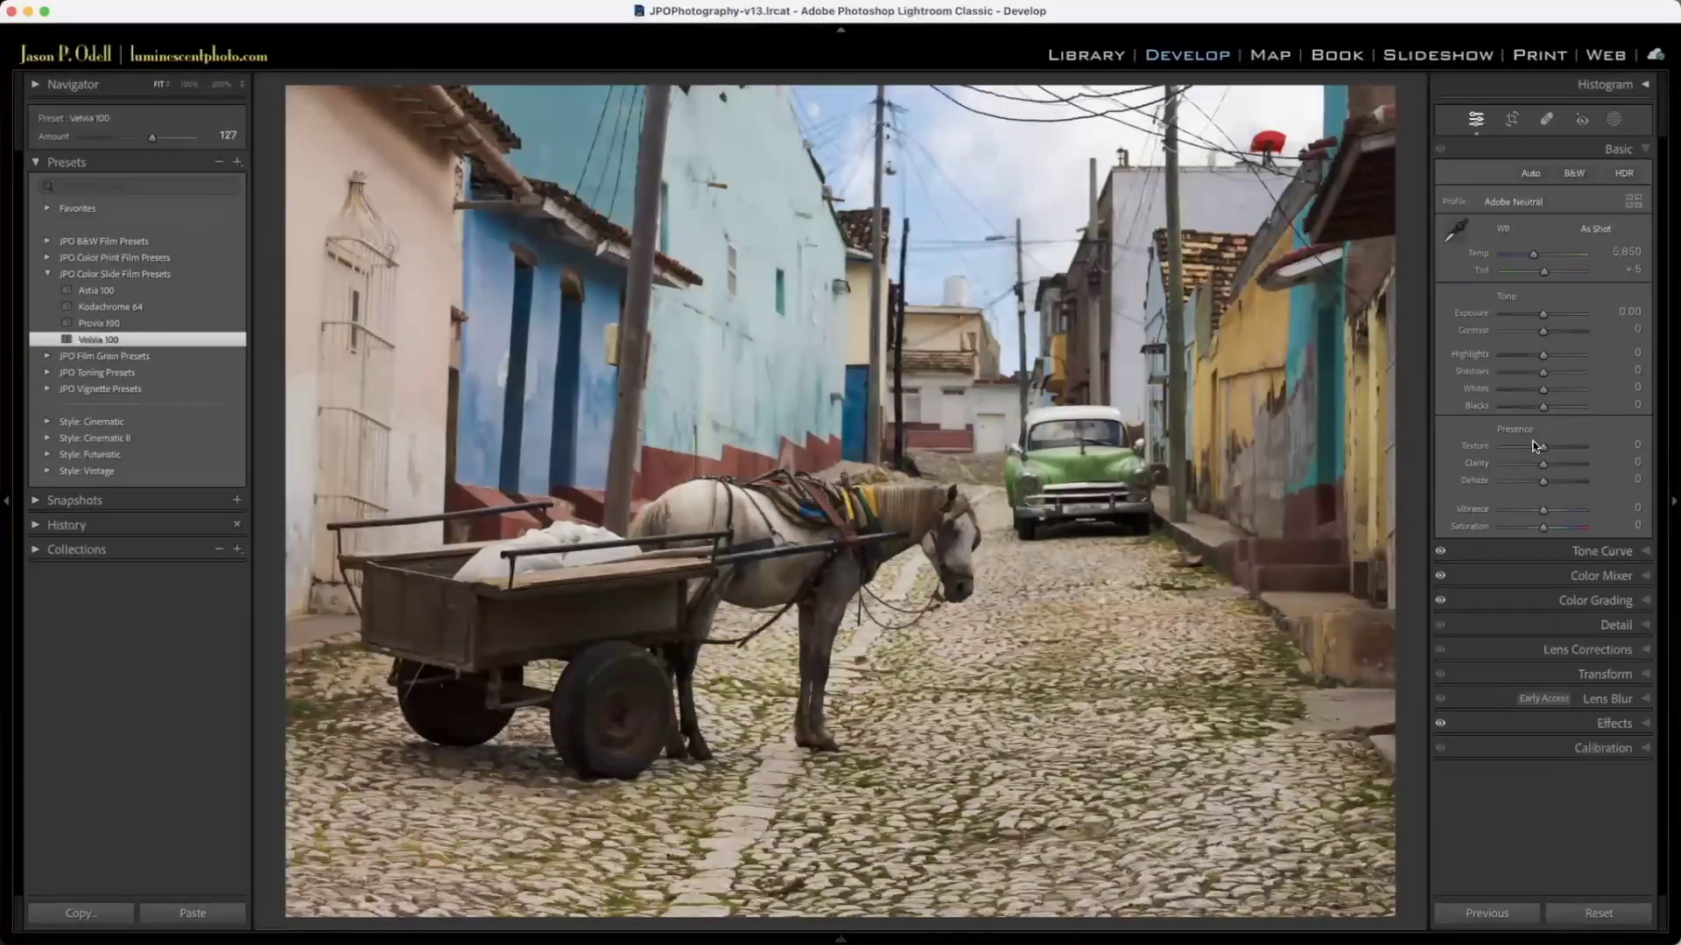
Step: Examine the tone curve and the HSL luminance values set by the Velvia 100 preset
{"action": "left_click", "coordinate": [1567, 550]}
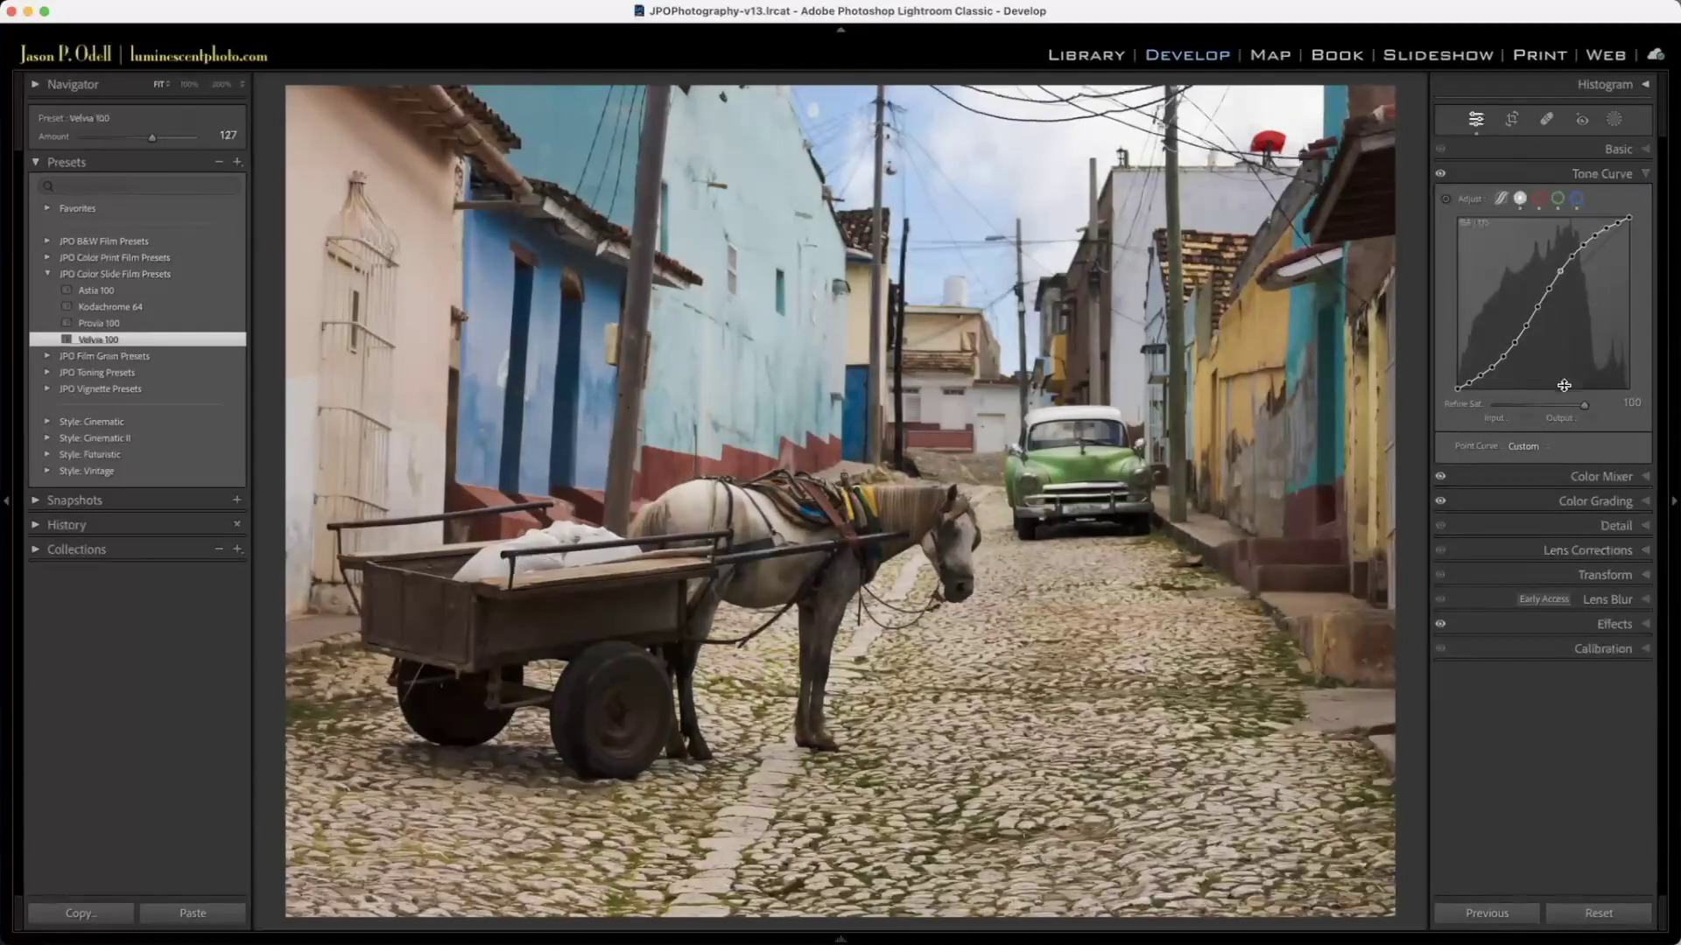
{"action": "left_click", "coordinate": [1589, 480]}
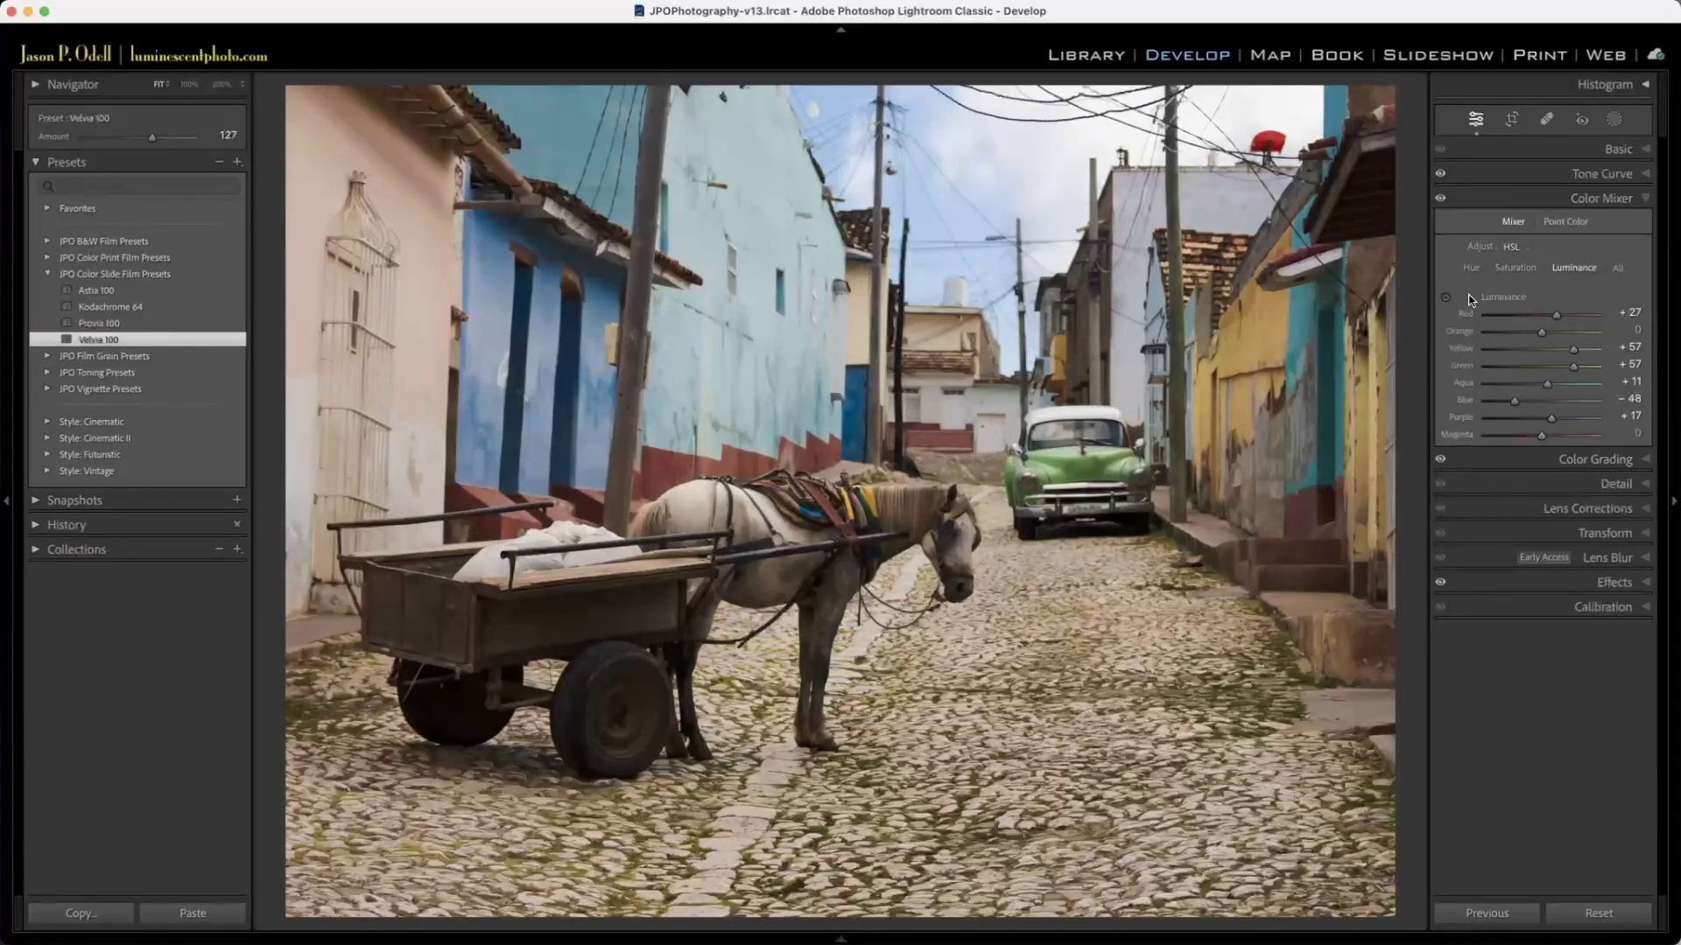
{"action": "left_click", "coordinate": [1595, 199]}
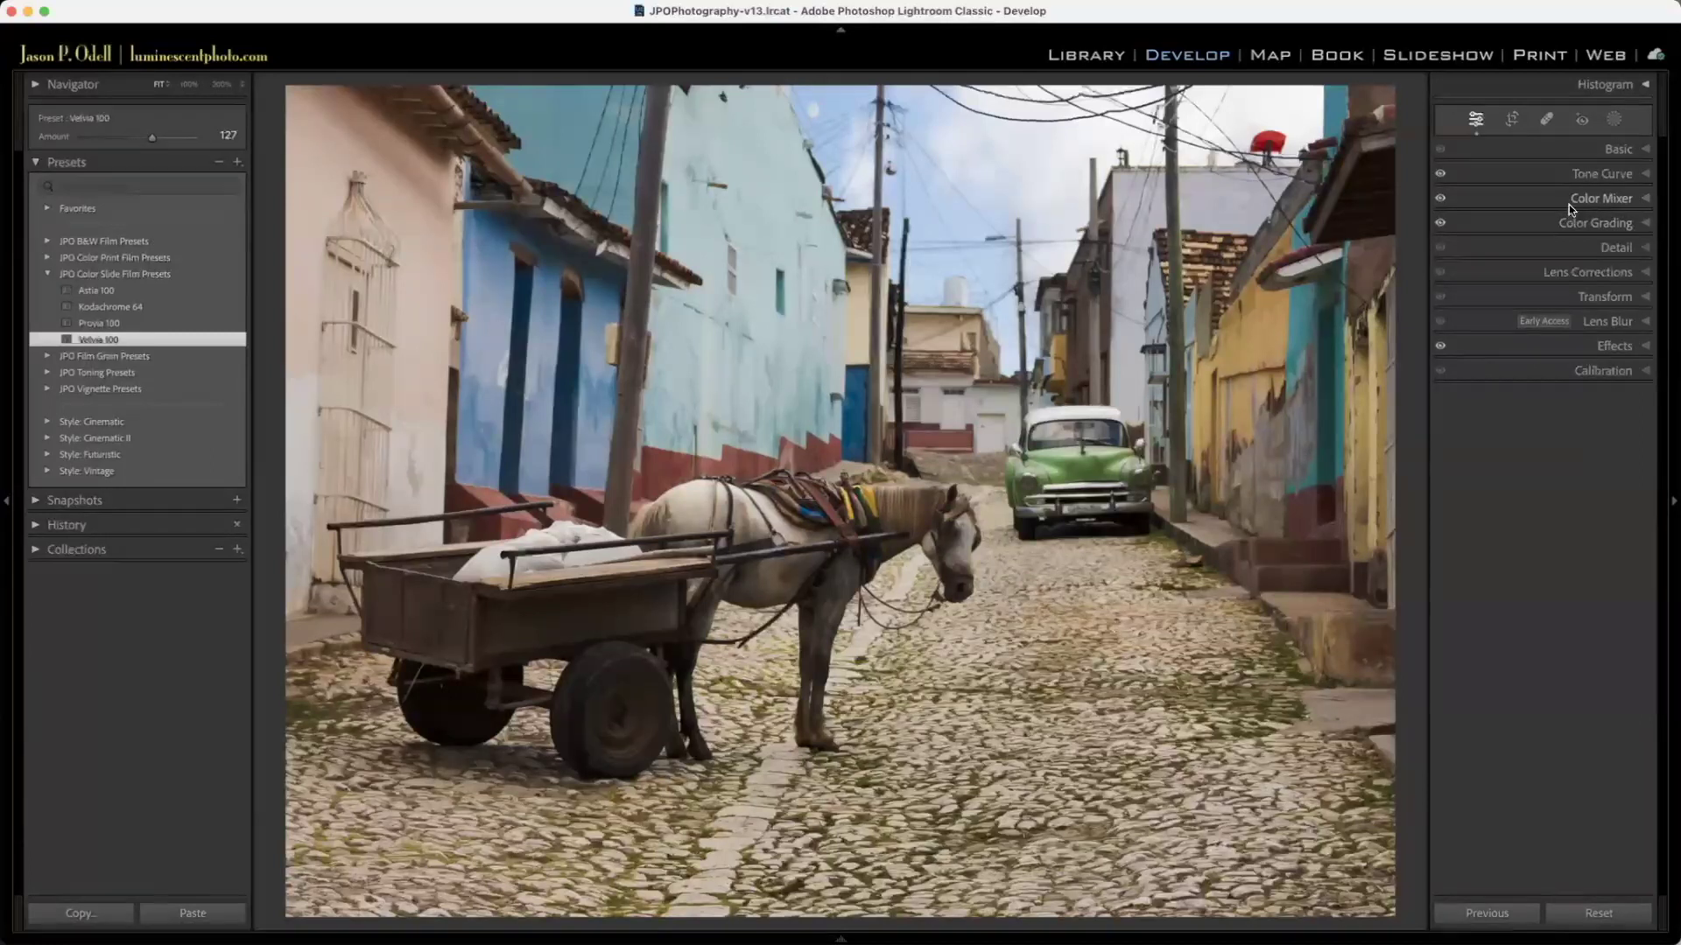
Step: Adjust the parametric tone curve, setting Lights to +14 and Darks to -6
{"action": "left_click", "coordinate": [1580, 175]}
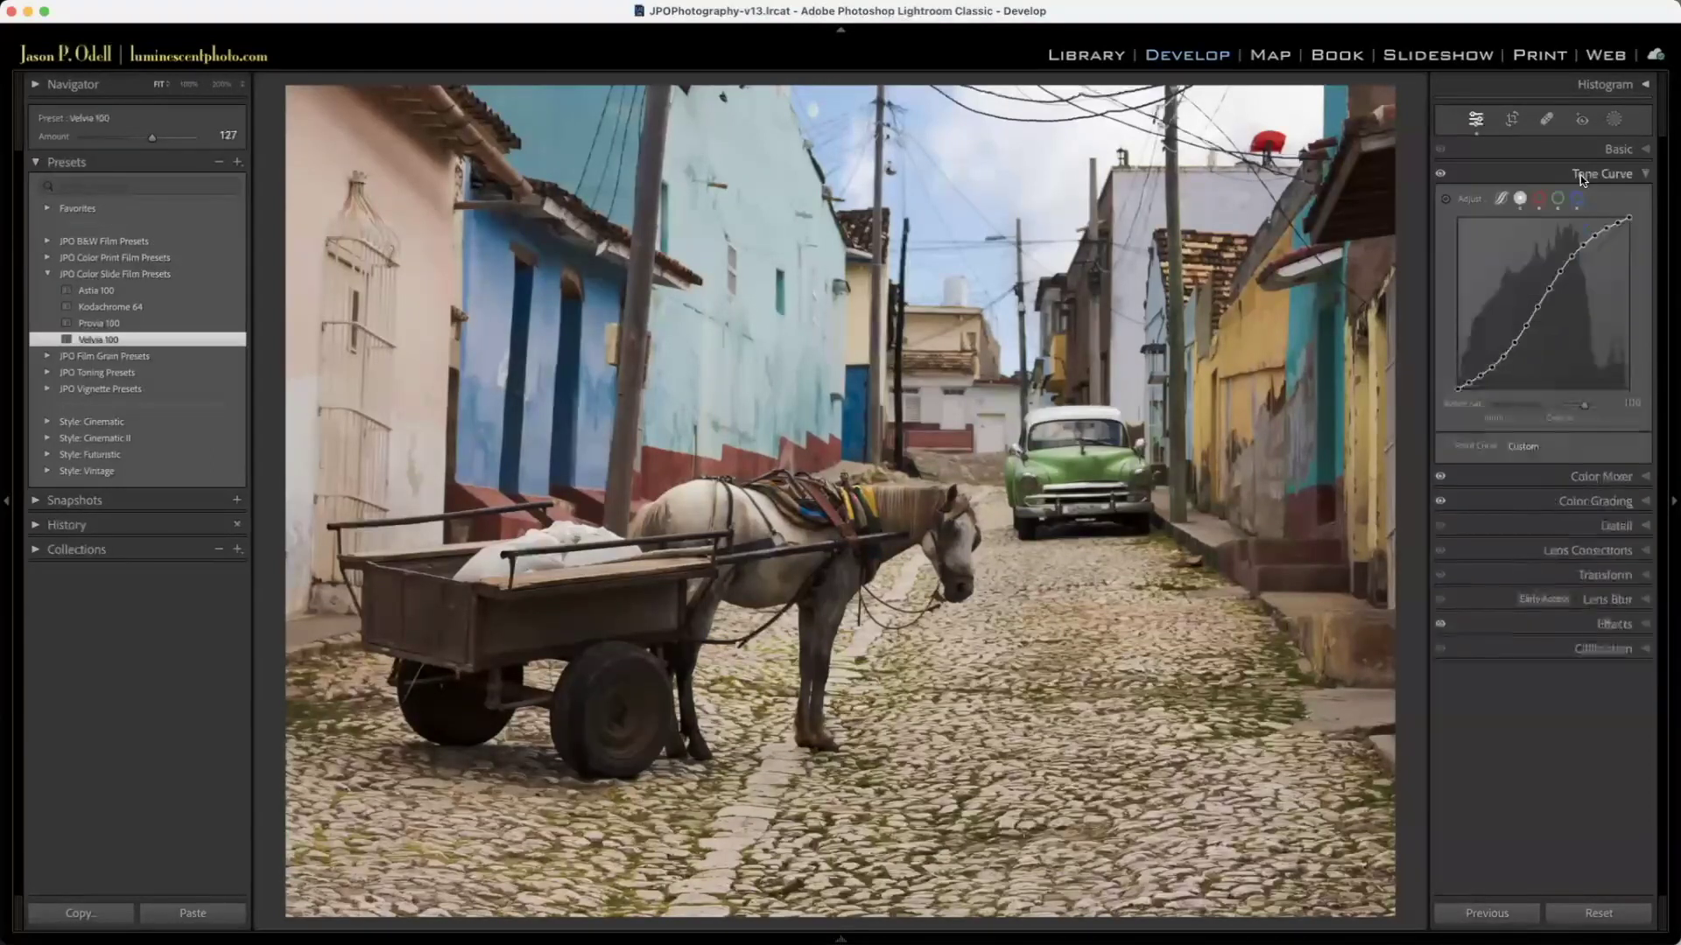
{"action": "left_click", "coordinate": [1500, 199]}
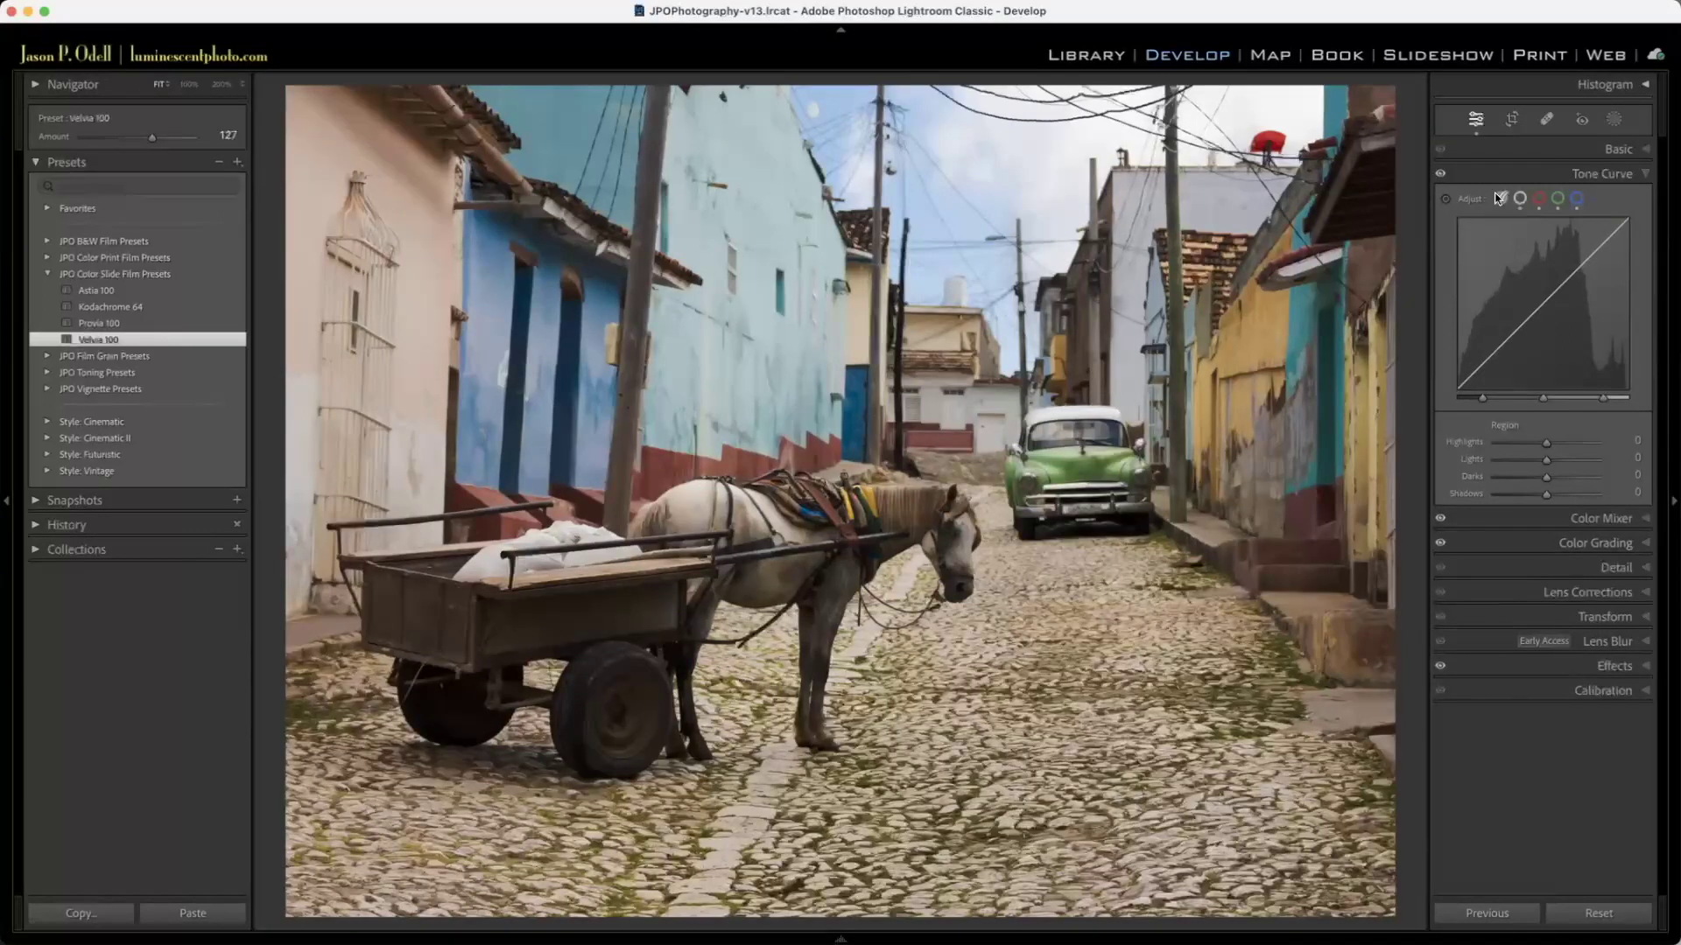
{"action": "mouse_move", "coordinate": [1505, 325]}
{"action": "left_mouse_down"}
{"action": "mouse_move", "coordinate": [1511, 308]}
{"action": "mouse_move", "coordinate": [1516, 341]}
{"action": "left_mouse_up"}
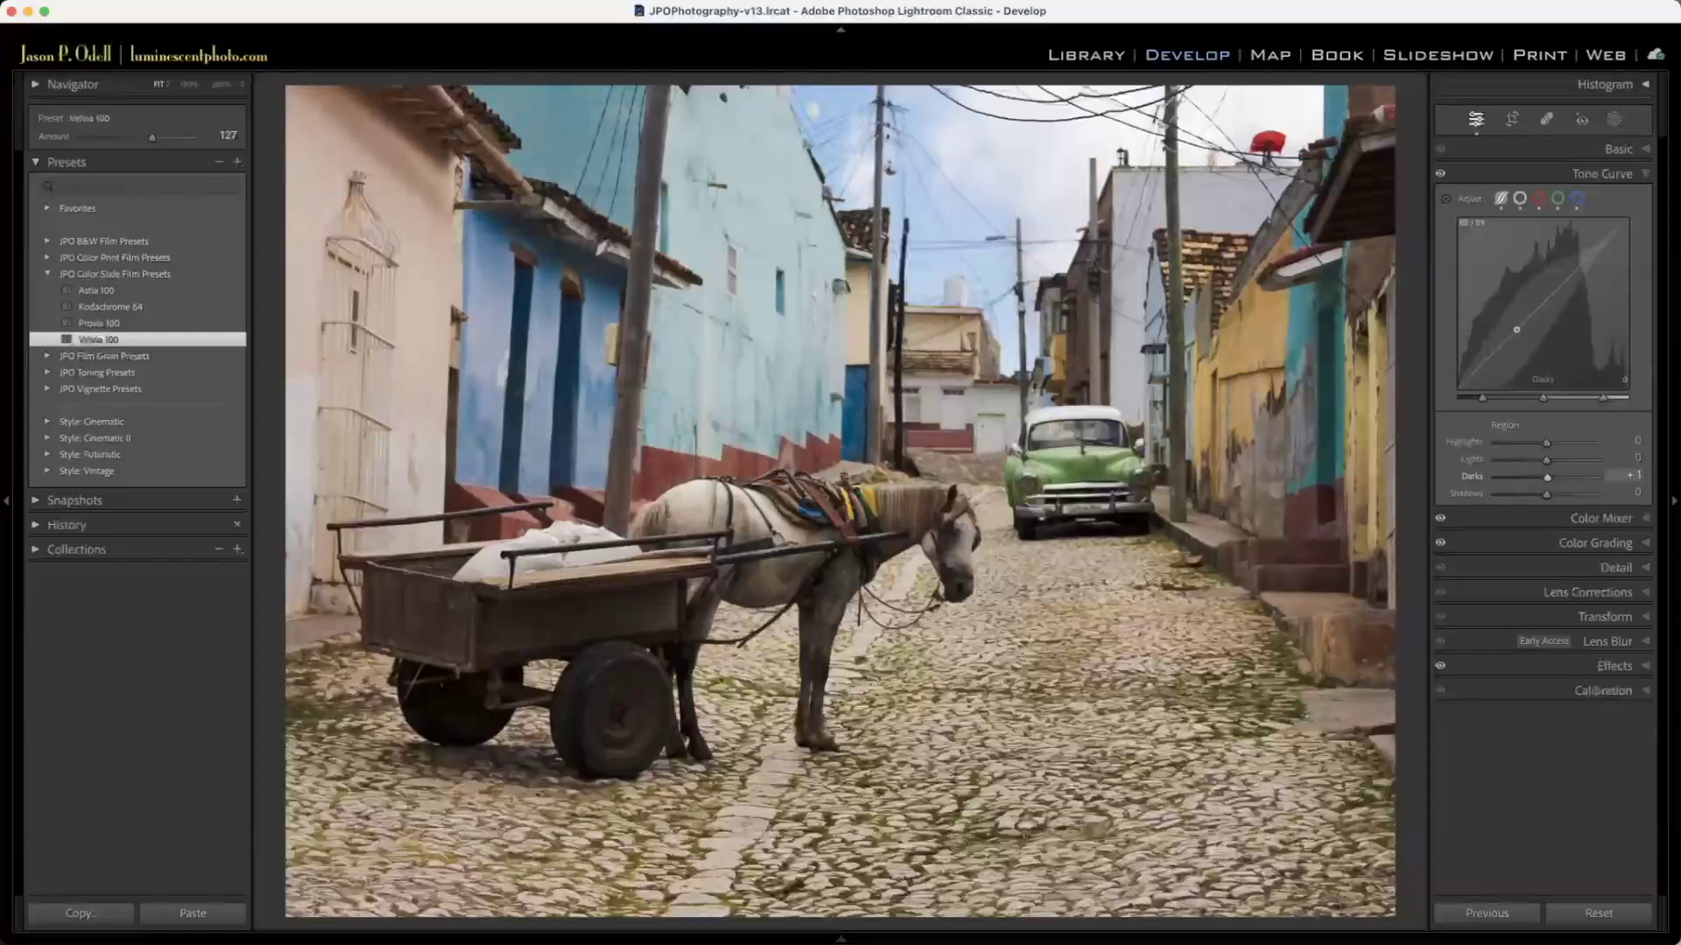
{"action": "left_click_drag", "start_coordinate": [1555, 283], "coordinate": [1555, 271]}
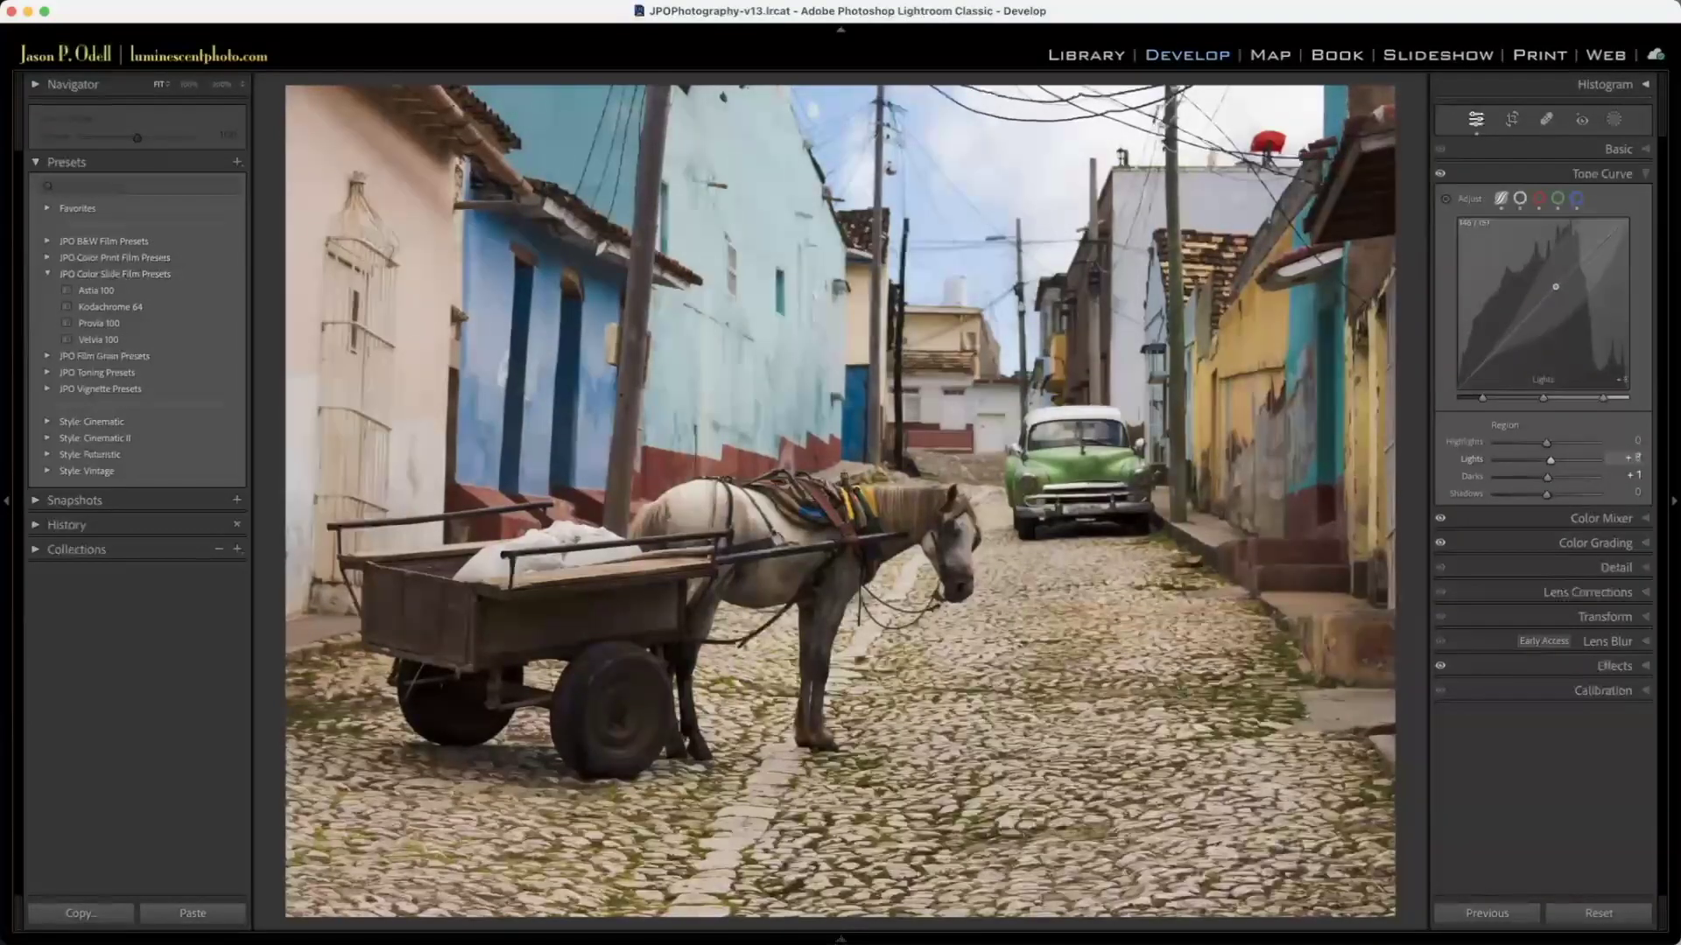
{"action": "left_click_drag", "start_coordinate": [1513, 340], "coordinate": [1495, 354]}
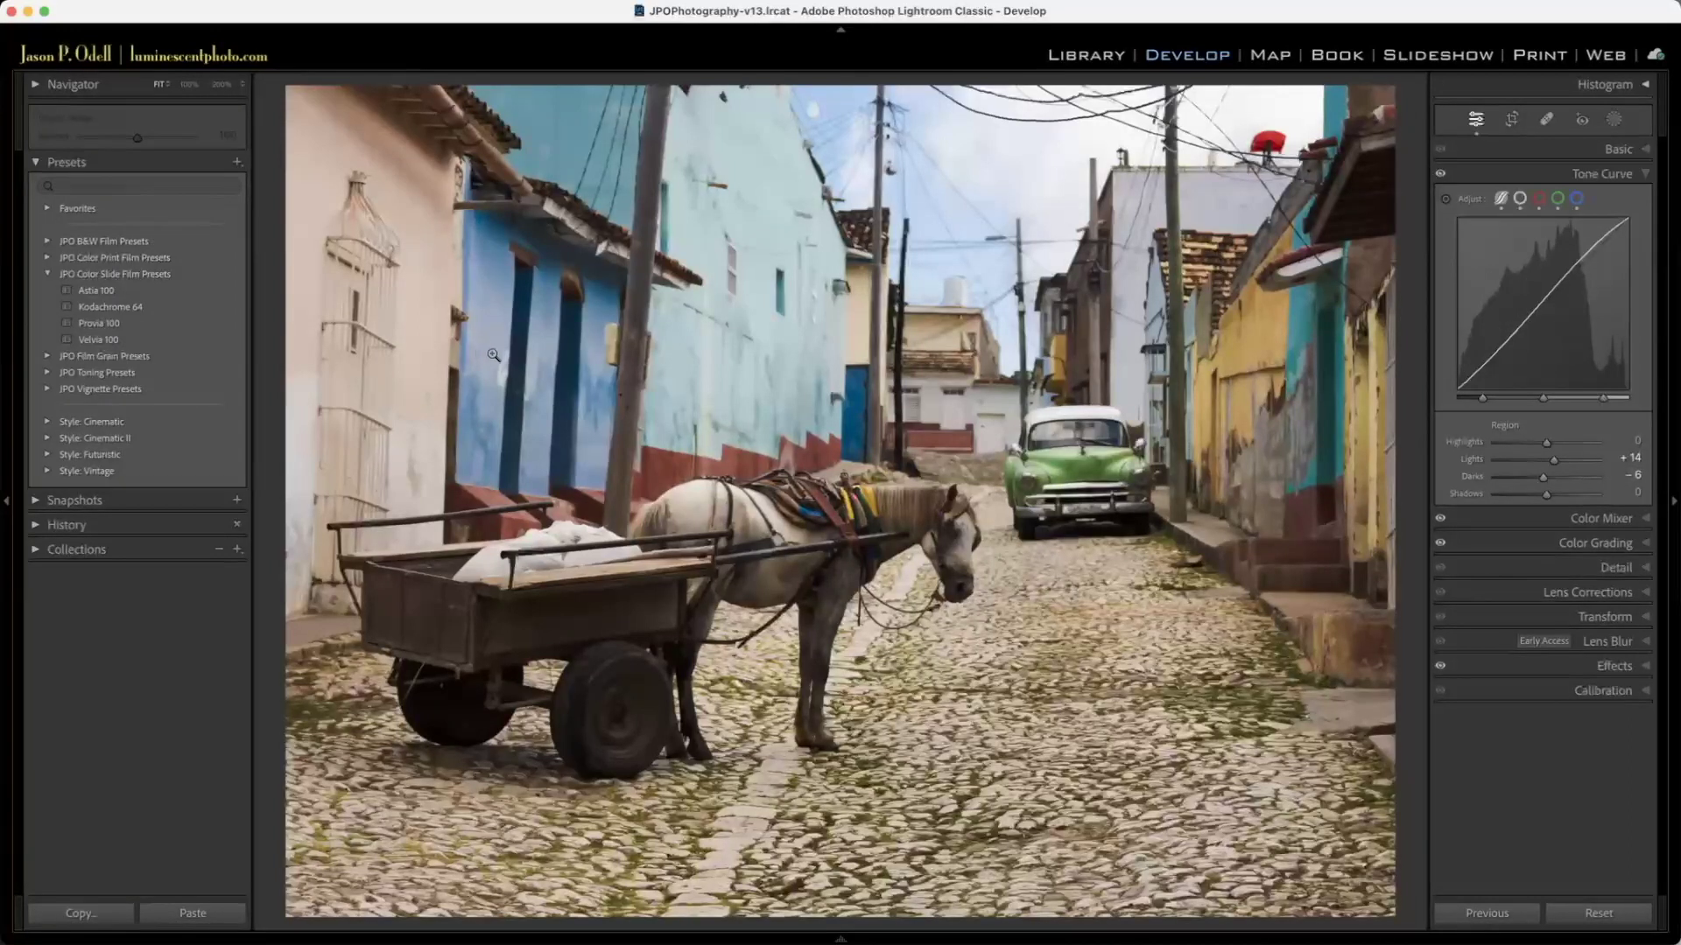
Step: Examine the grain settings in the photo's effects
{"action": "left_click", "coordinate": [1610, 667]}
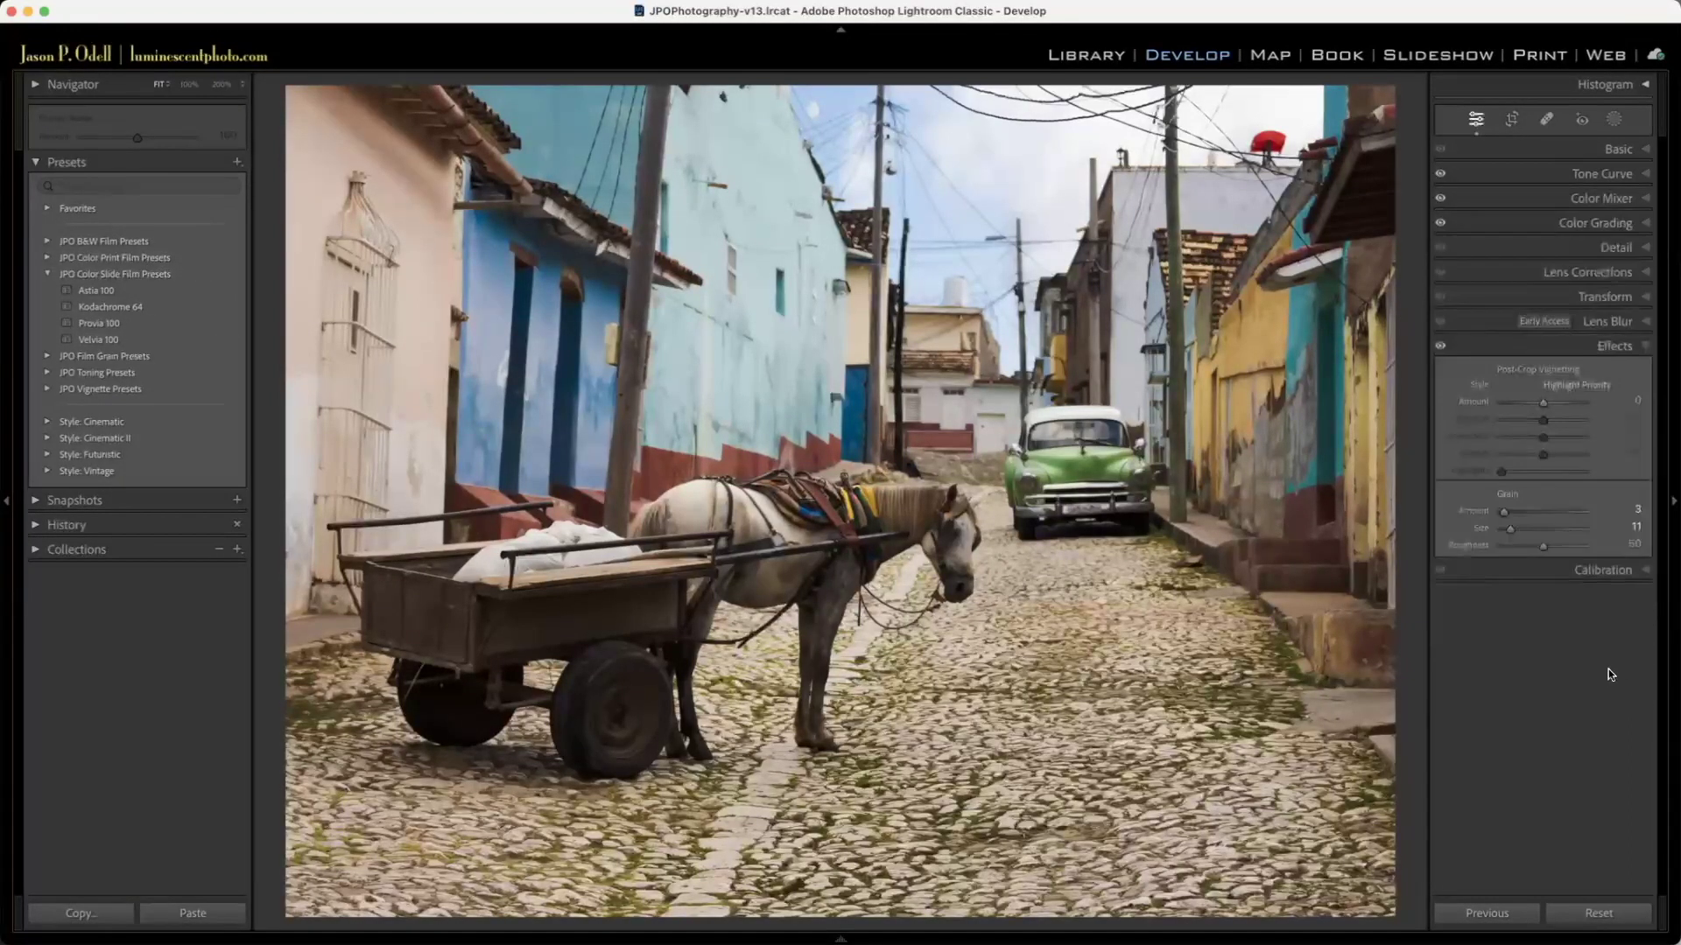
{"action": "left_click", "coordinate": [1624, 350]}
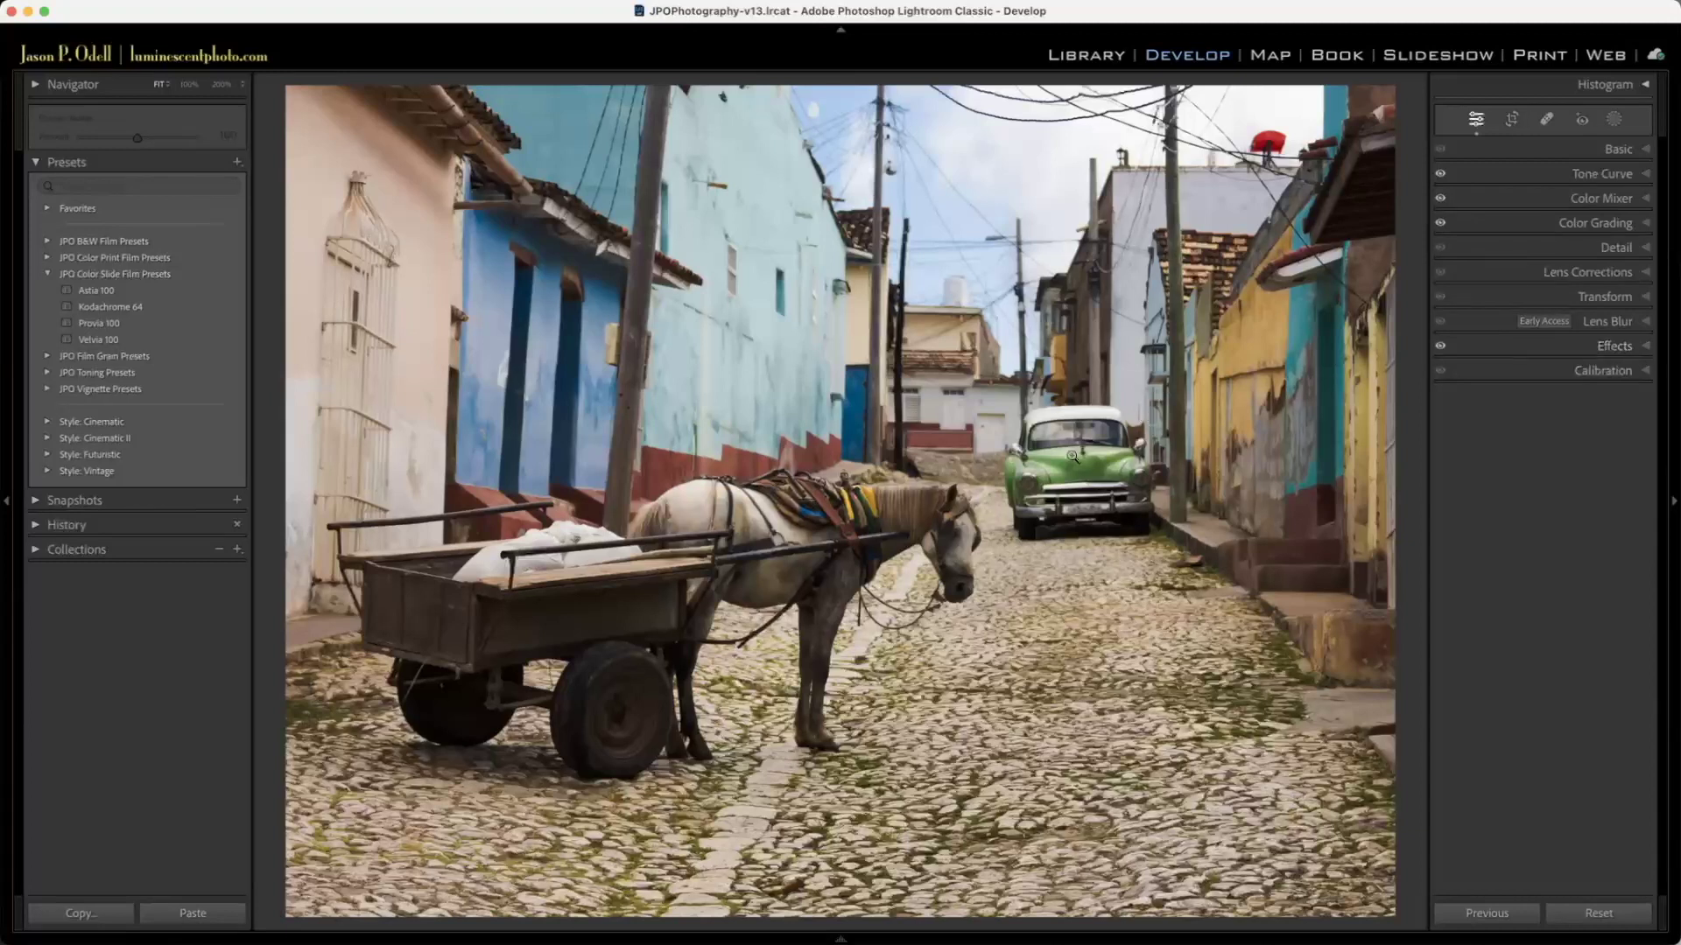
Step: Compare the film grain presets 06 Heavy, 07 Extra Heavy, 03 Medium and 04 Large (Rough) at 100% zoom, then apply 00 Grain Off
{"action": "left_click", "coordinate": [45, 356]}
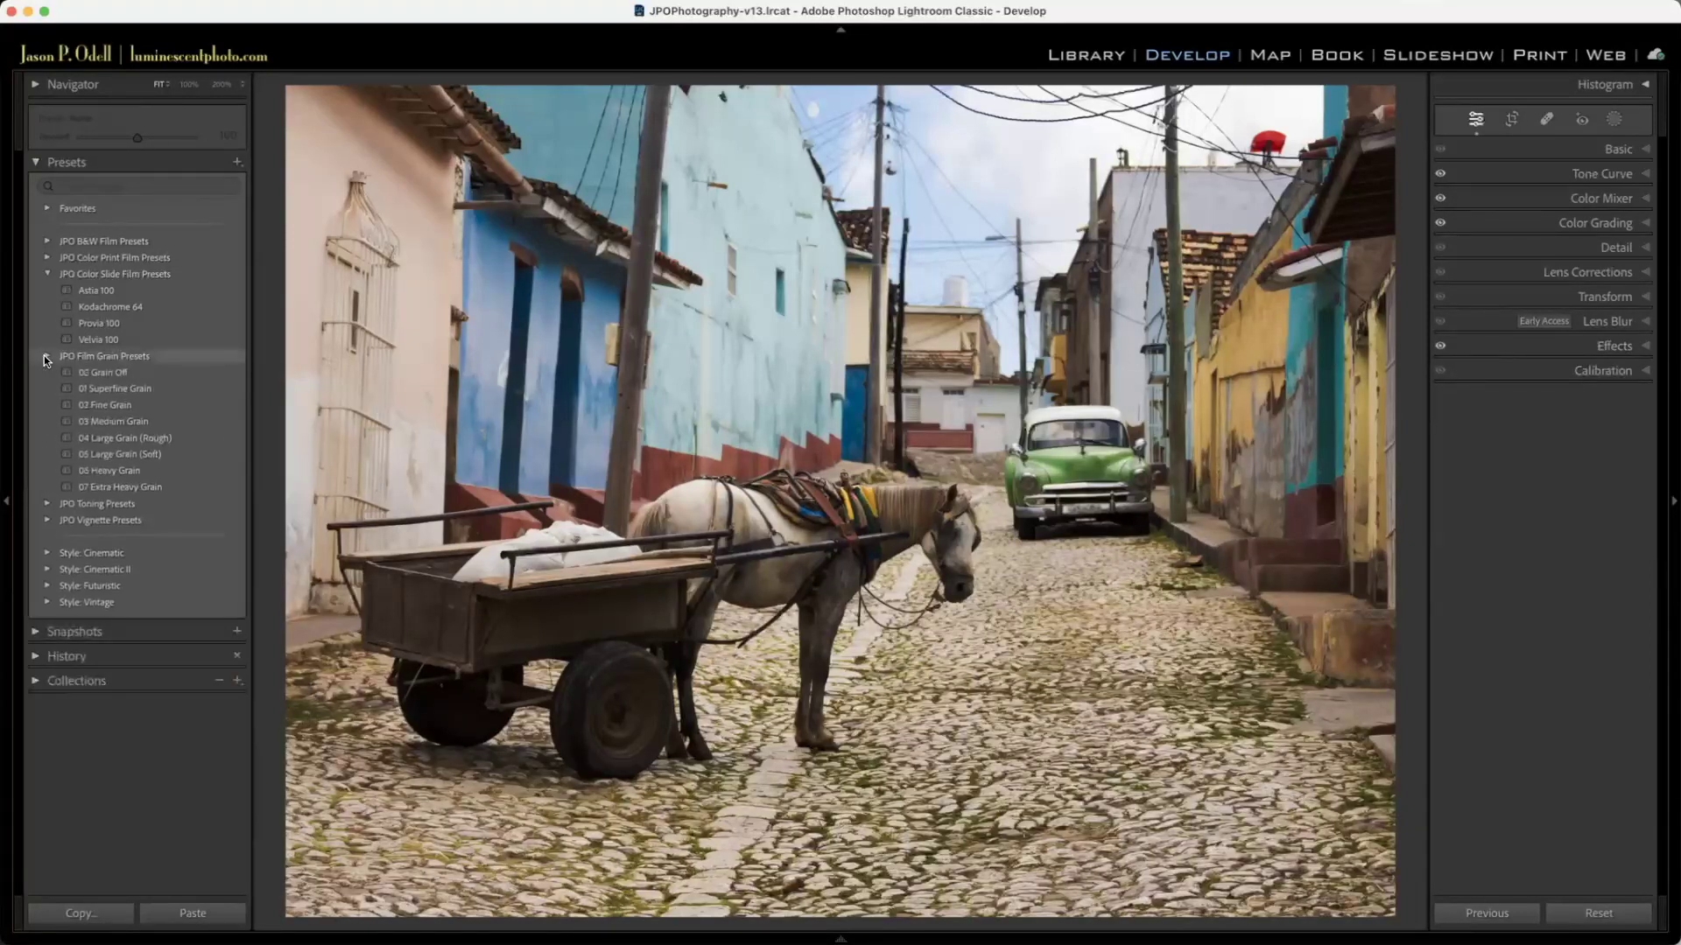
{"action": "left_click", "coordinate": [107, 470]}
{"action": "left_click", "coordinate": [814, 321]}
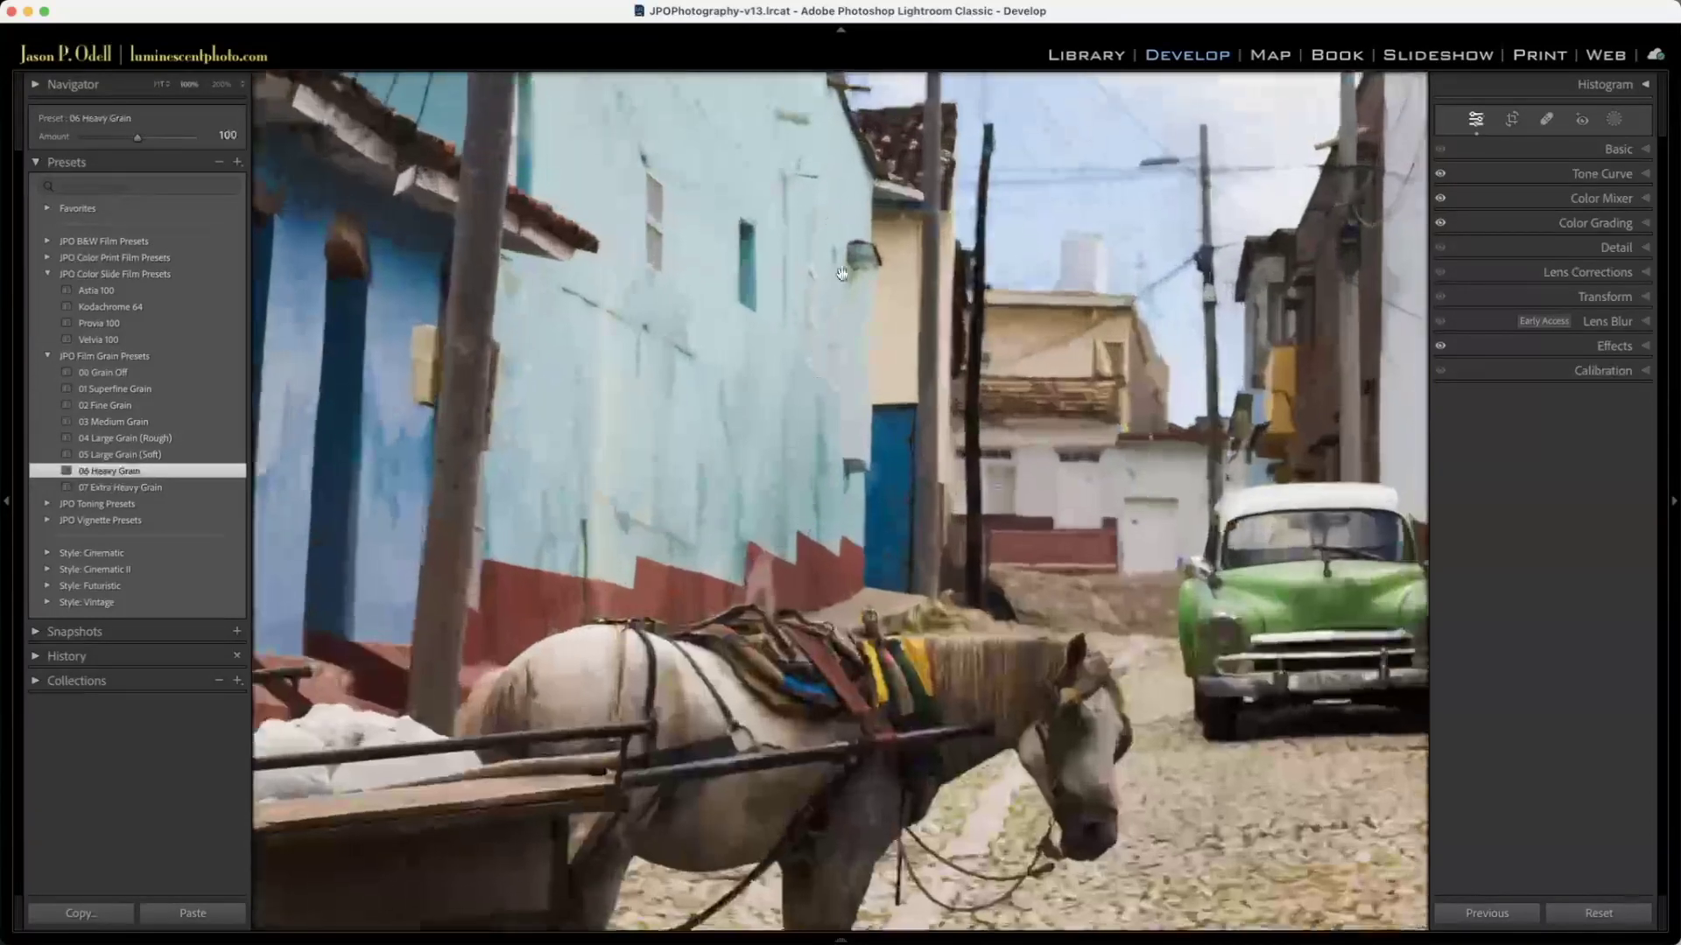
{"action": "left_click", "coordinate": [150, 486]}
{"action": "left_click", "coordinate": [135, 424]}
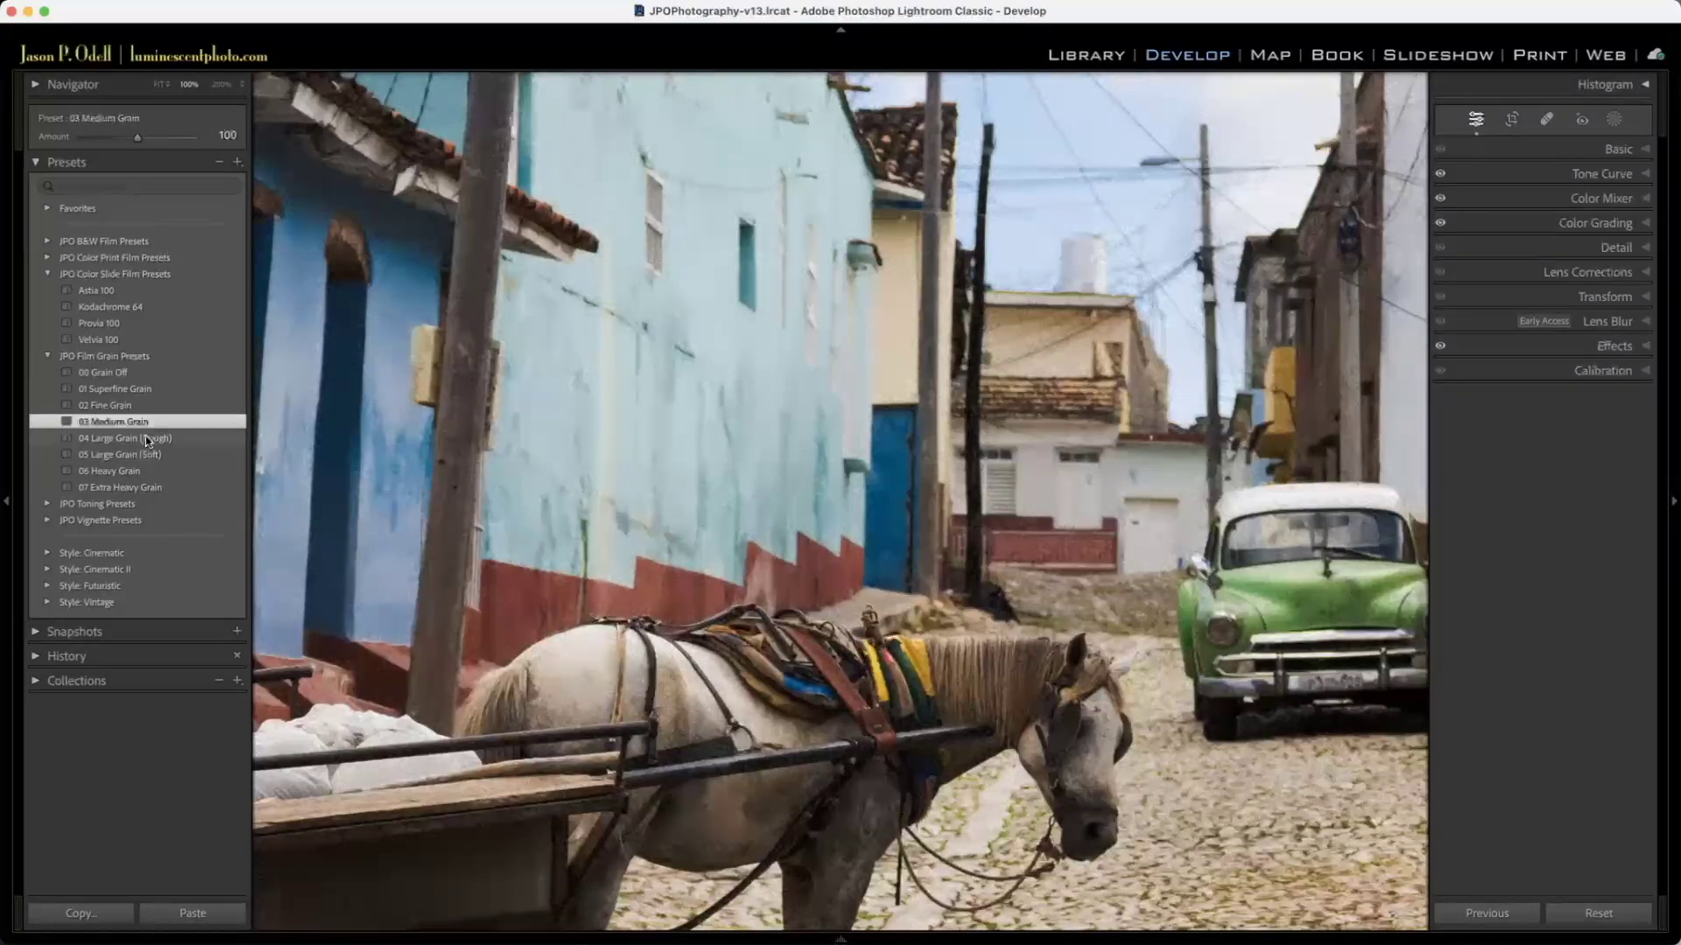
{"action": "left_click", "coordinate": [145, 437]}
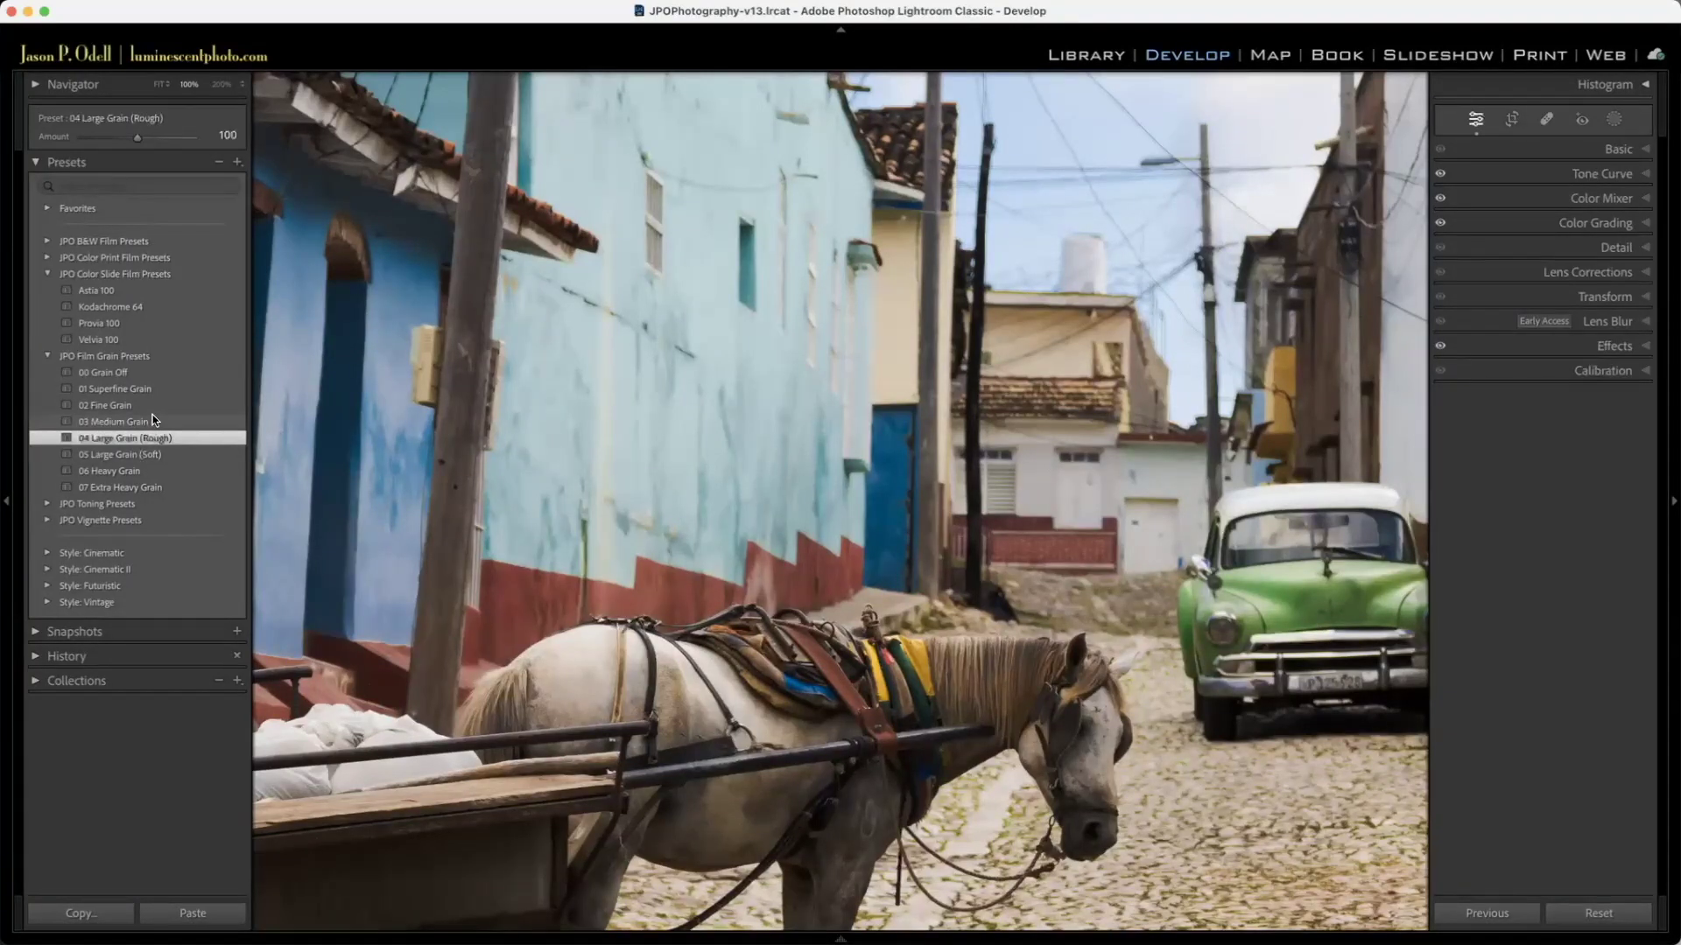
{"action": "left_click", "coordinate": [111, 377]}
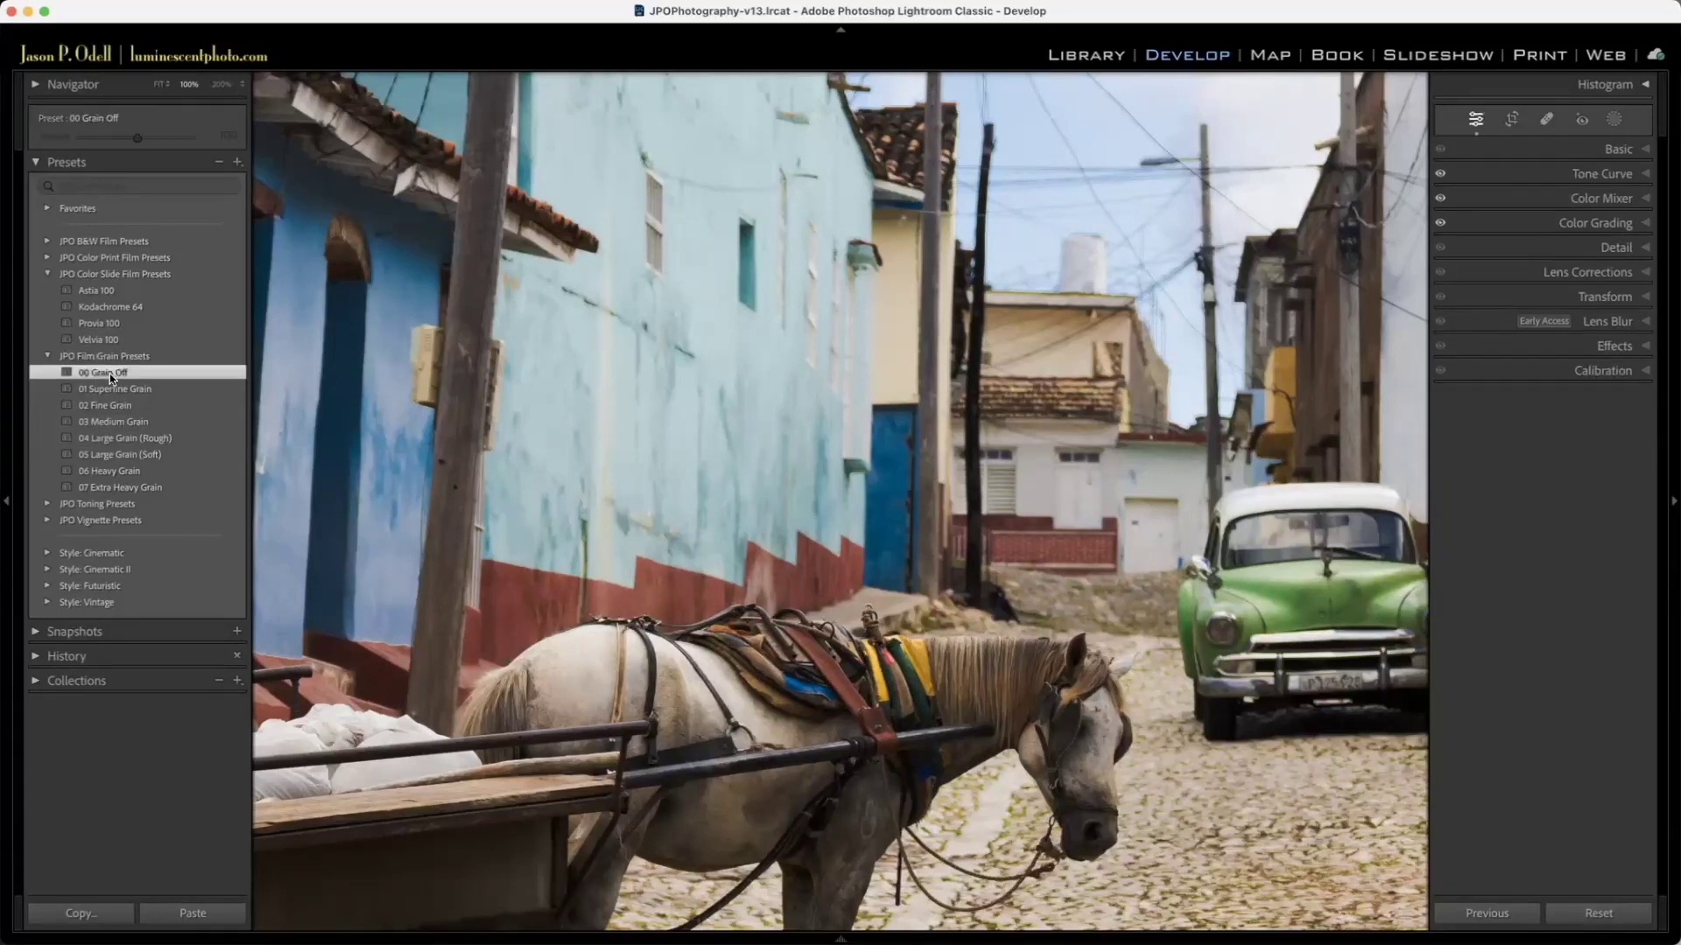
{"action": "left_click", "coordinate": [350, 391]}
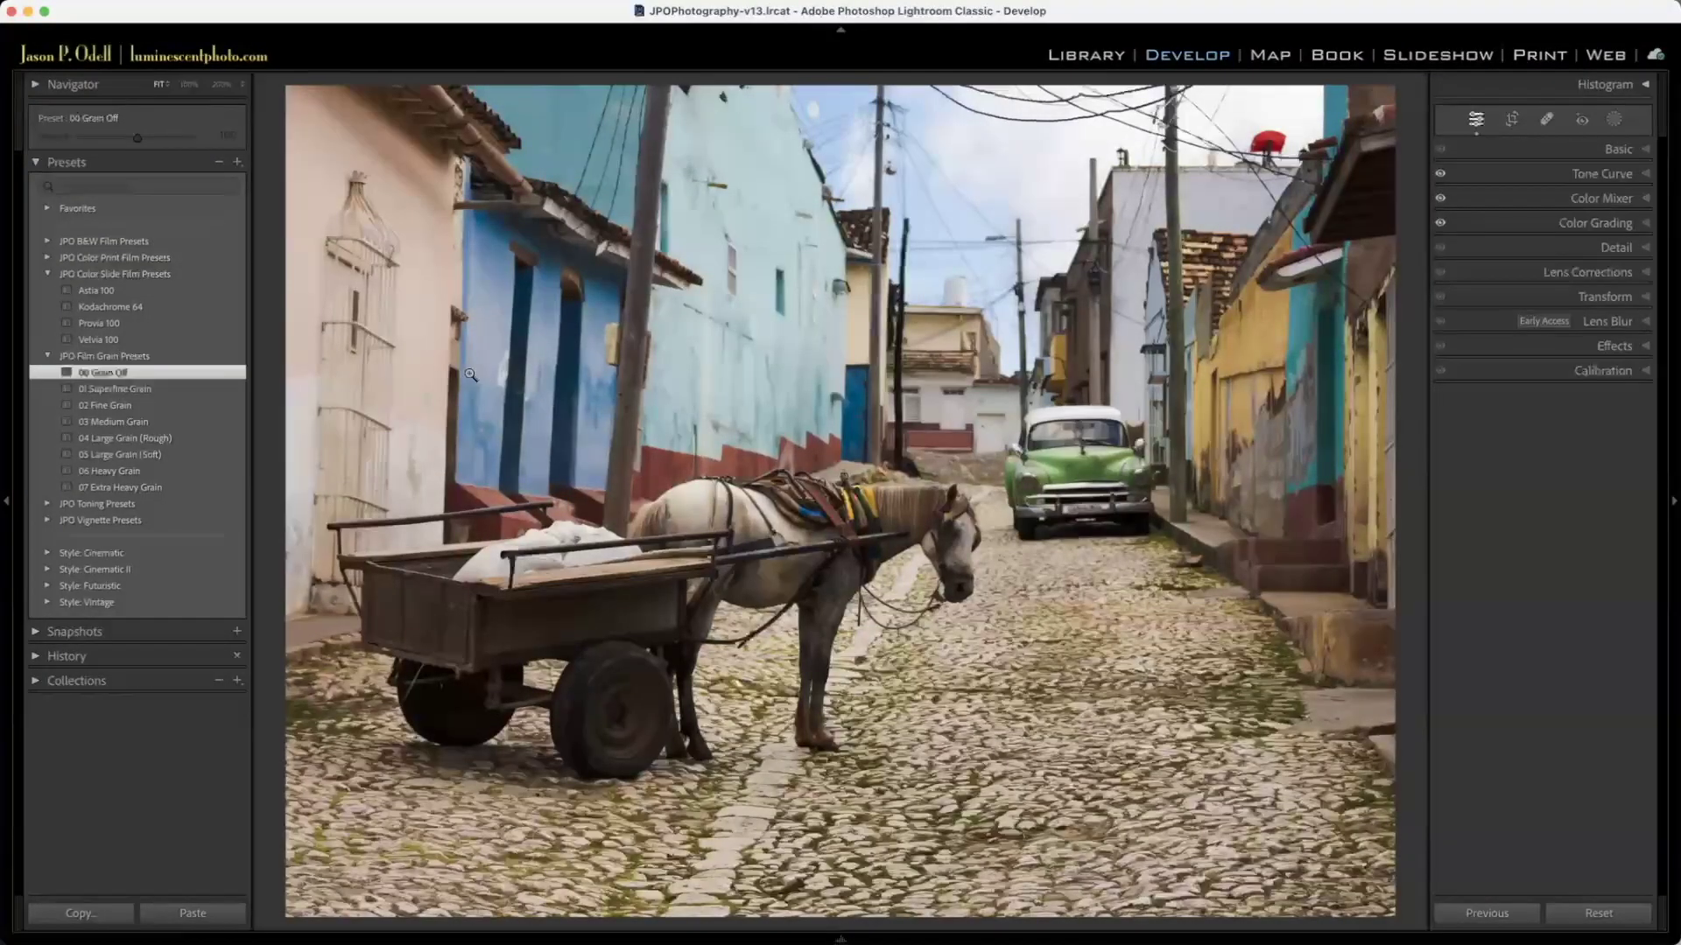
Step: Open the photo of the Phillips 66 storefront for developing and list the JPO Color Print Film presets instead of the slide film ones
{"action": "key", "text": "g"}
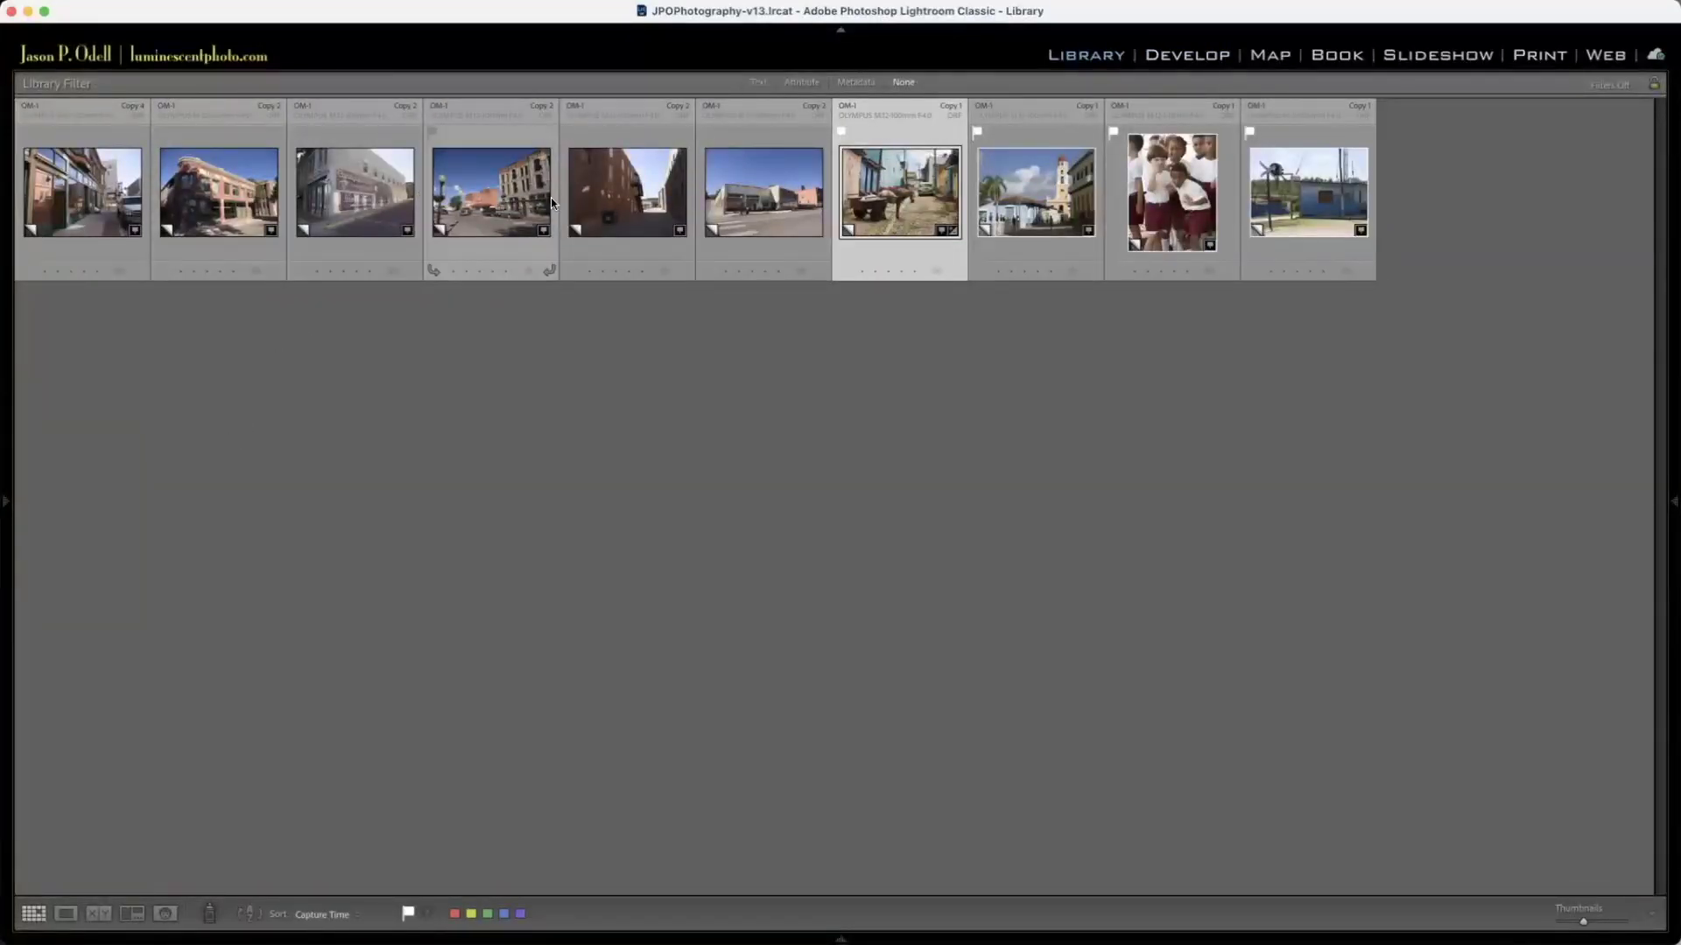
{"action": "left_click", "coordinate": [738, 200]}
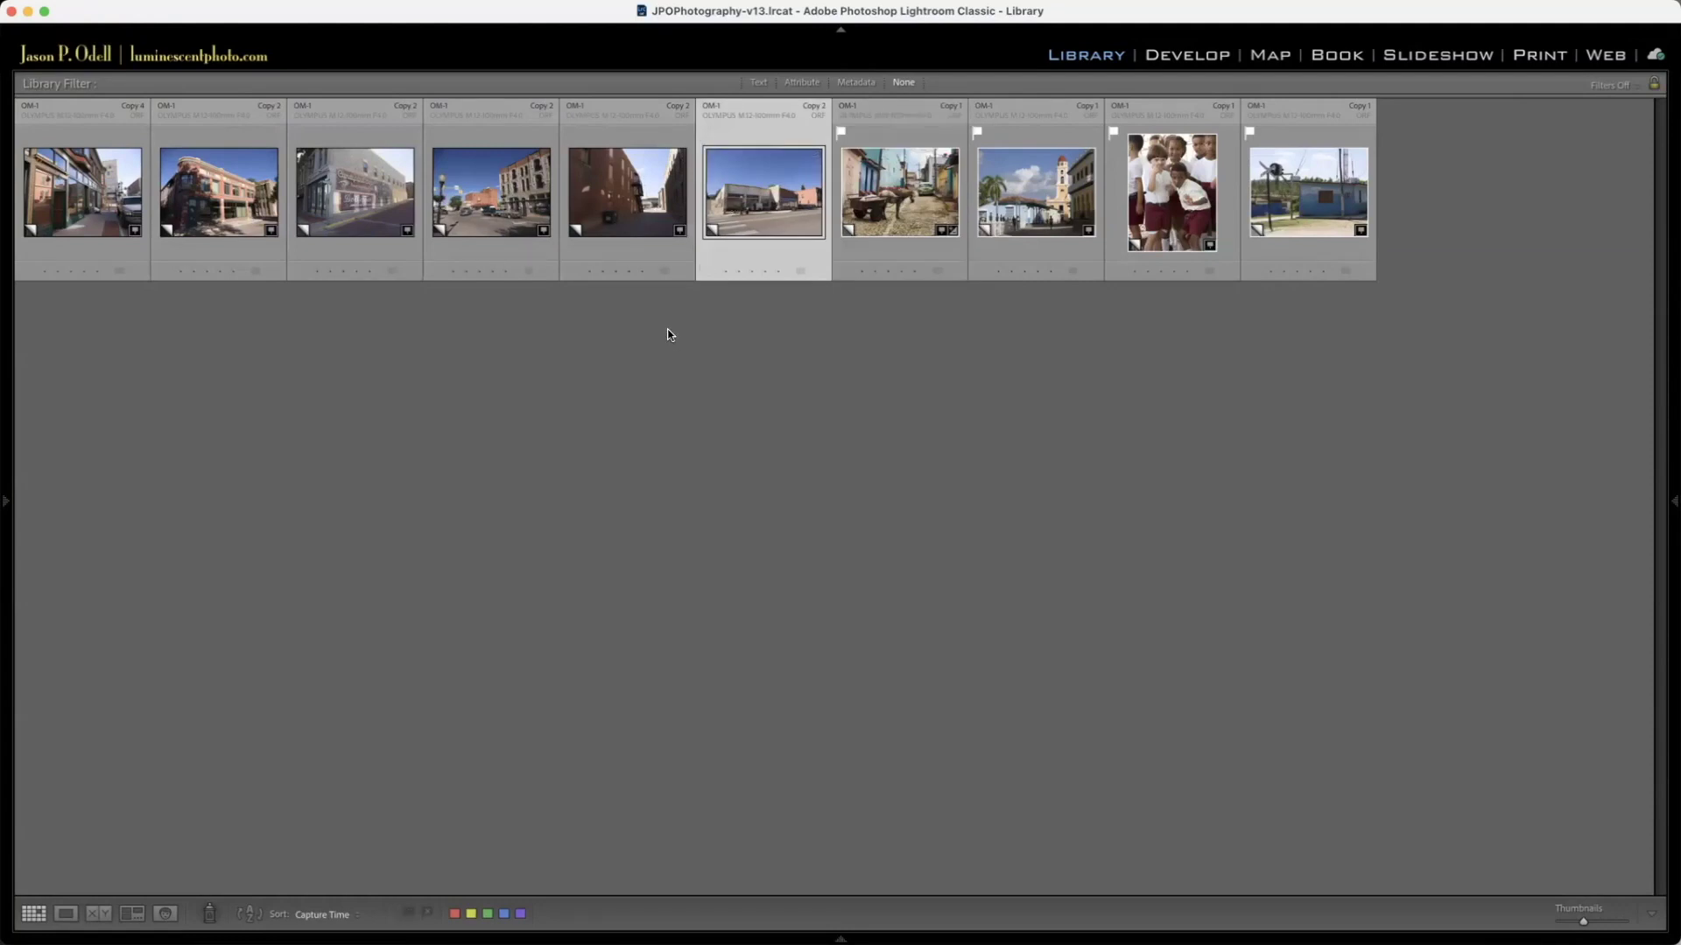
{"action": "key", "text": "d"}
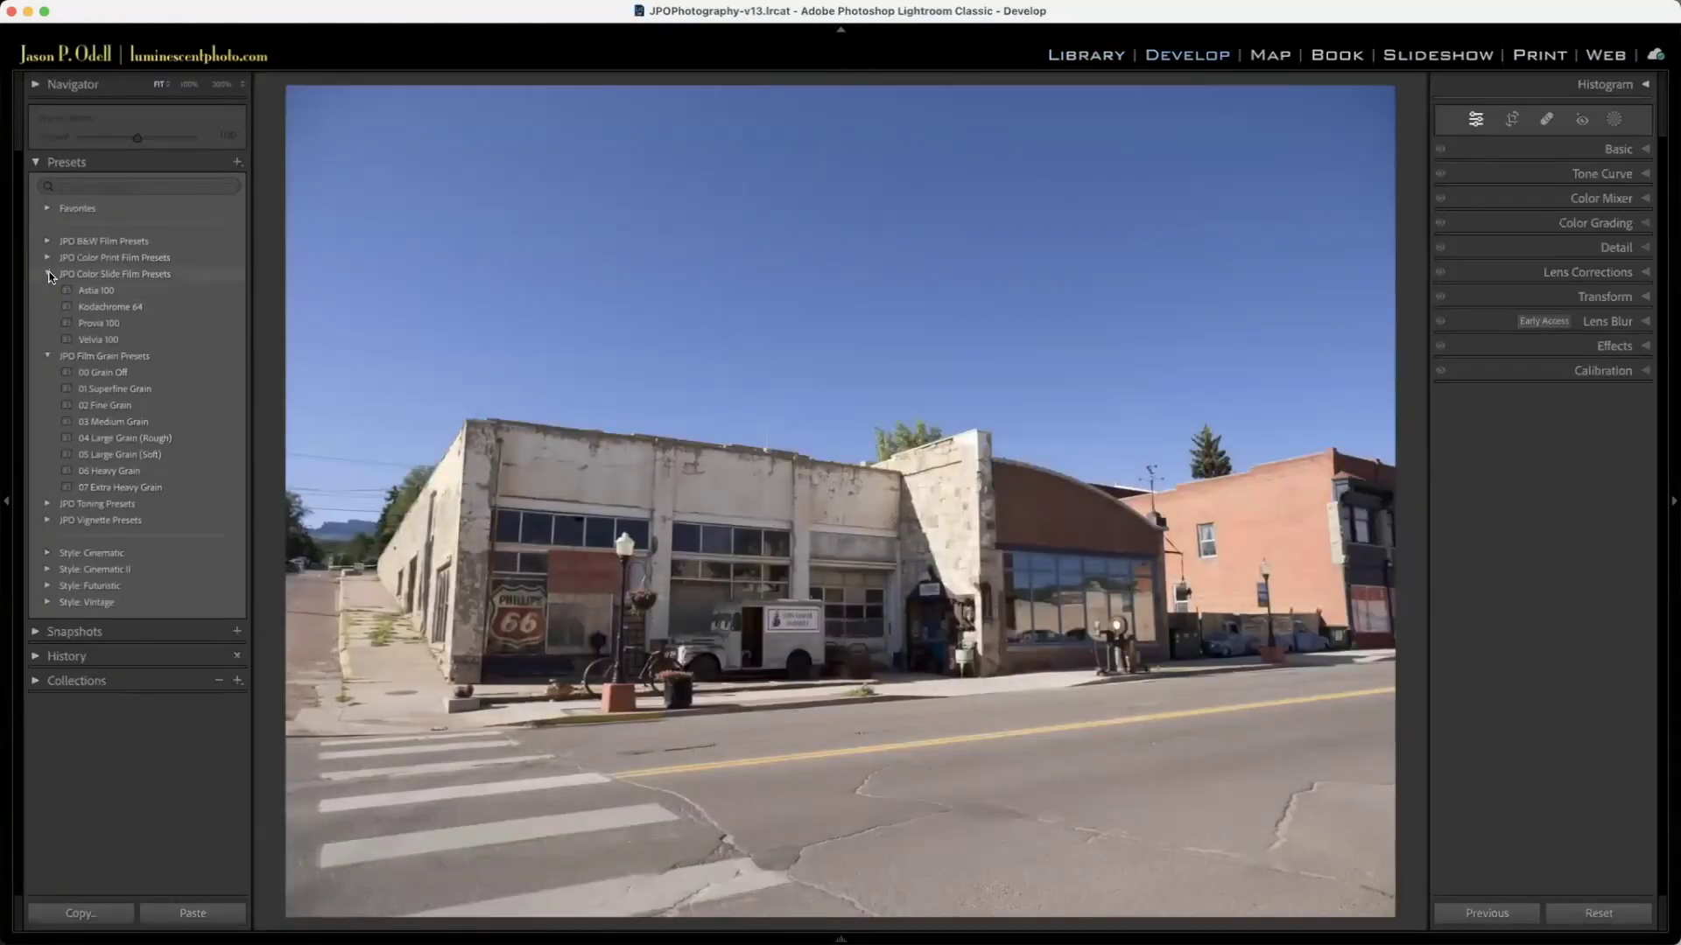
{"action": "left_click", "coordinate": [49, 275]}
{"action": "left_click", "coordinate": [47, 259]}
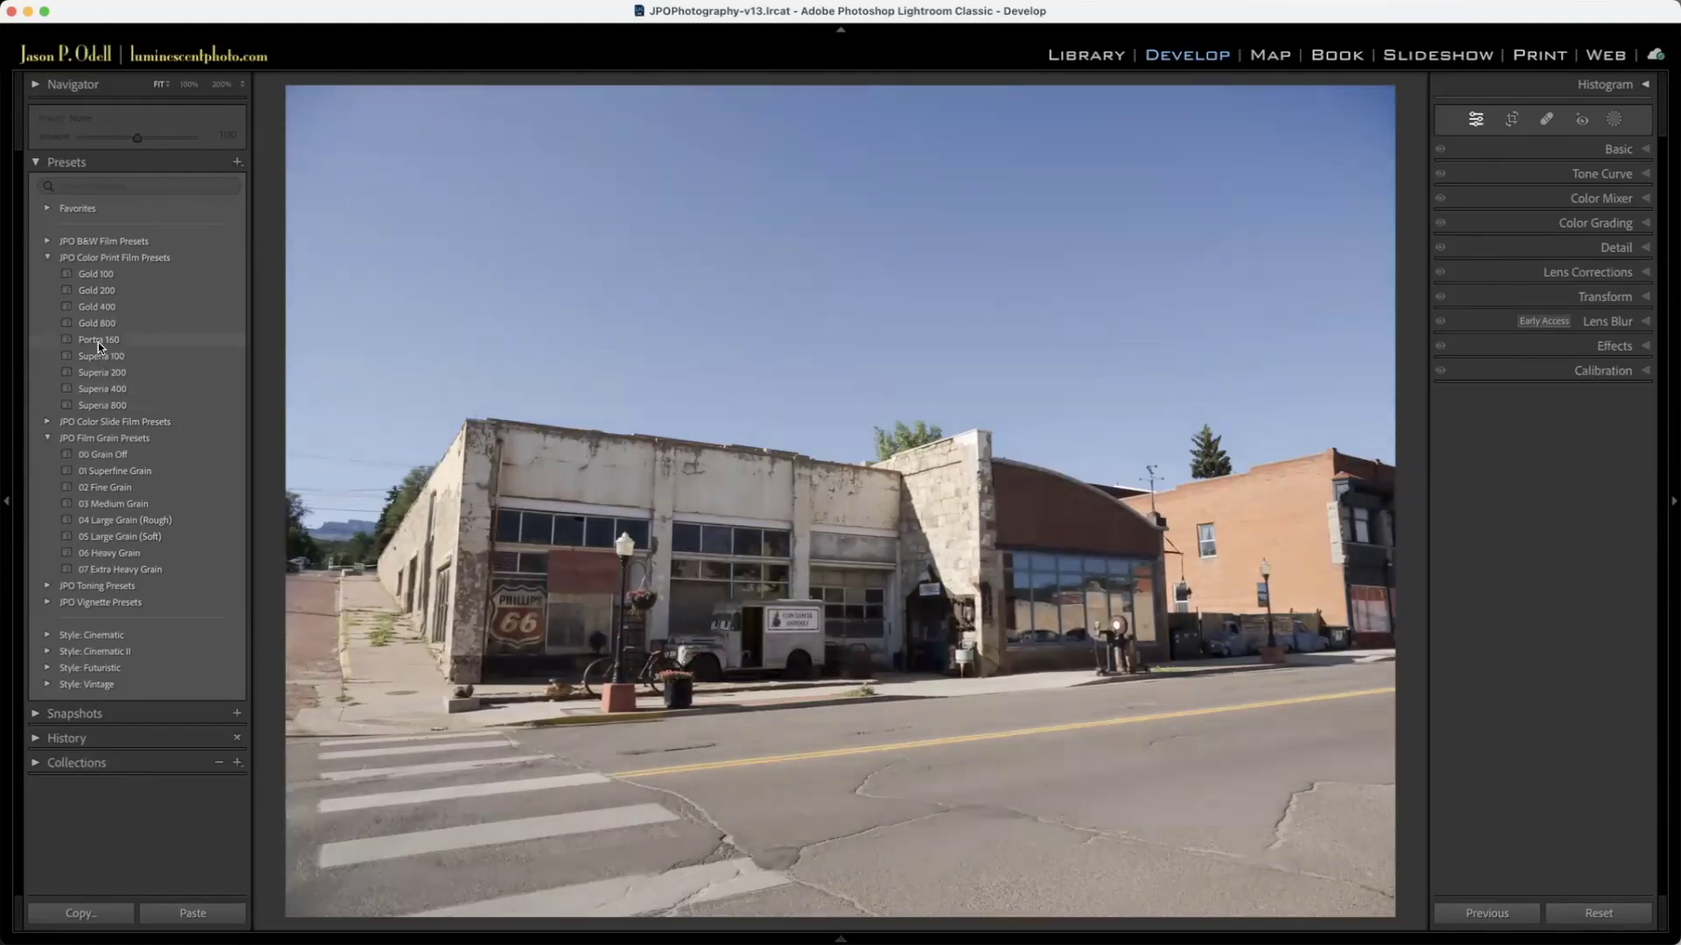
Step: Apply the Superia 400 preset, view the photo at 100% and set the preset amount to 150
{"action": "left_click", "coordinate": [113, 389]}
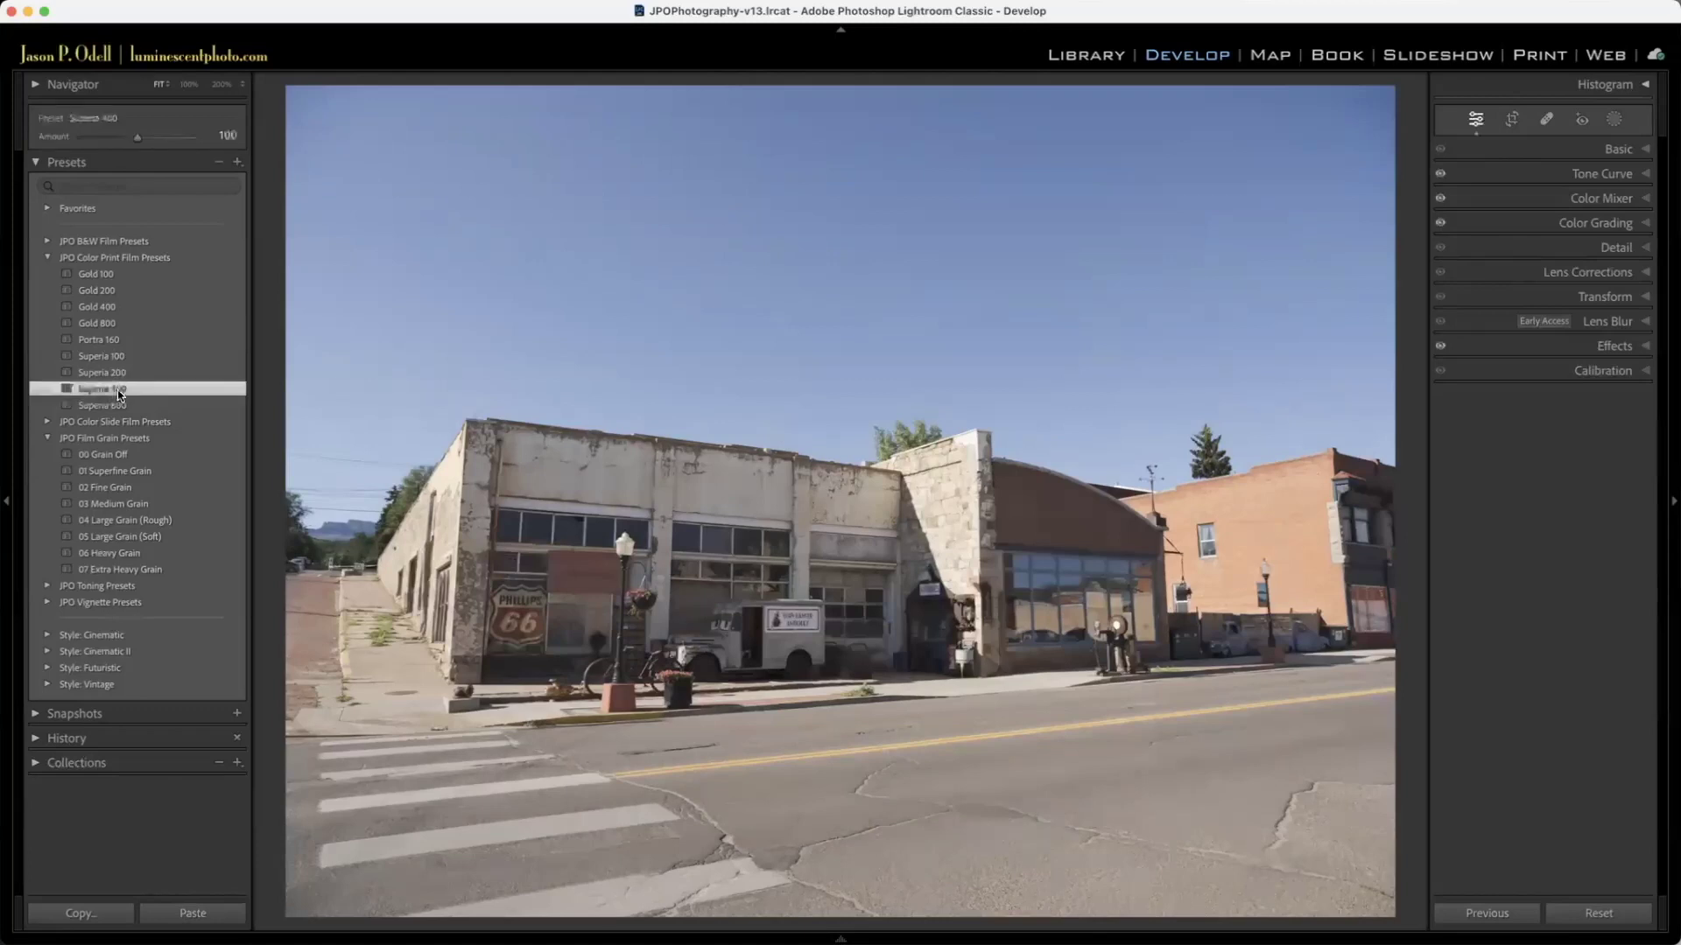
{"action": "left_click", "coordinate": [640, 350]}
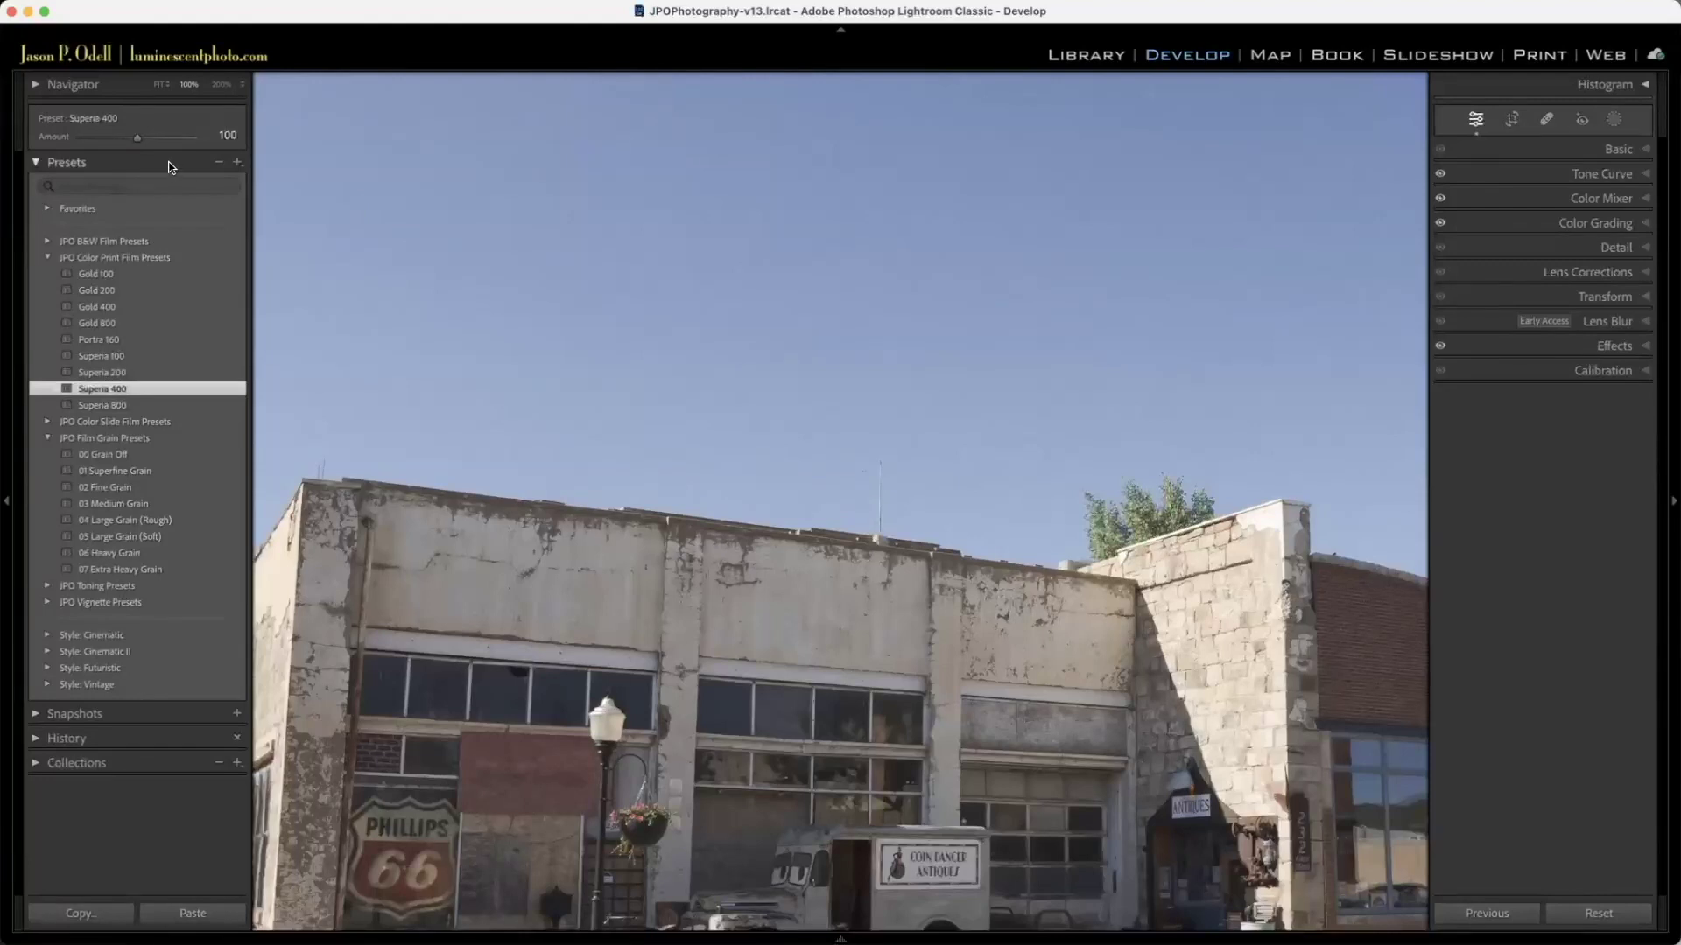
{"action": "mouse_move", "coordinate": [136, 137]}
{"action": "left_mouse_down"}
{"action": "mouse_move", "coordinate": [86, 135]}
{"action": "mouse_move", "coordinate": [184, 140]}
{"action": "mouse_move", "coordinate": [161, 142]}
{"action": "left_mouse_up"}
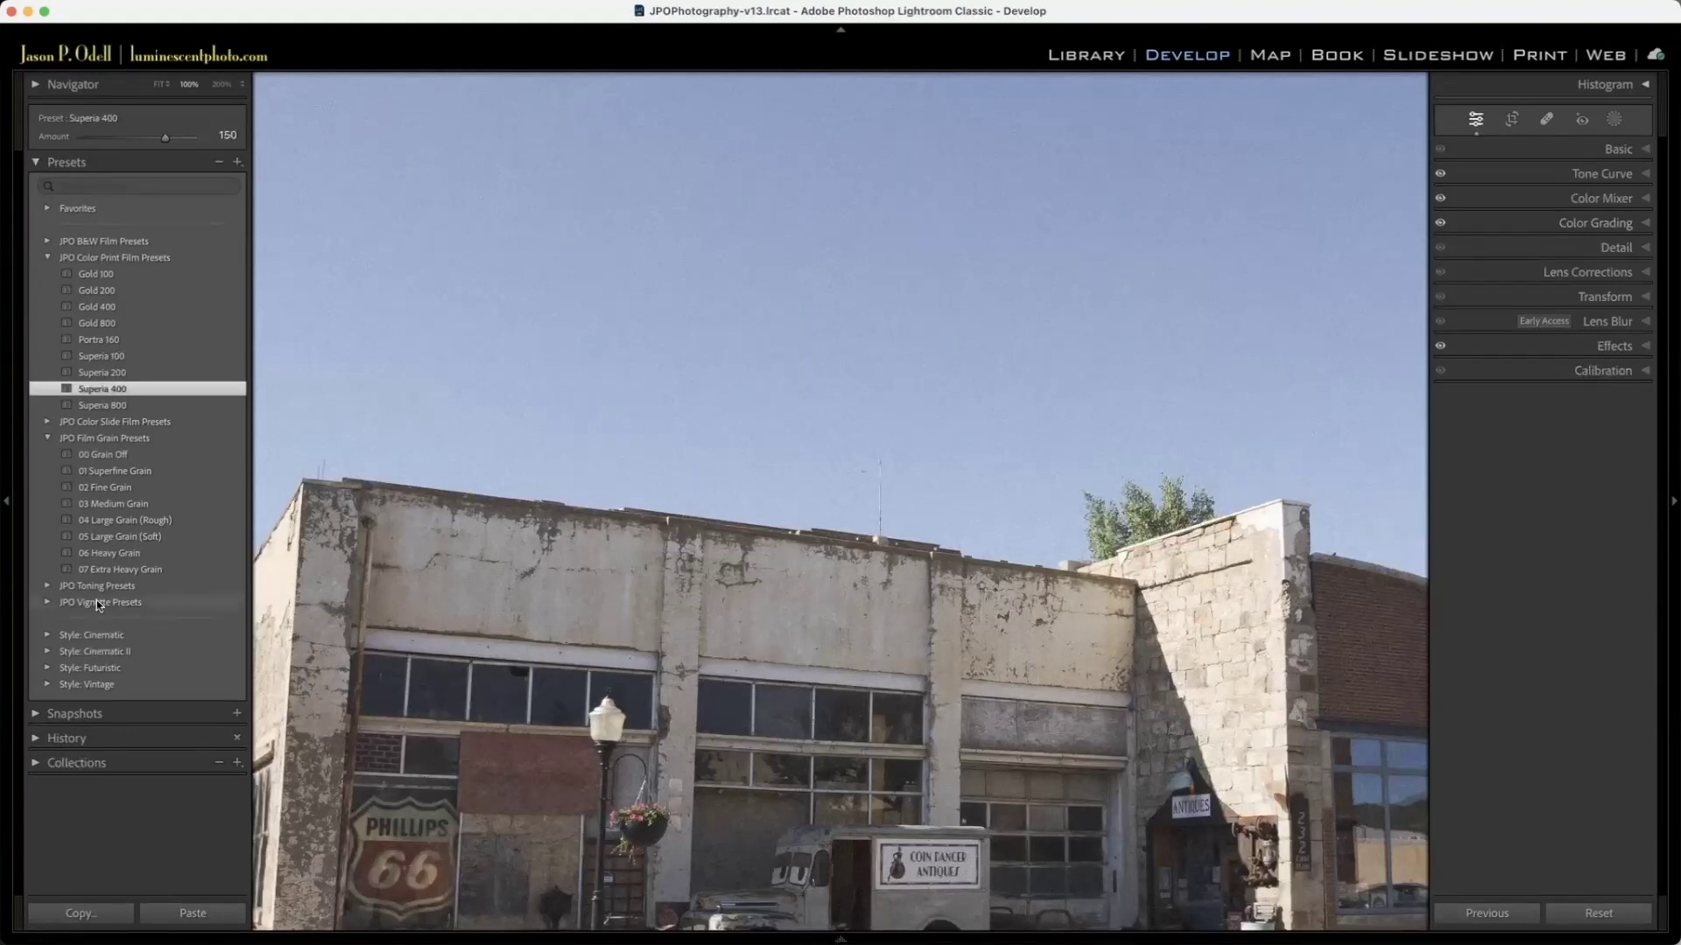
Step: Expand the JPO Vignette presets, apply 03 Medium Grain, and collapse the film grain and color print groups
{"action": "left_click", "coordinate": [47, 602]}
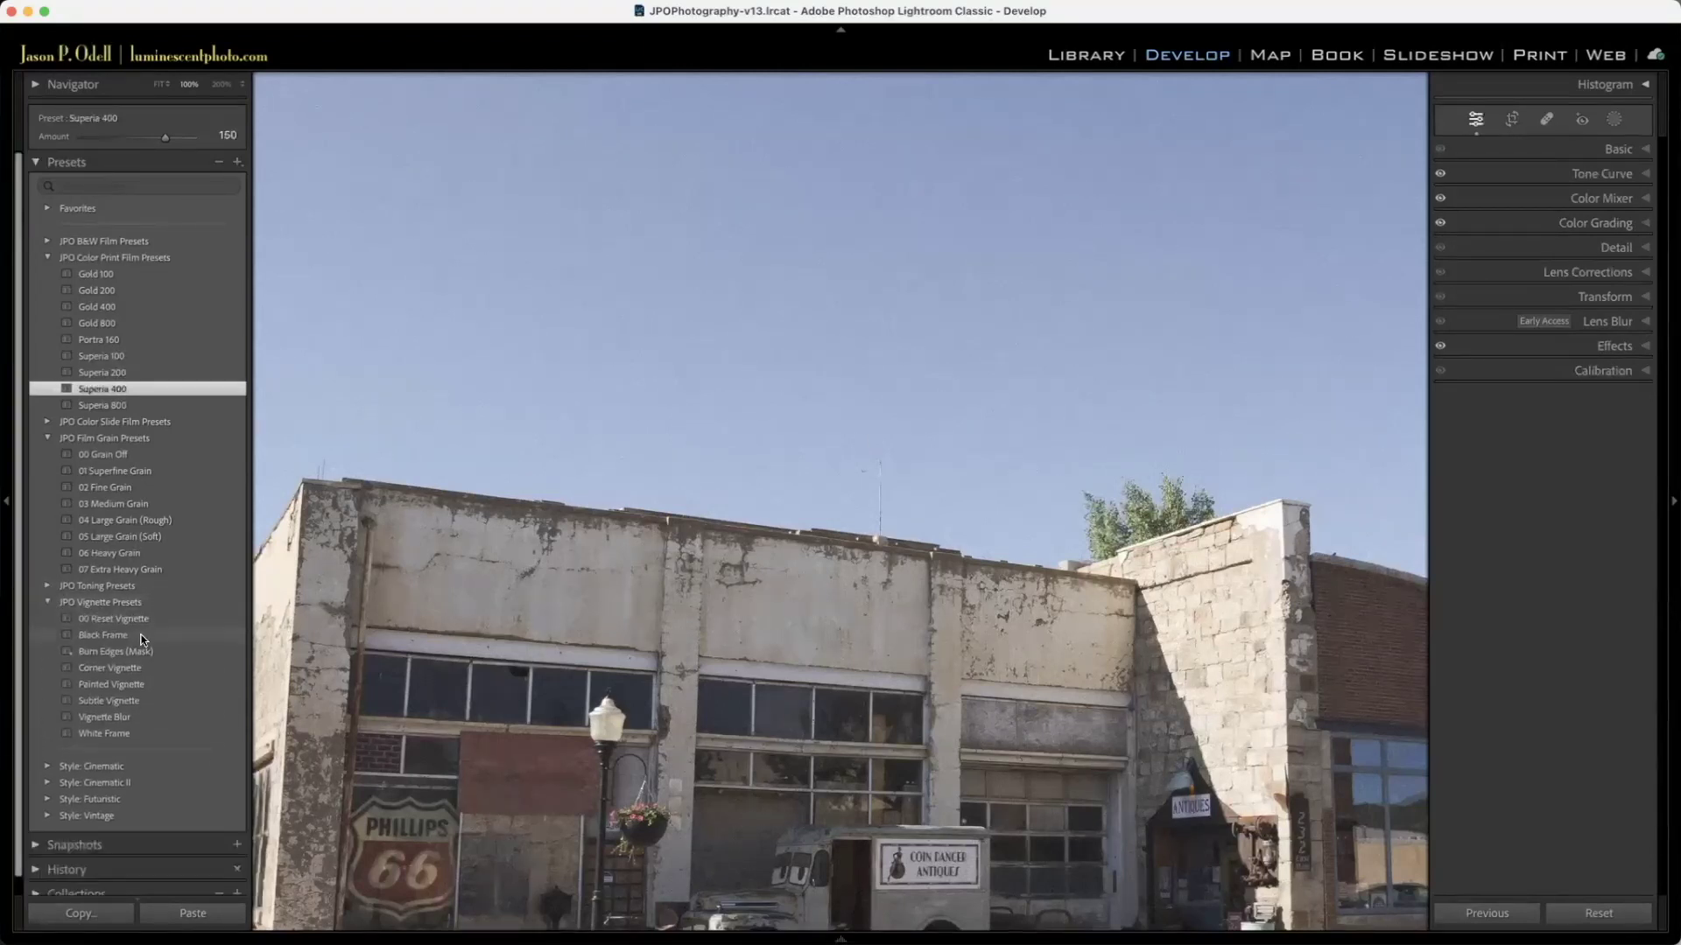
{"action": "left_click", "coordinate": [115, 503]}
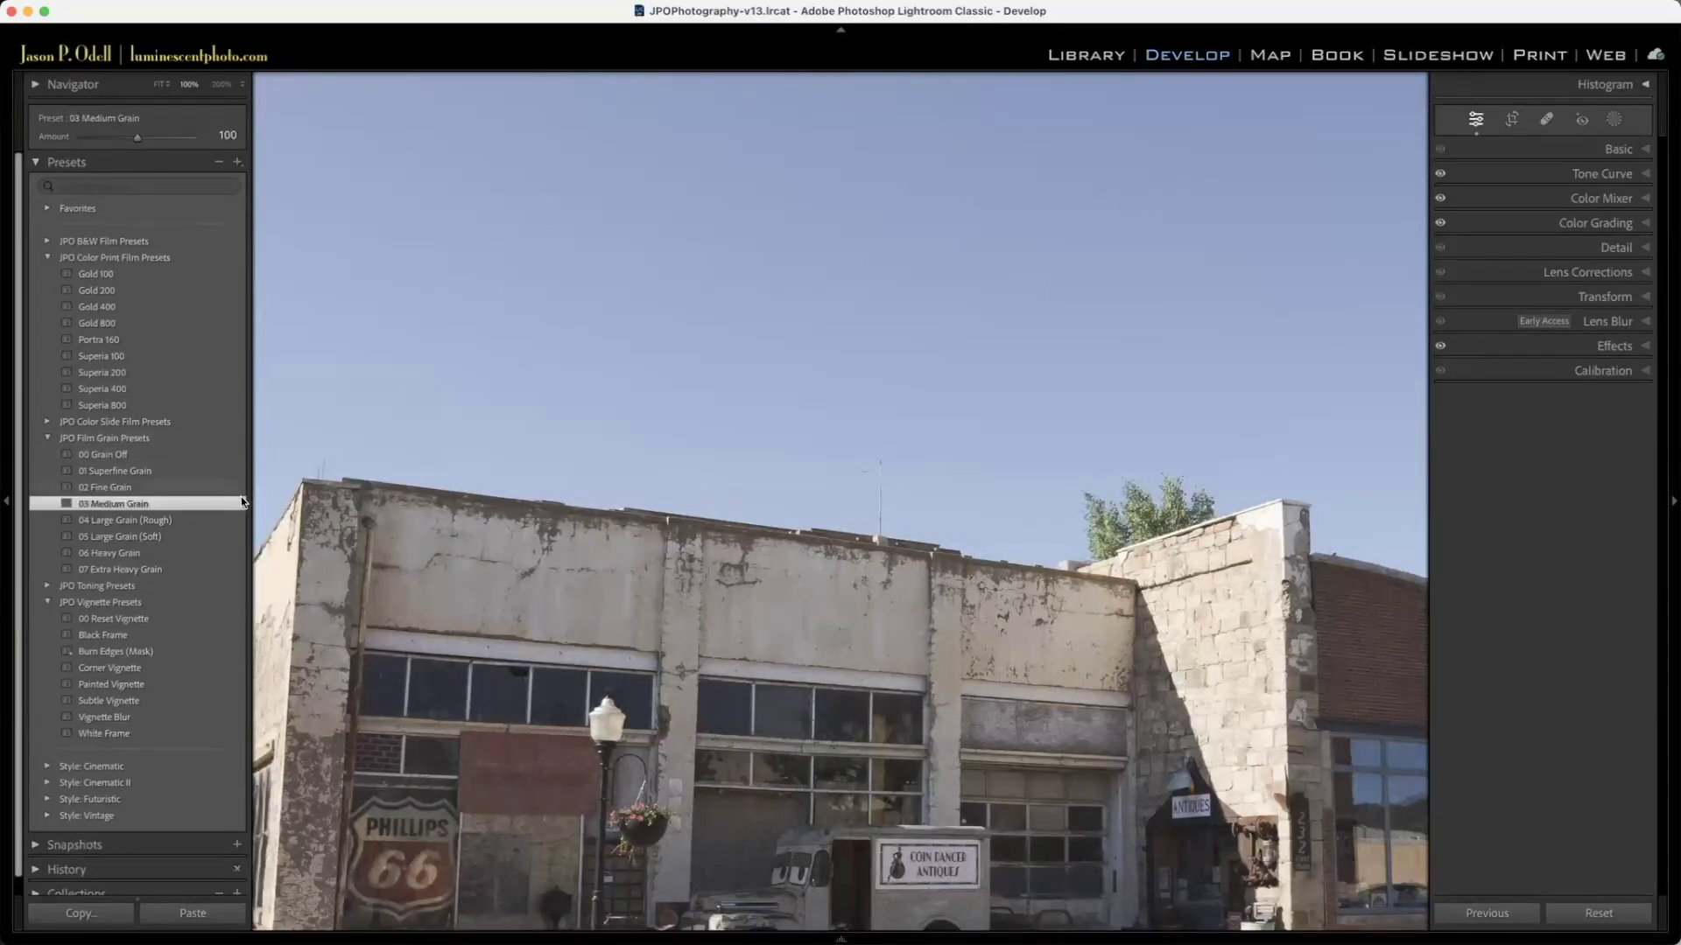
{"action": "left_click", "coordinate": [54, 438]}
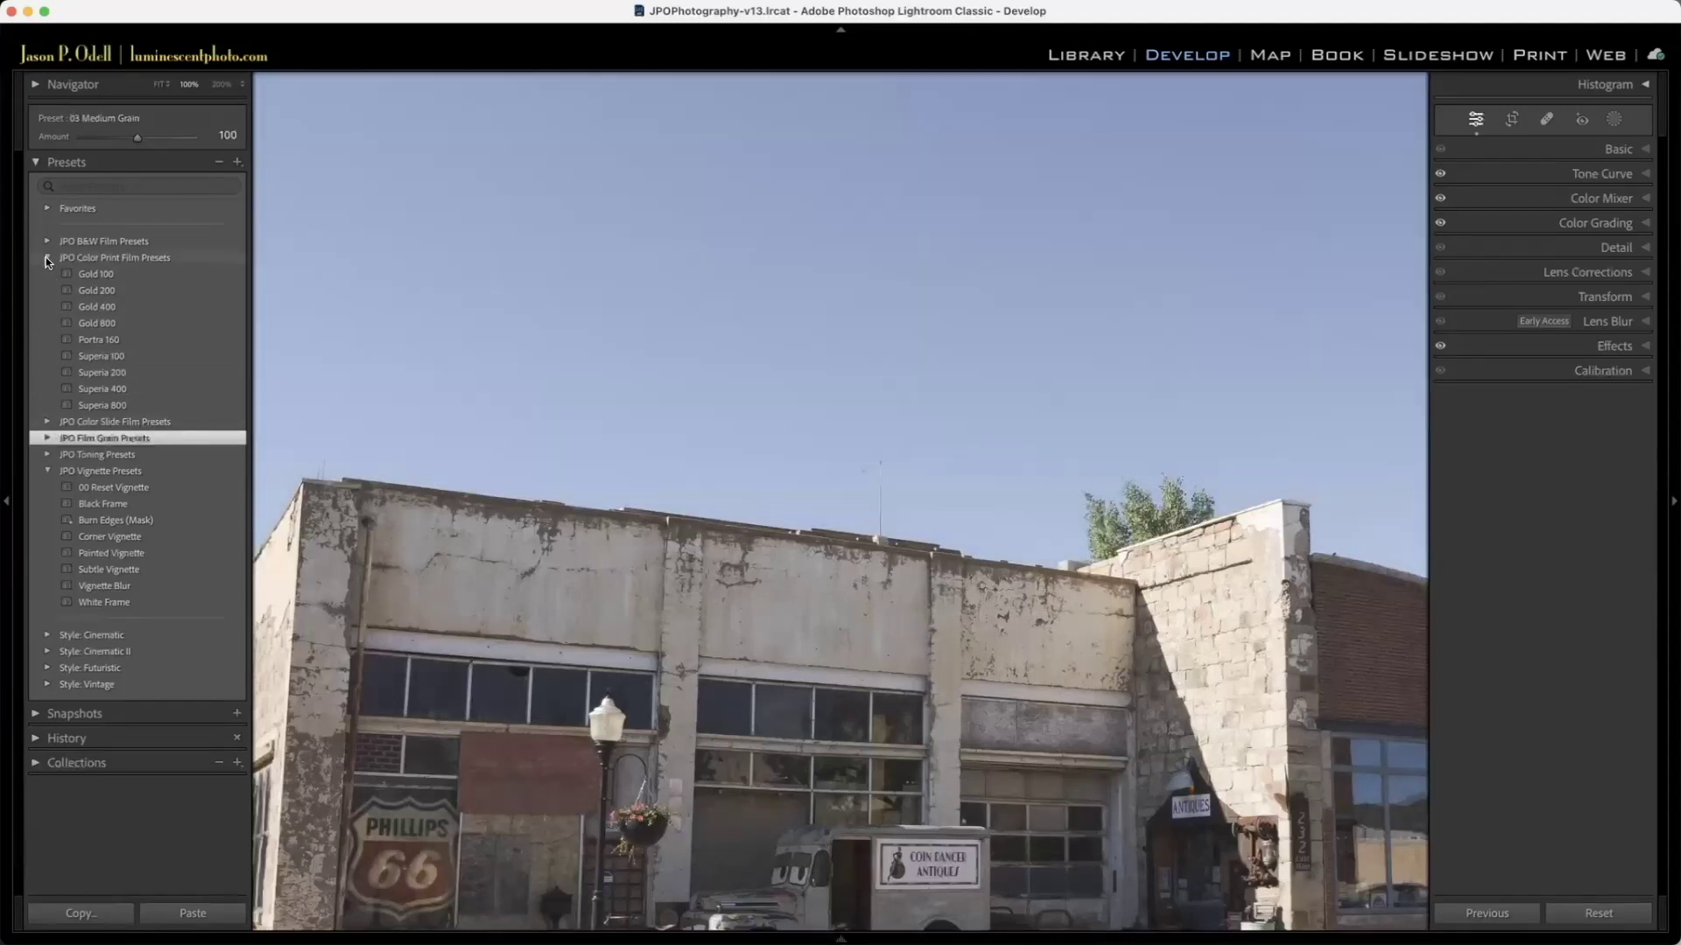
{"action": "left_click", "coordinate": [47, 256]}
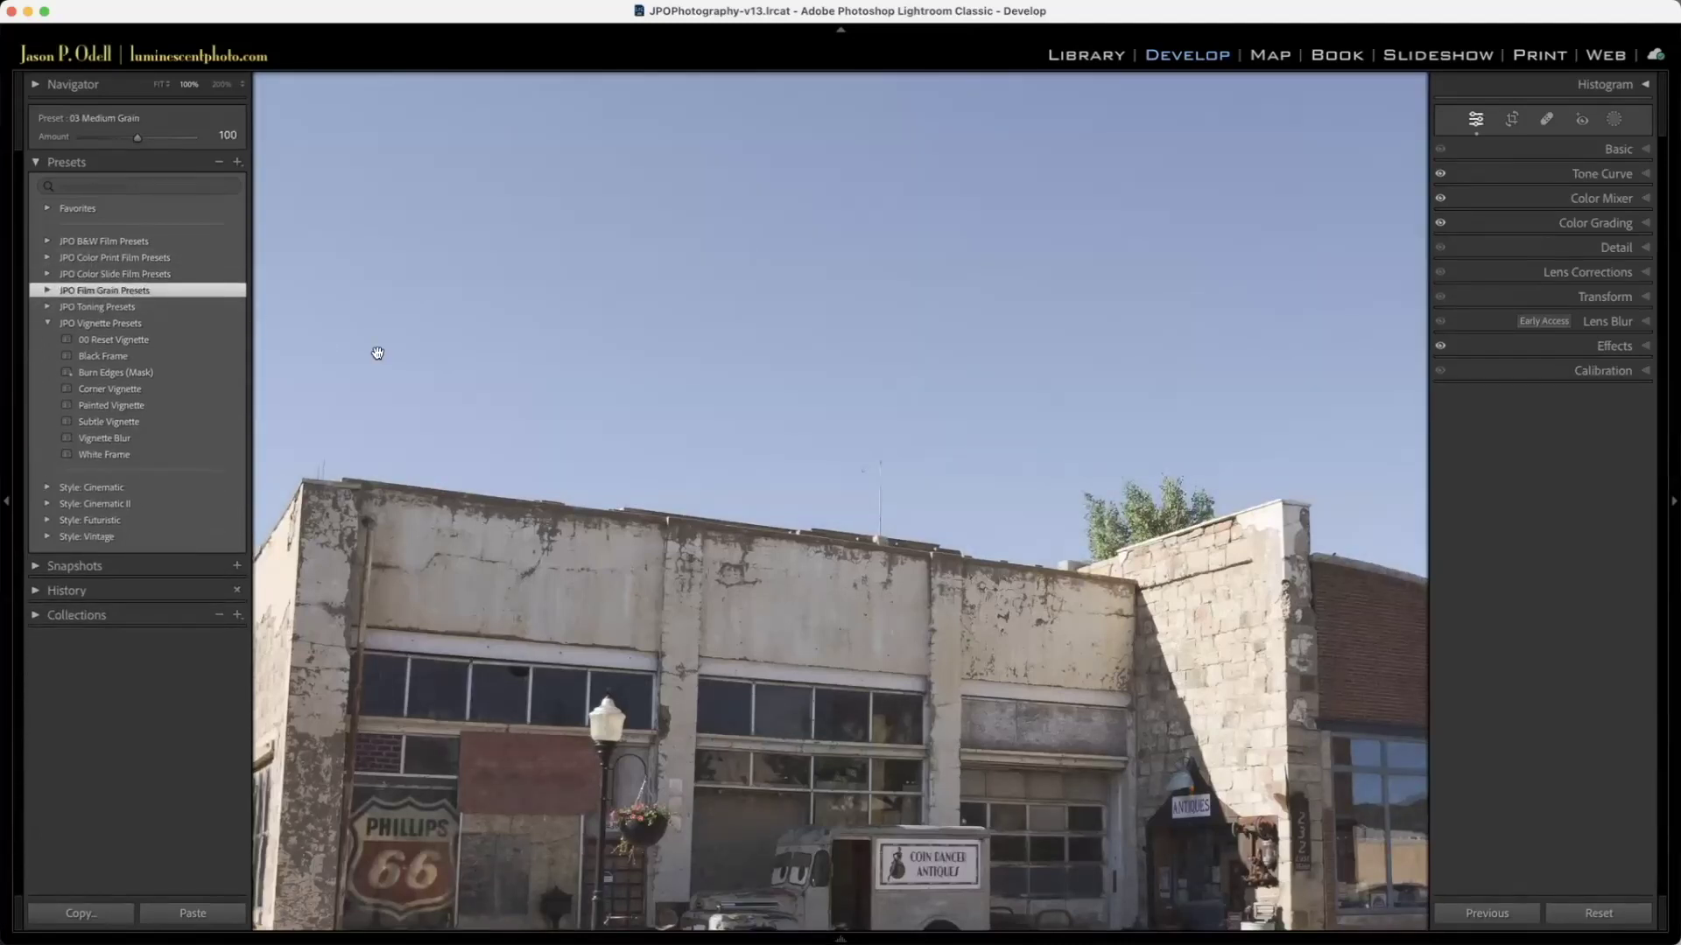
Step: Open the photo of the blue Iznaga building for developing and list only the JPO B&W Film presets
{"action": "key", "text": "g"}
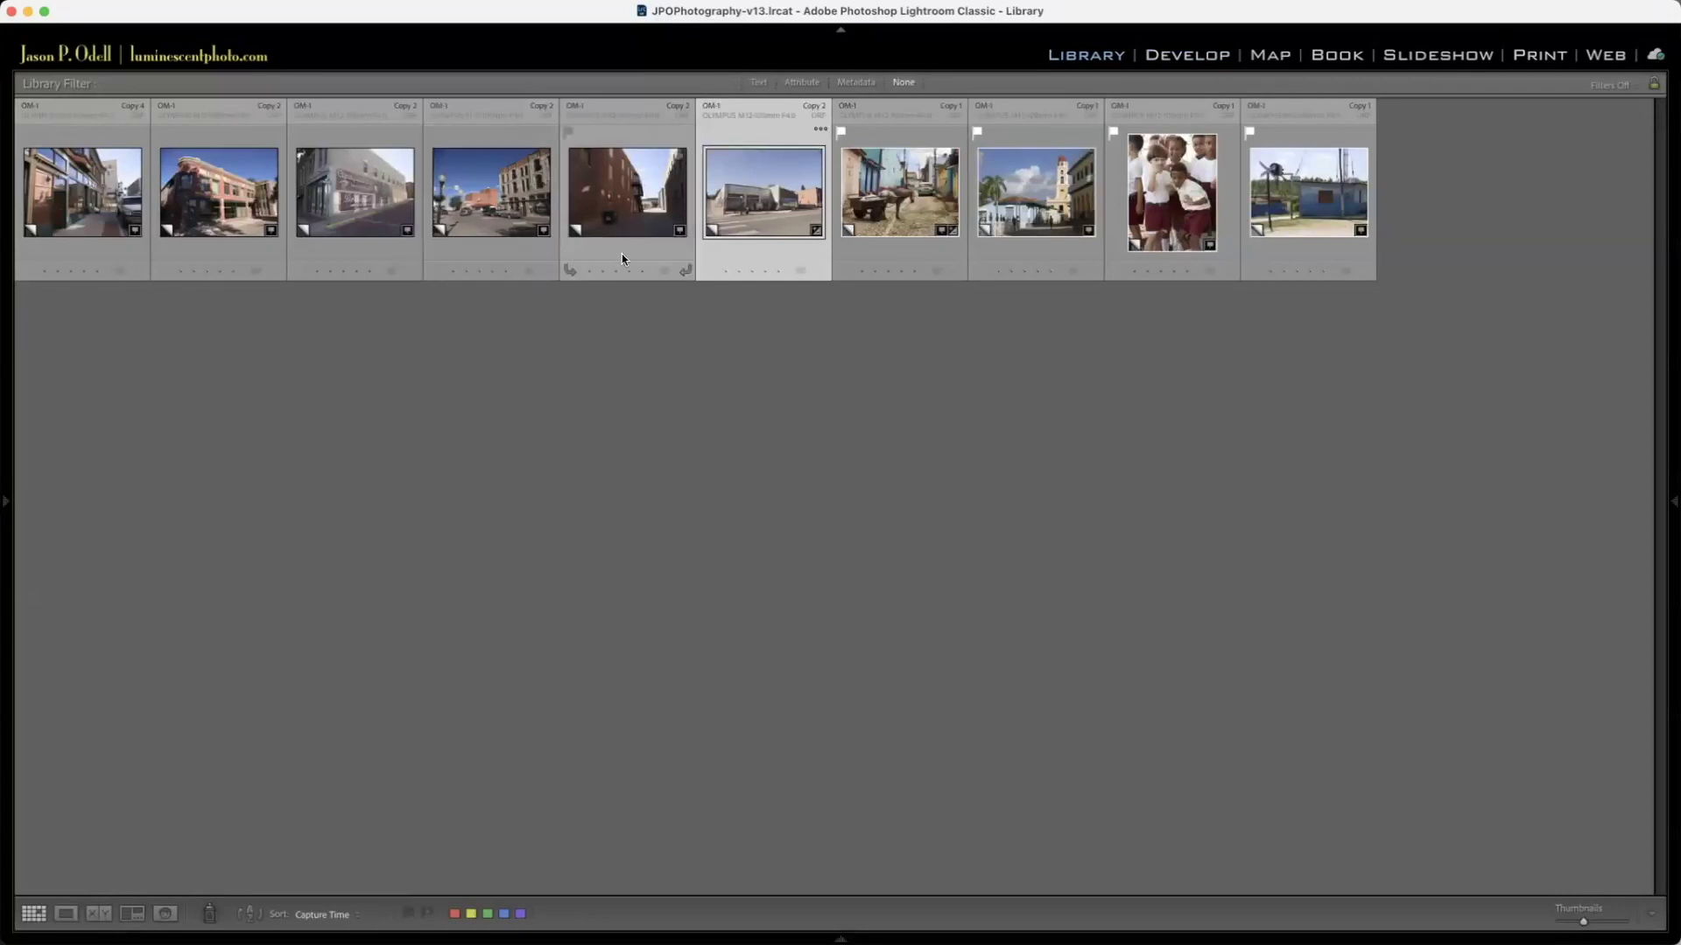
{"action": "left_click", "coordinate": [1298, 222]}
{"action": "key", "text": "d"}
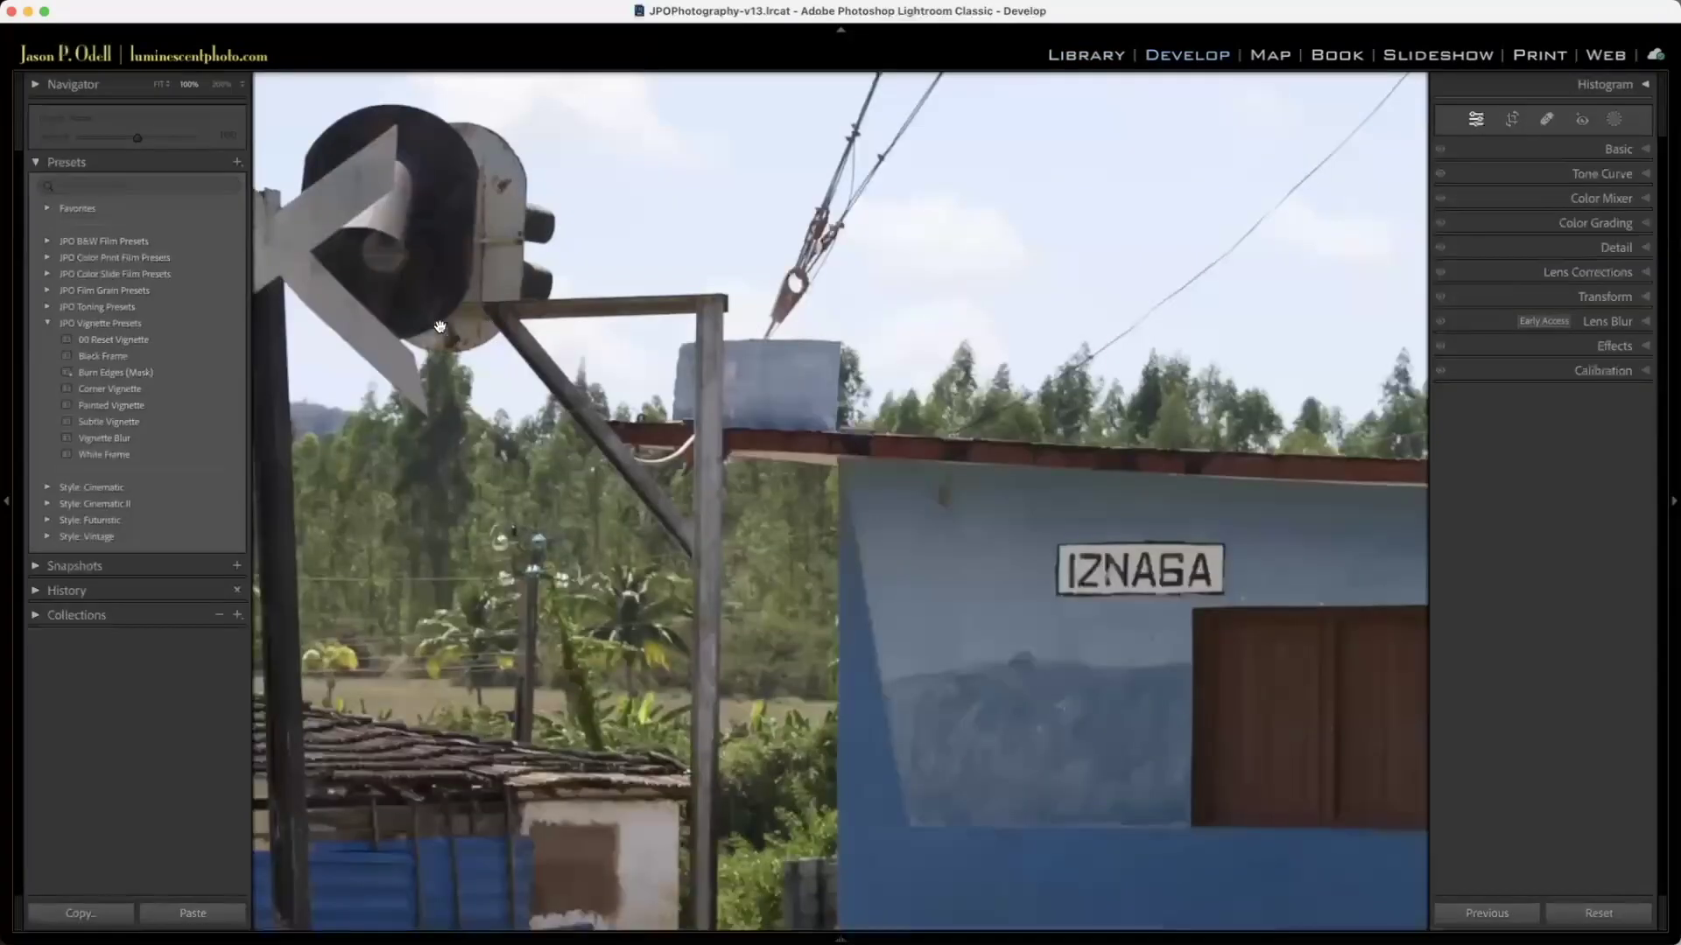
{"action": "left_click", "coordinate": [48, 323]}
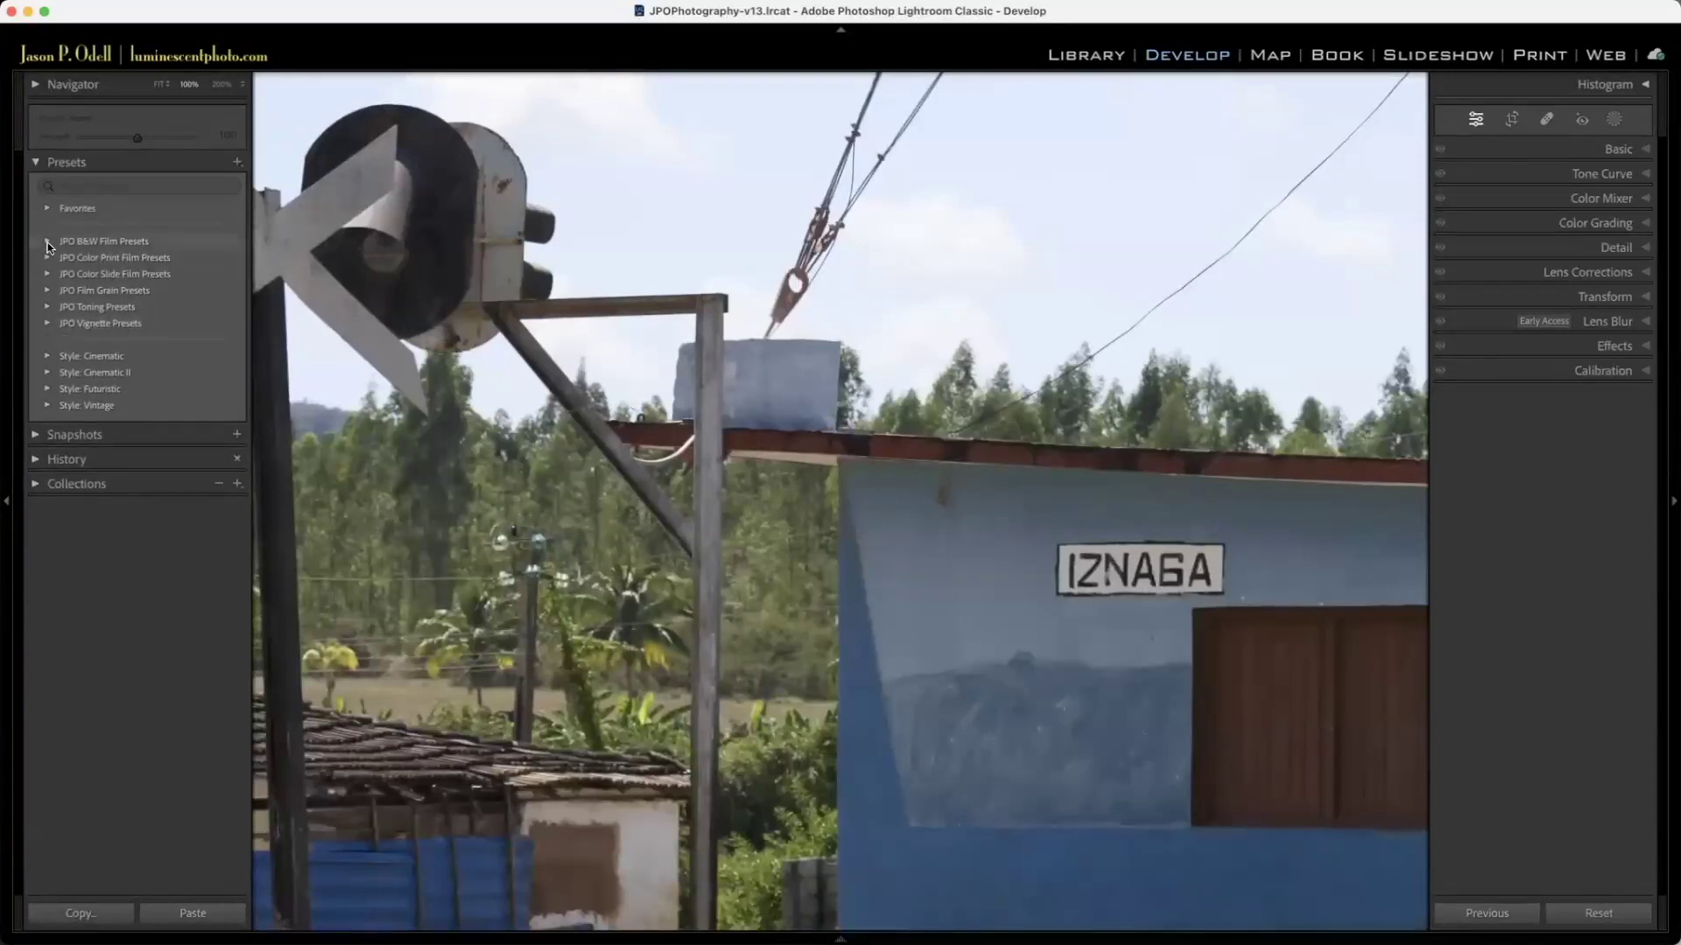
{"action": "left_click", "coordinate": [49, 242]}
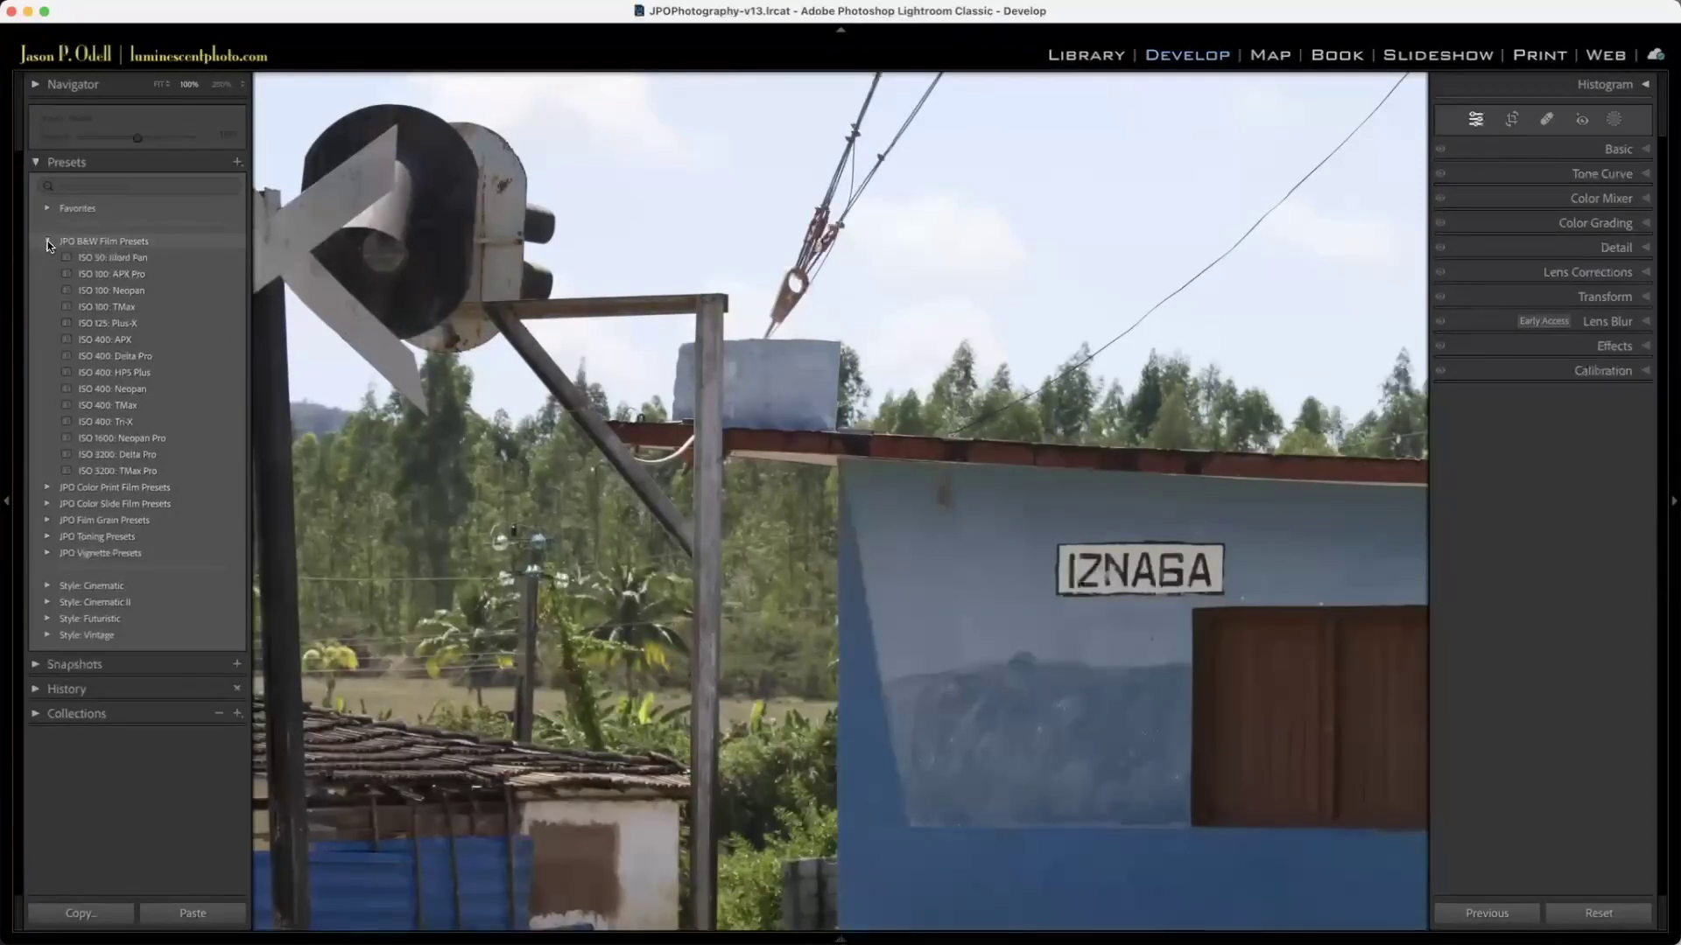
Step: Apply the ISO 400: Tri-X preset to the Iznaga photo and review its Color Mixer luminance values
{"action": "left_click", "coordinate": [534, 373]}
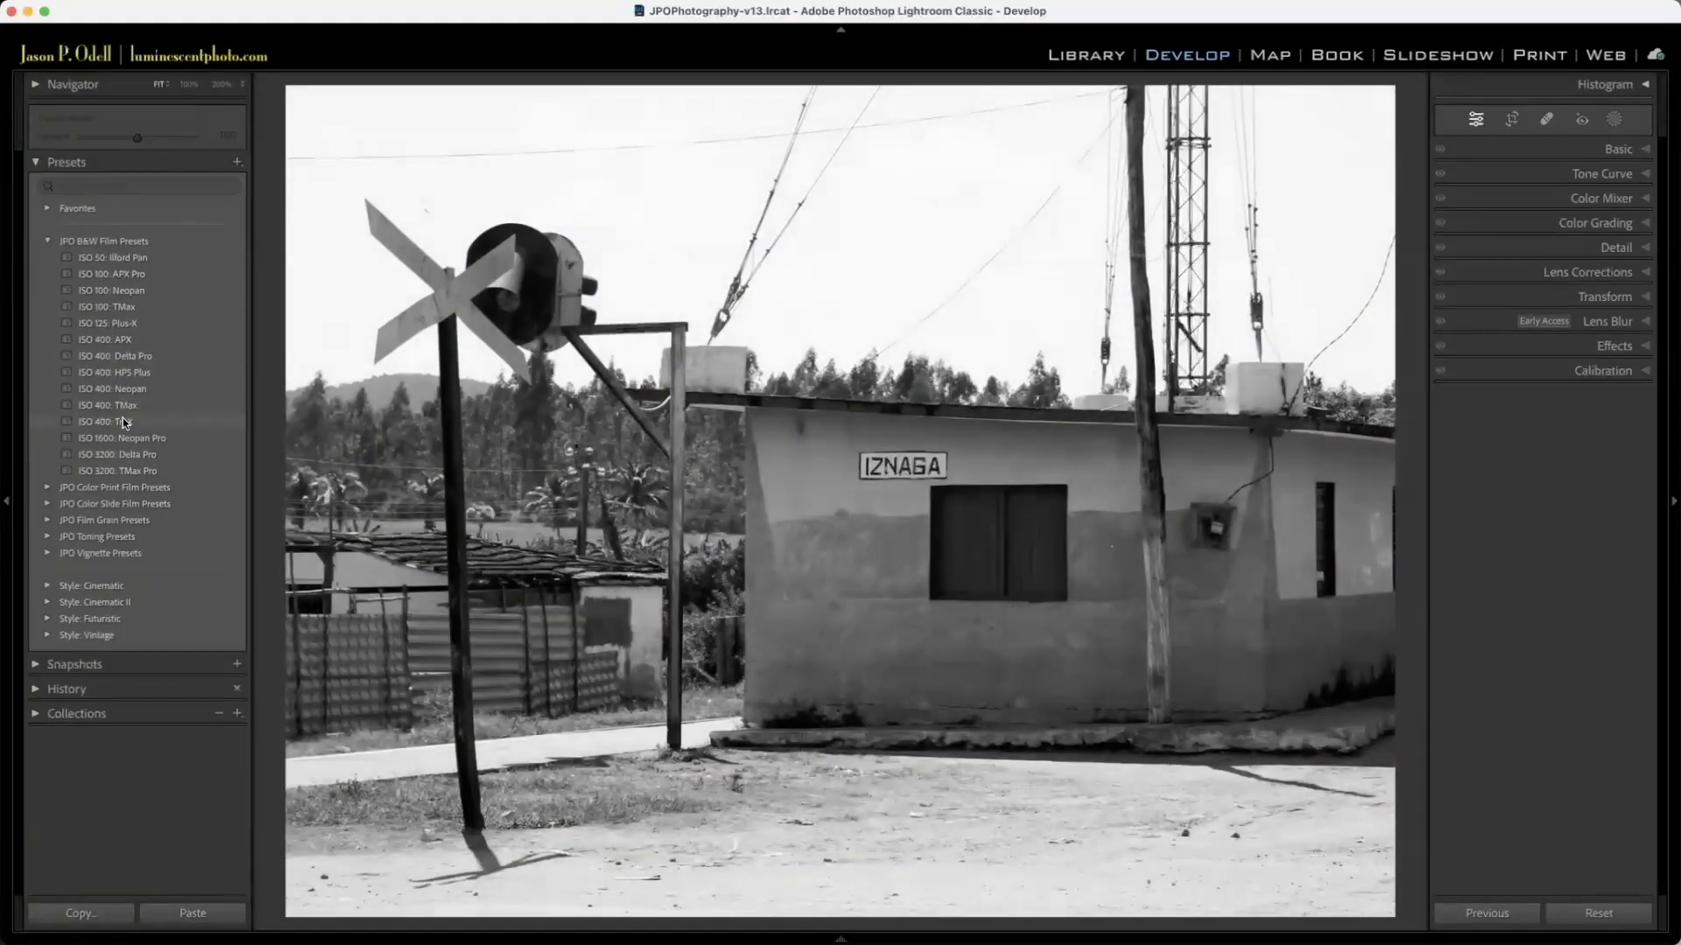
{"action": "left_click", "coordinate": [122, 420]}
{"action": "left_click", "coordinate": [1614, 199]}
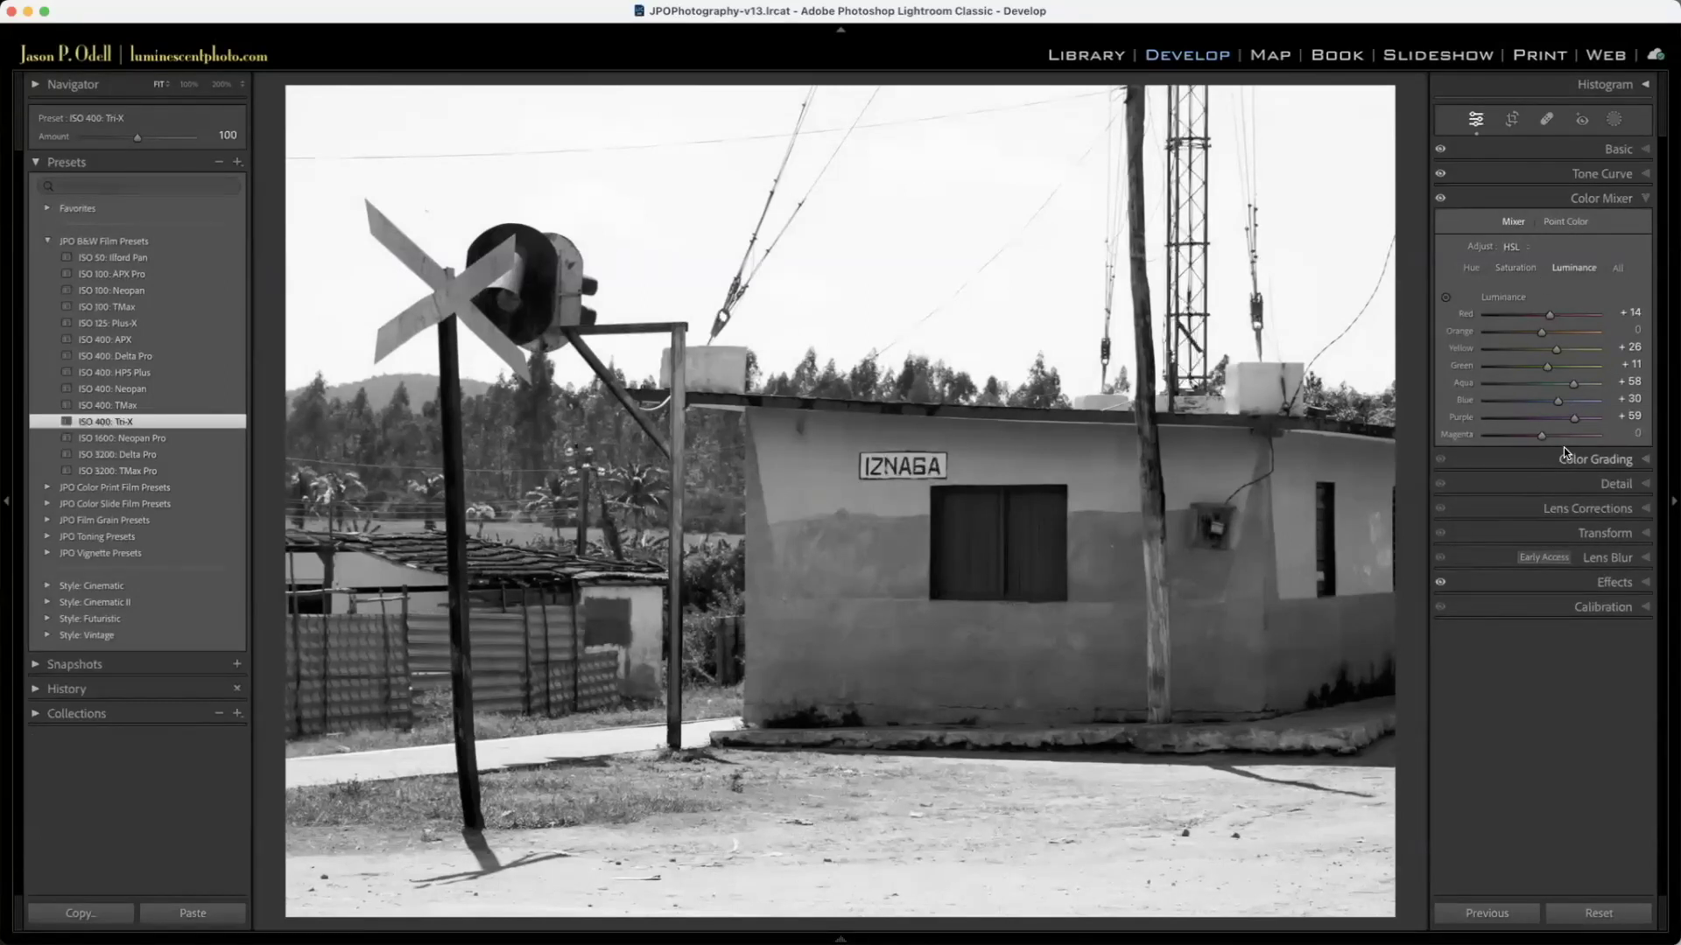
{"action": "left_click", "coordinate": [1583, 200]}
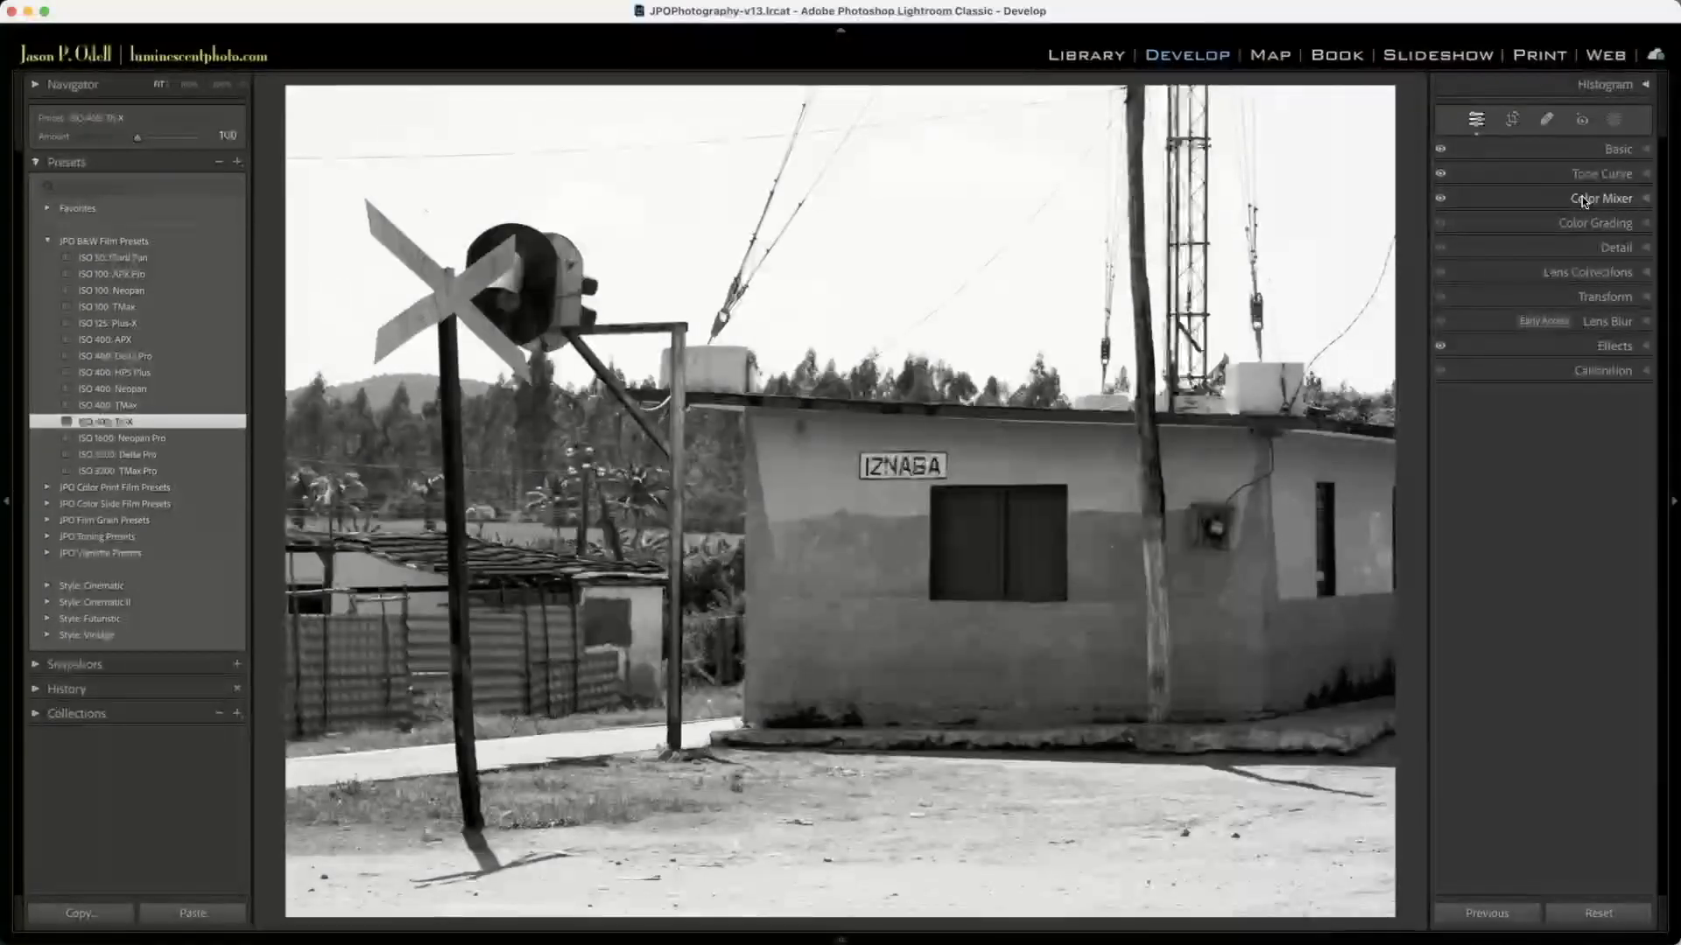
Step: Review the photo's Basic adjustments and the Color Mixer saturation values set by the preset
{"action": "left_click", "coordinate": [1599, 156]}
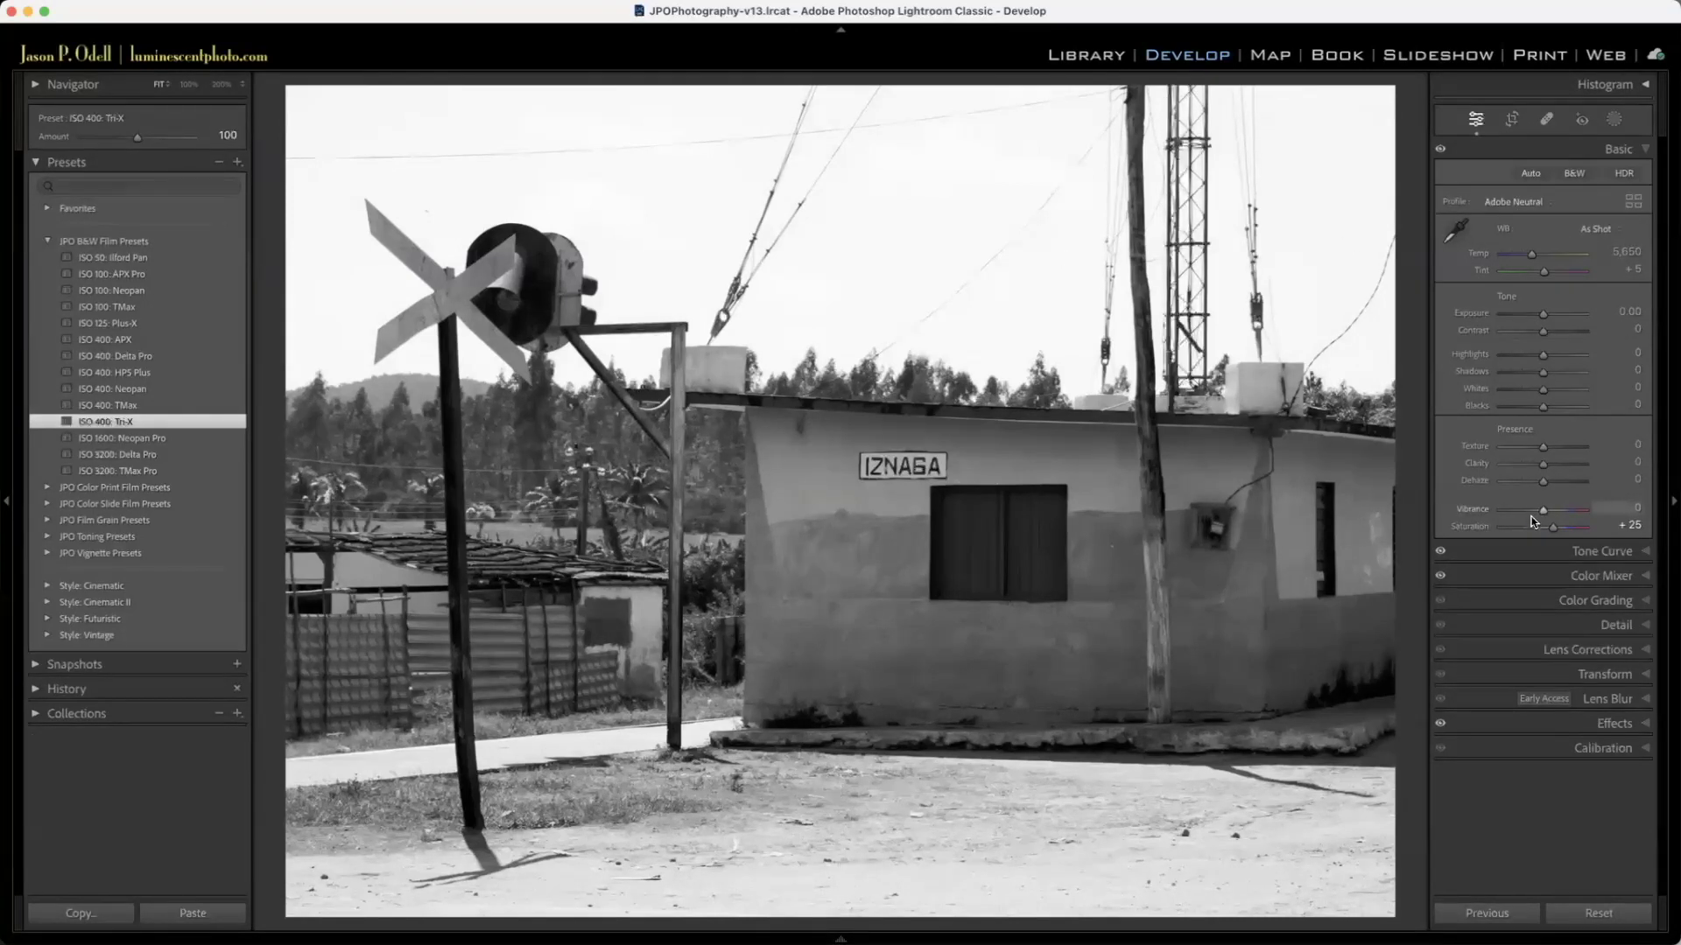
{"action": "left_click", "coordinate": [1587, 576]}
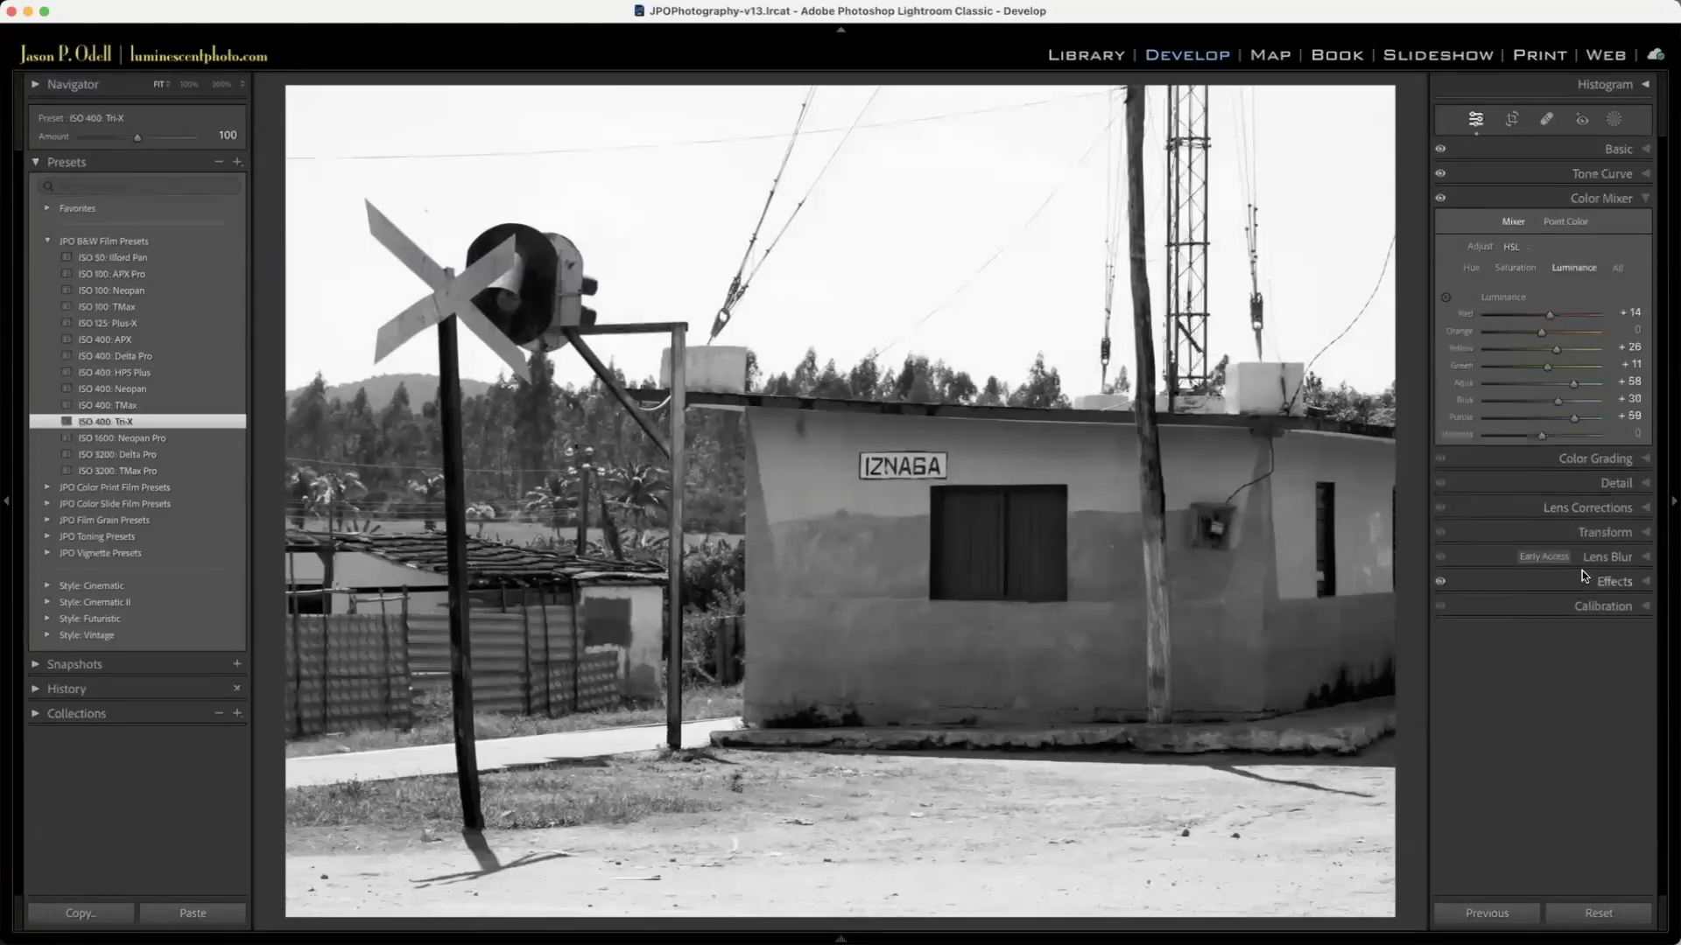
{"action": "left_click", "coordinate": [1513, 268]}
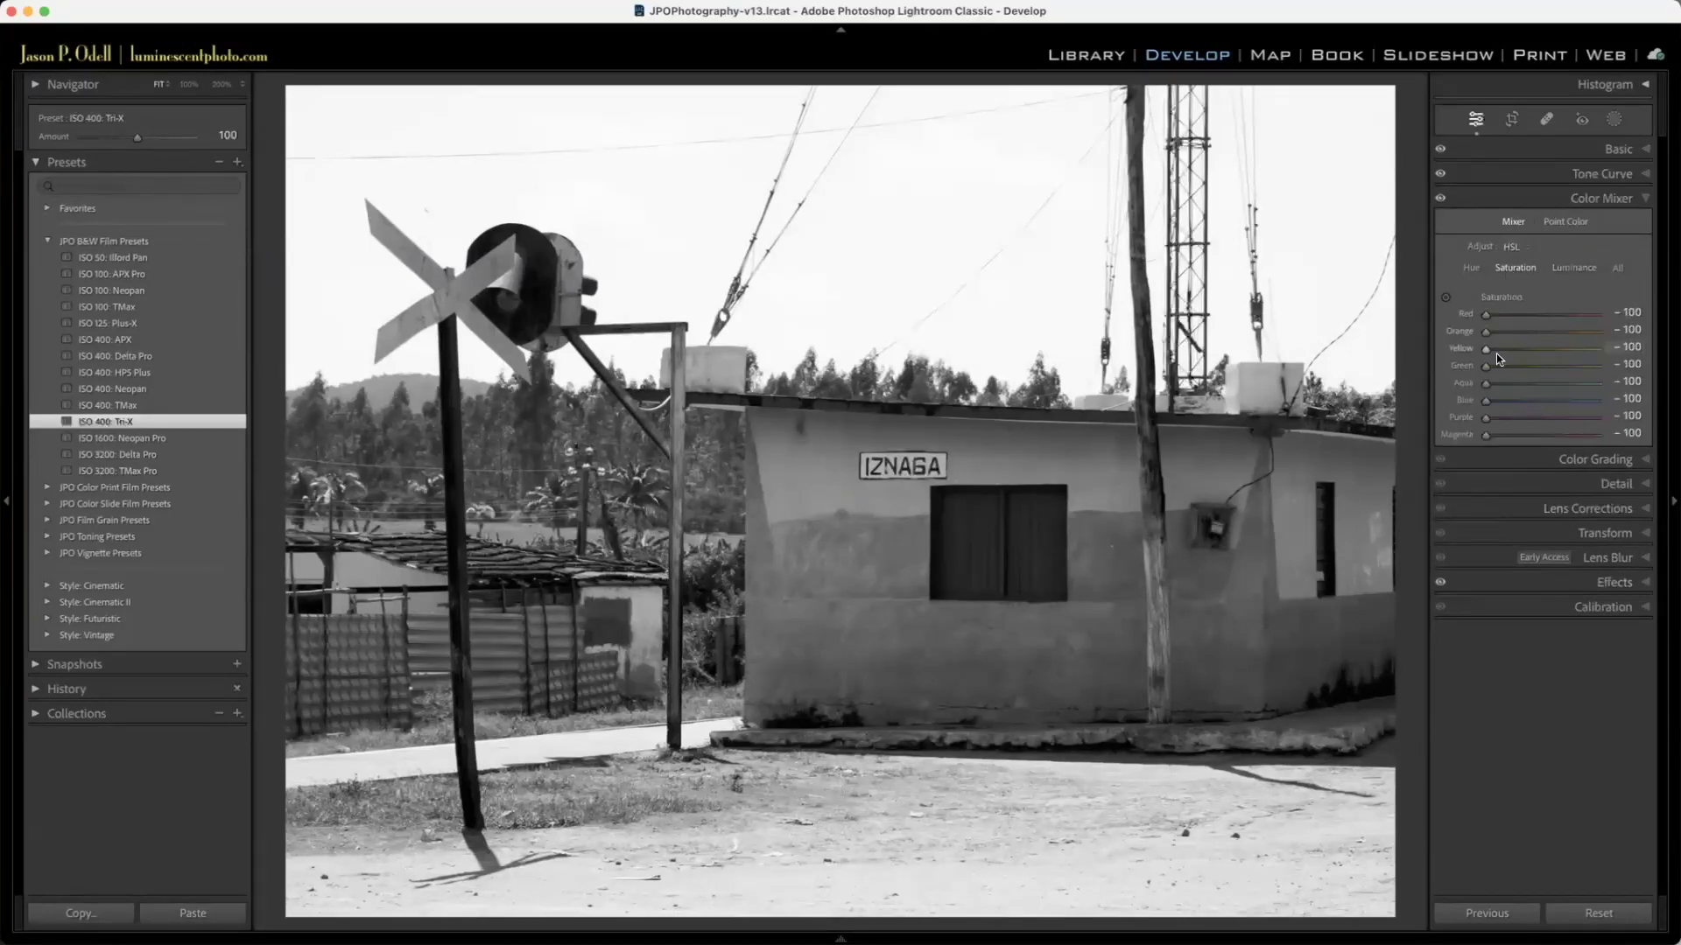
Step: Try raising the Color Mixer's blue saturation to -49, return it to -100, and inspect the photo at 100%
{"action": "mouse_move", "coordinate": [1485, 401]}
{"action": "left_mouse_down"}
{"action": "mouse_move", "coordinate": [1538, 403]}
{"action": "mouse_move", "coordinate": [1519, 404]}
{"action": "left_mouse_up"}
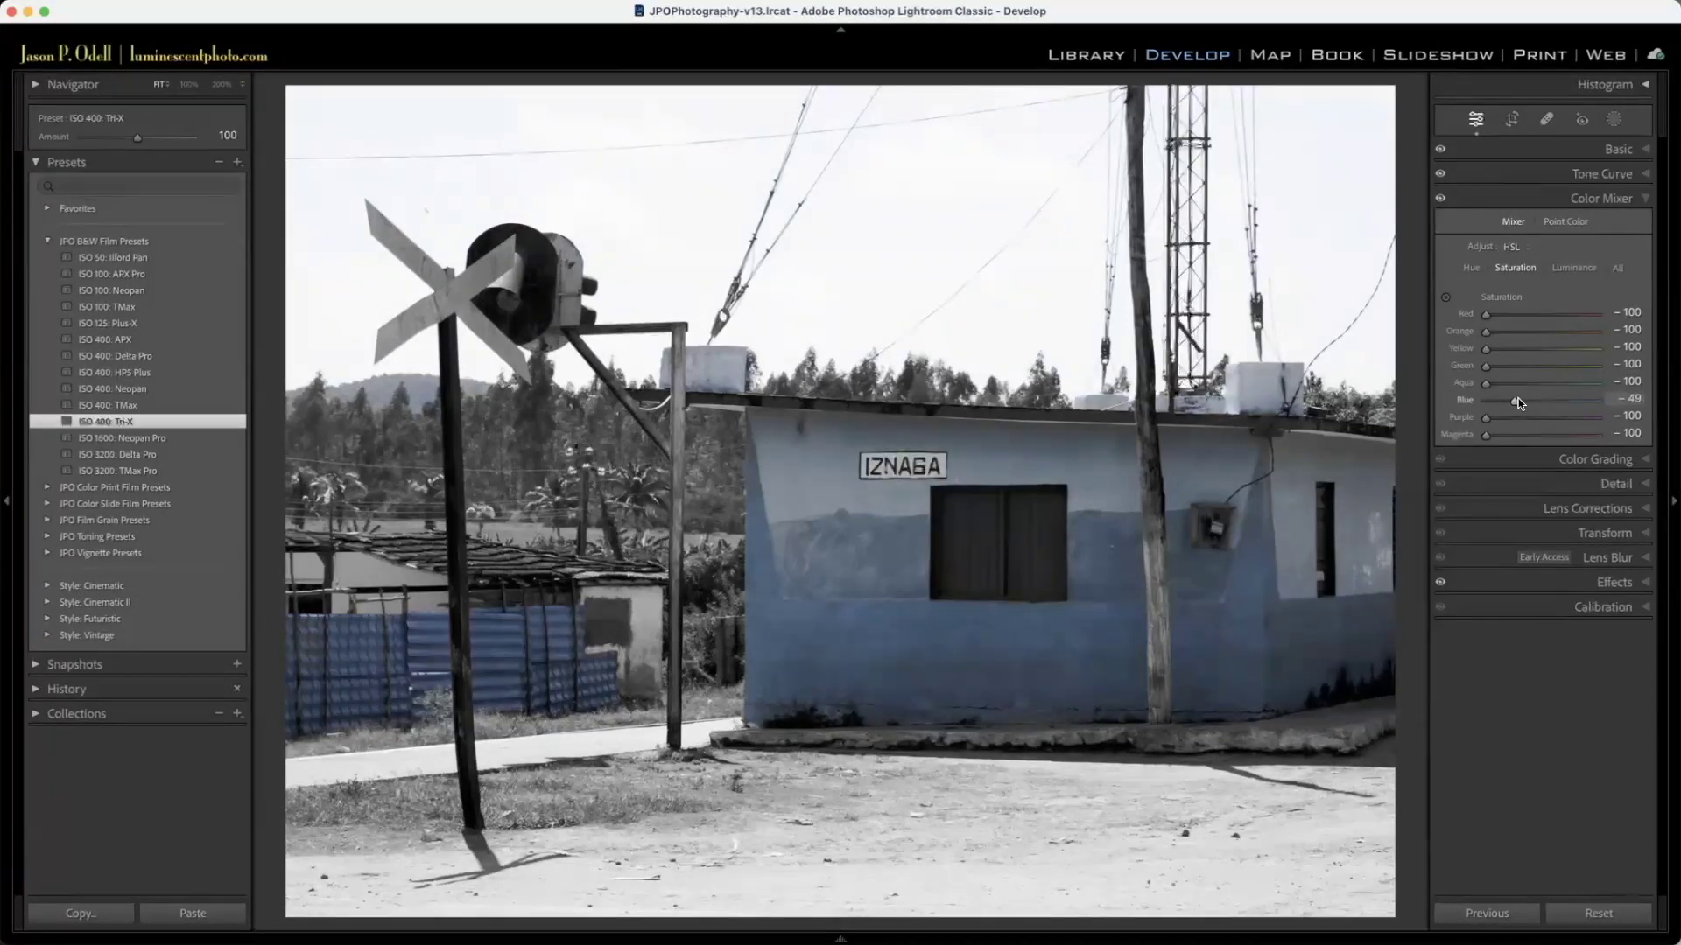
{"action": "left_click_drag", "start_coordinate": [1519, 402], "coordinate": [1457, 403]}
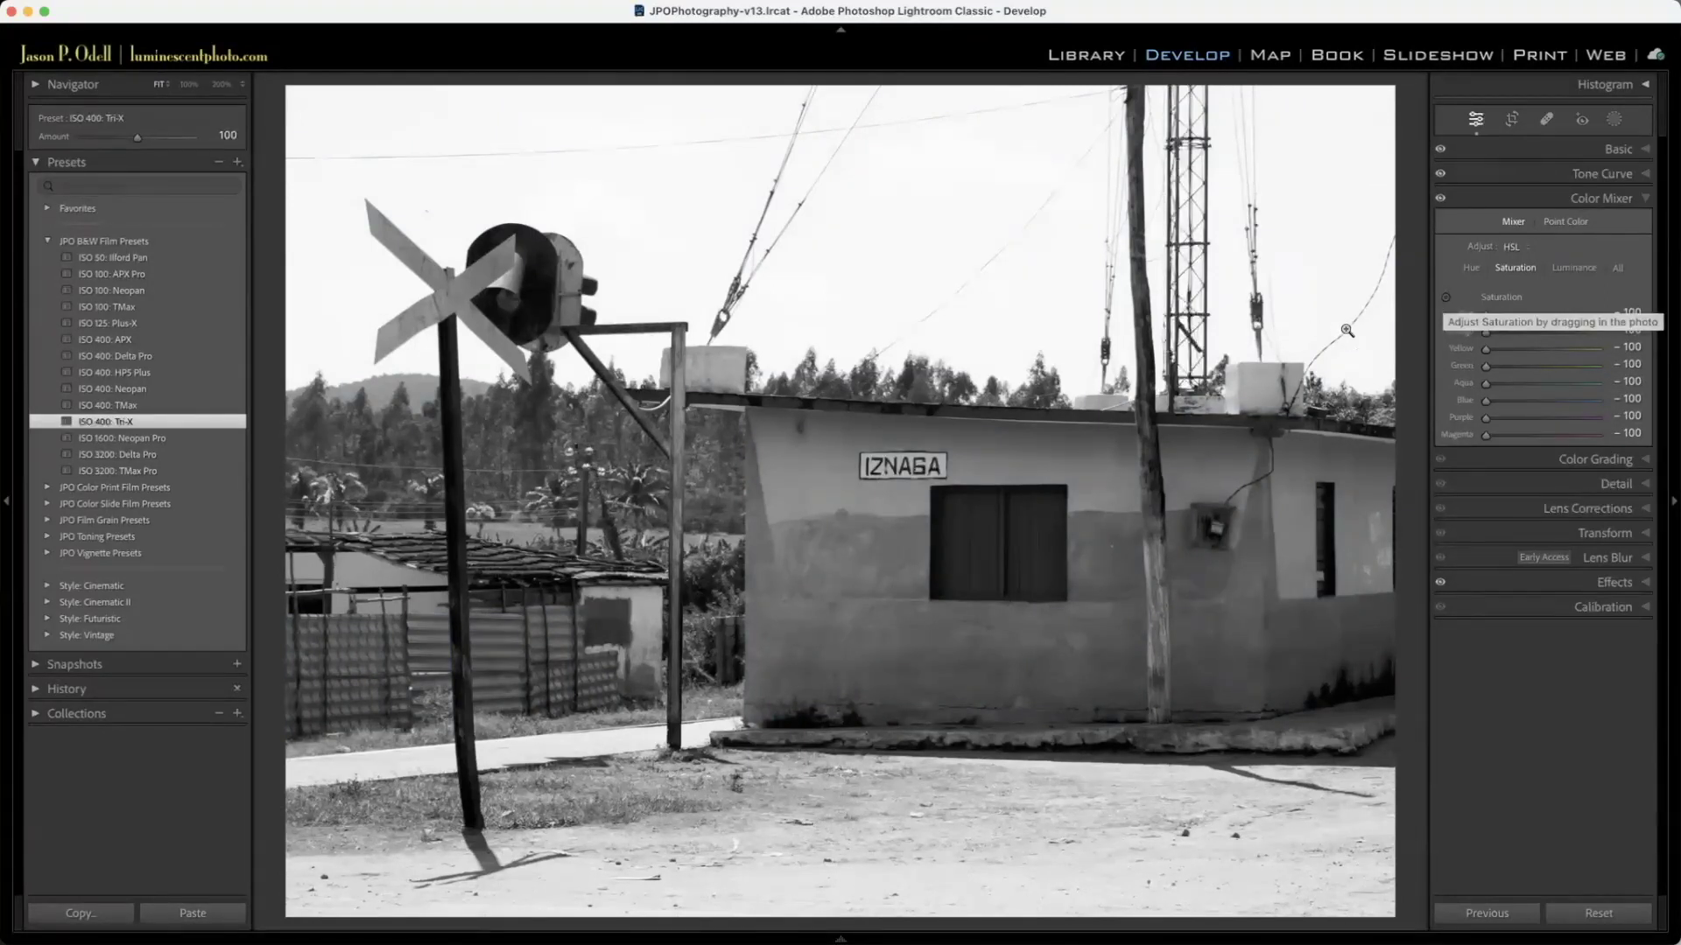
{"action": "left_click", "coordinate": [870, 375]}
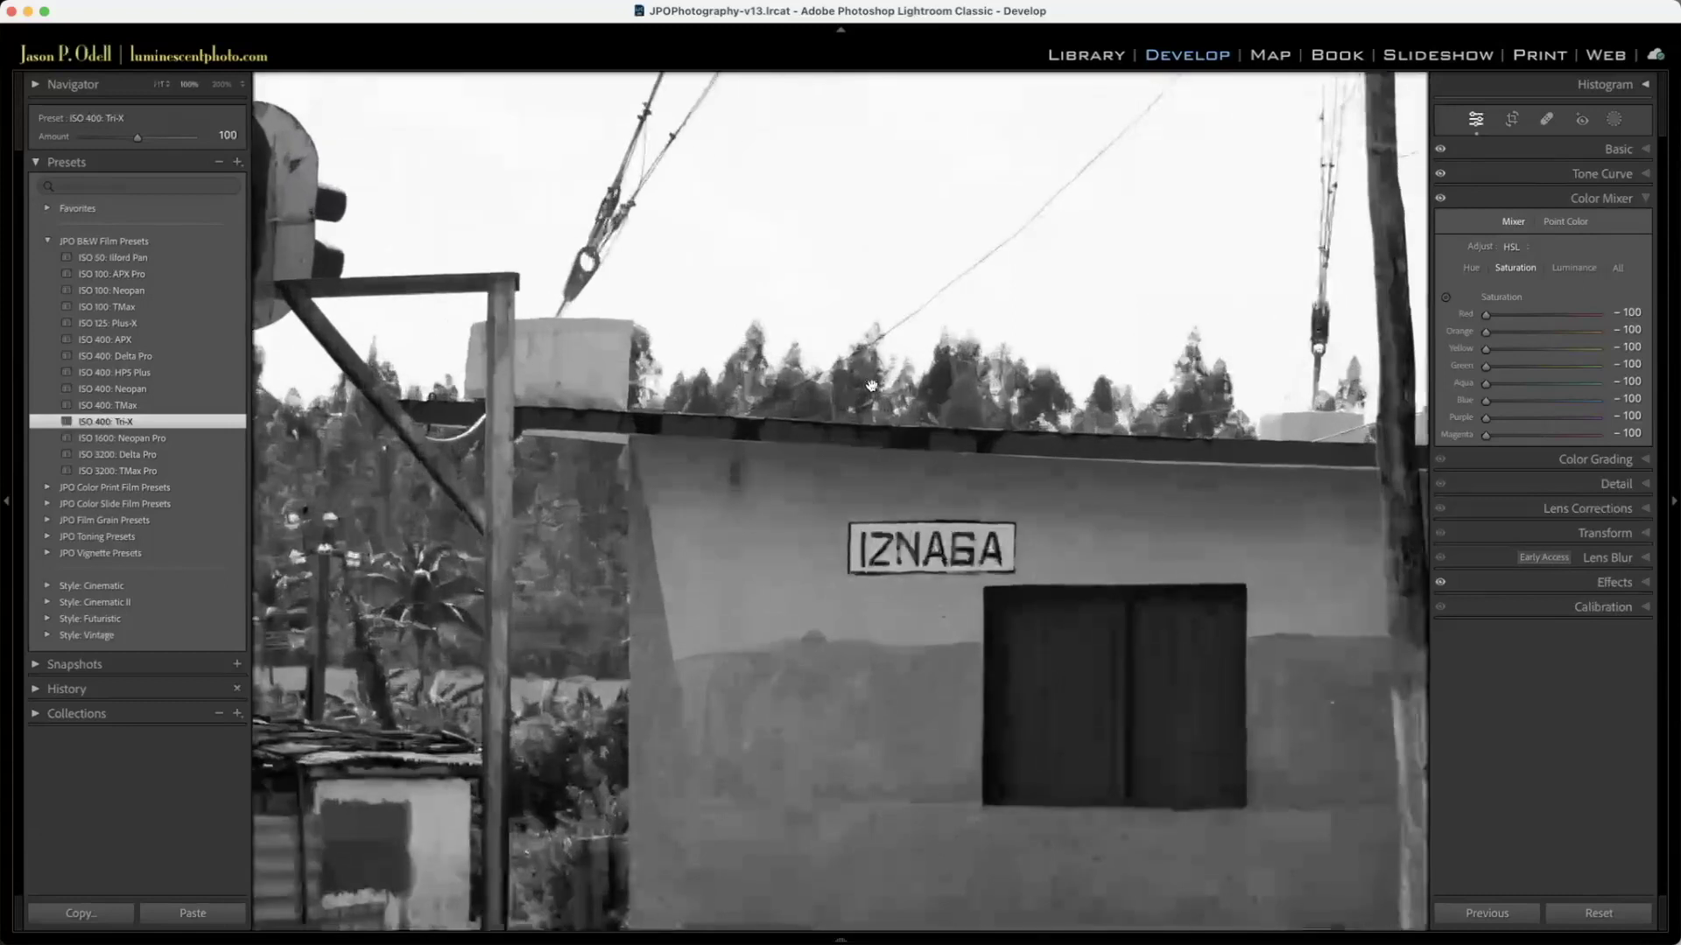
{"action": "left_click", "coordinate": [872, 418]}
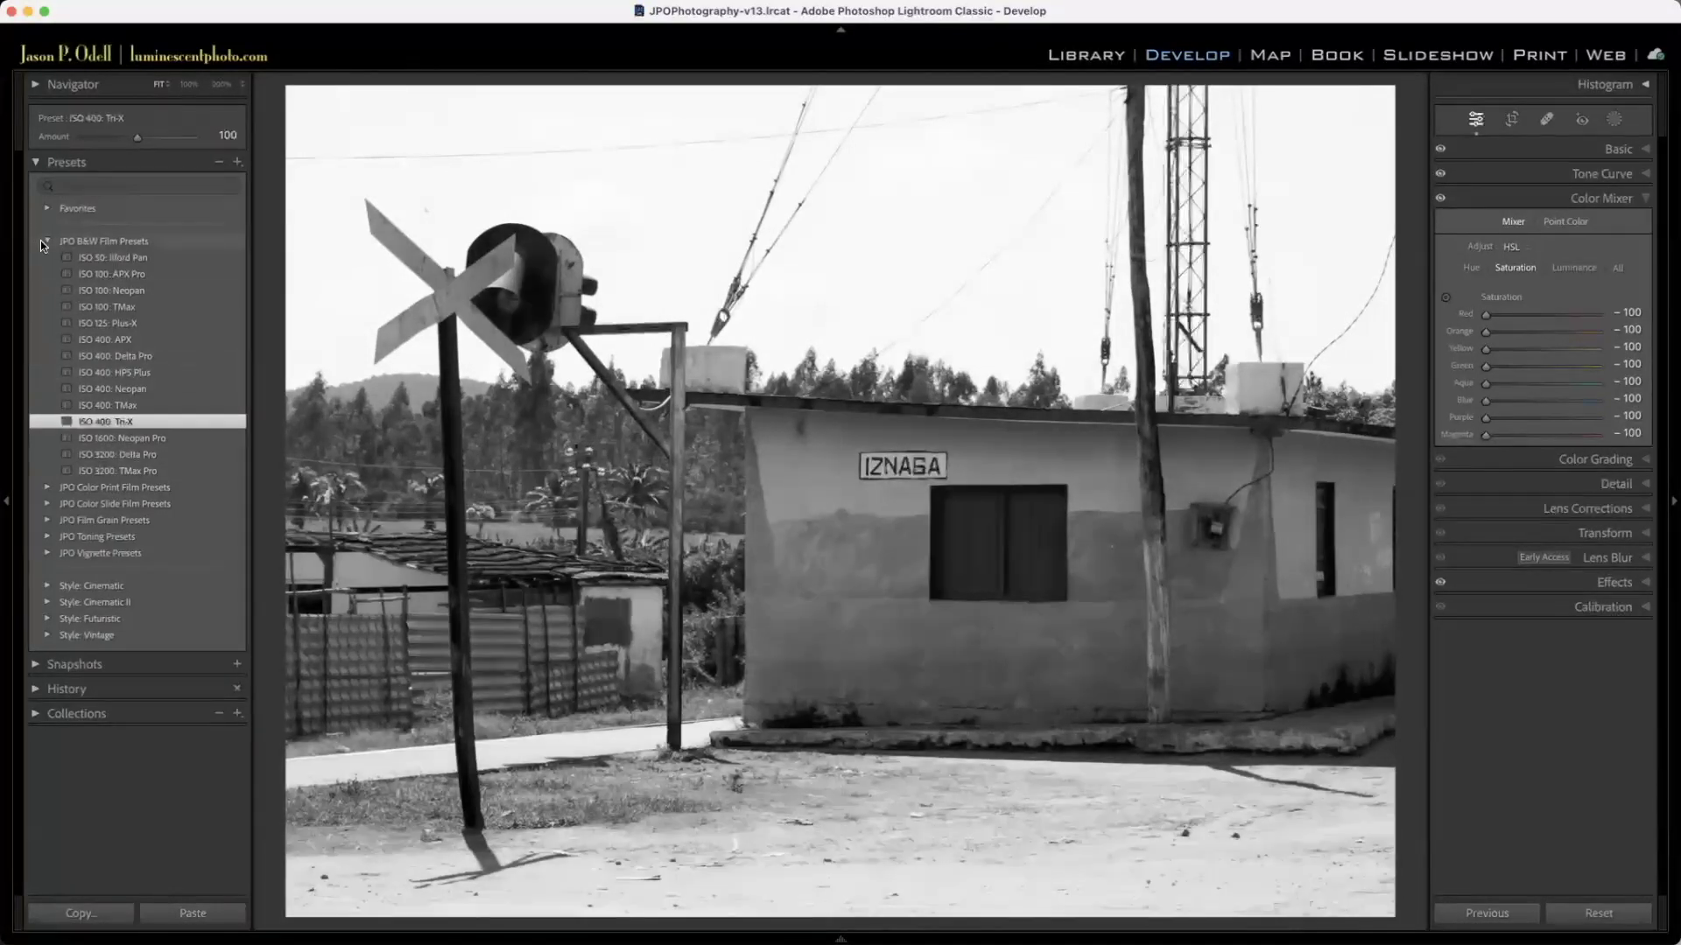
Step: List the JPO Toning presets instead of the B&W film ones and apply Sepia
{"action": "left_click", "coordinate": [46, 241]}
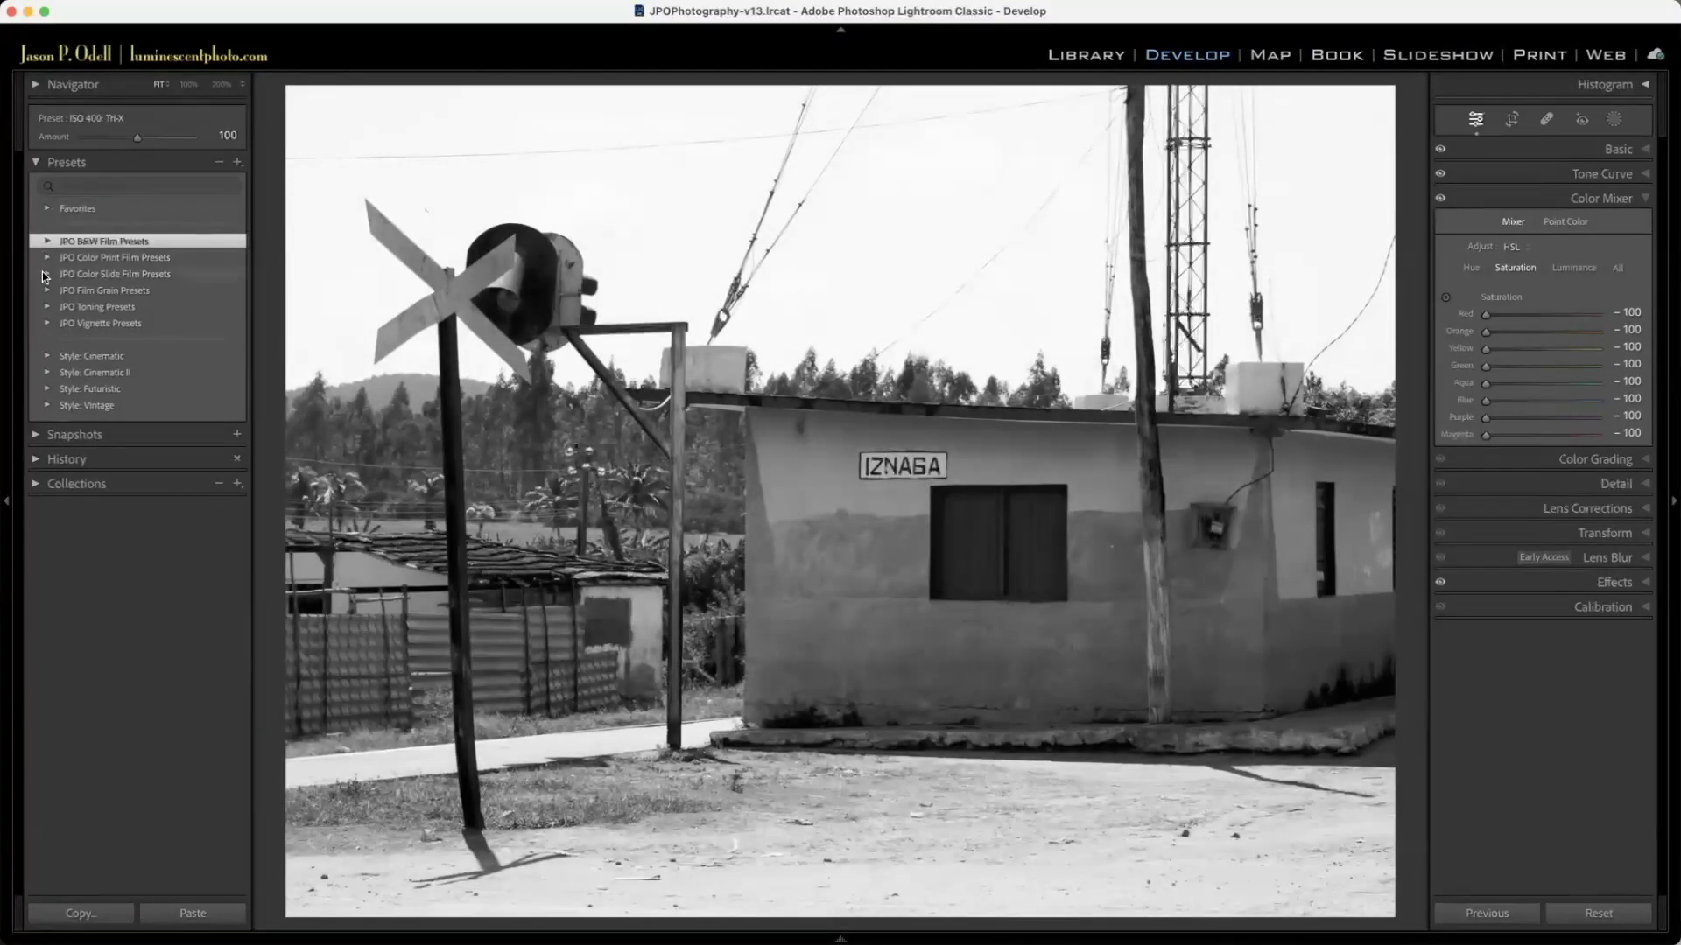
{"action": "left_click", "coordinate": [40, 306]}
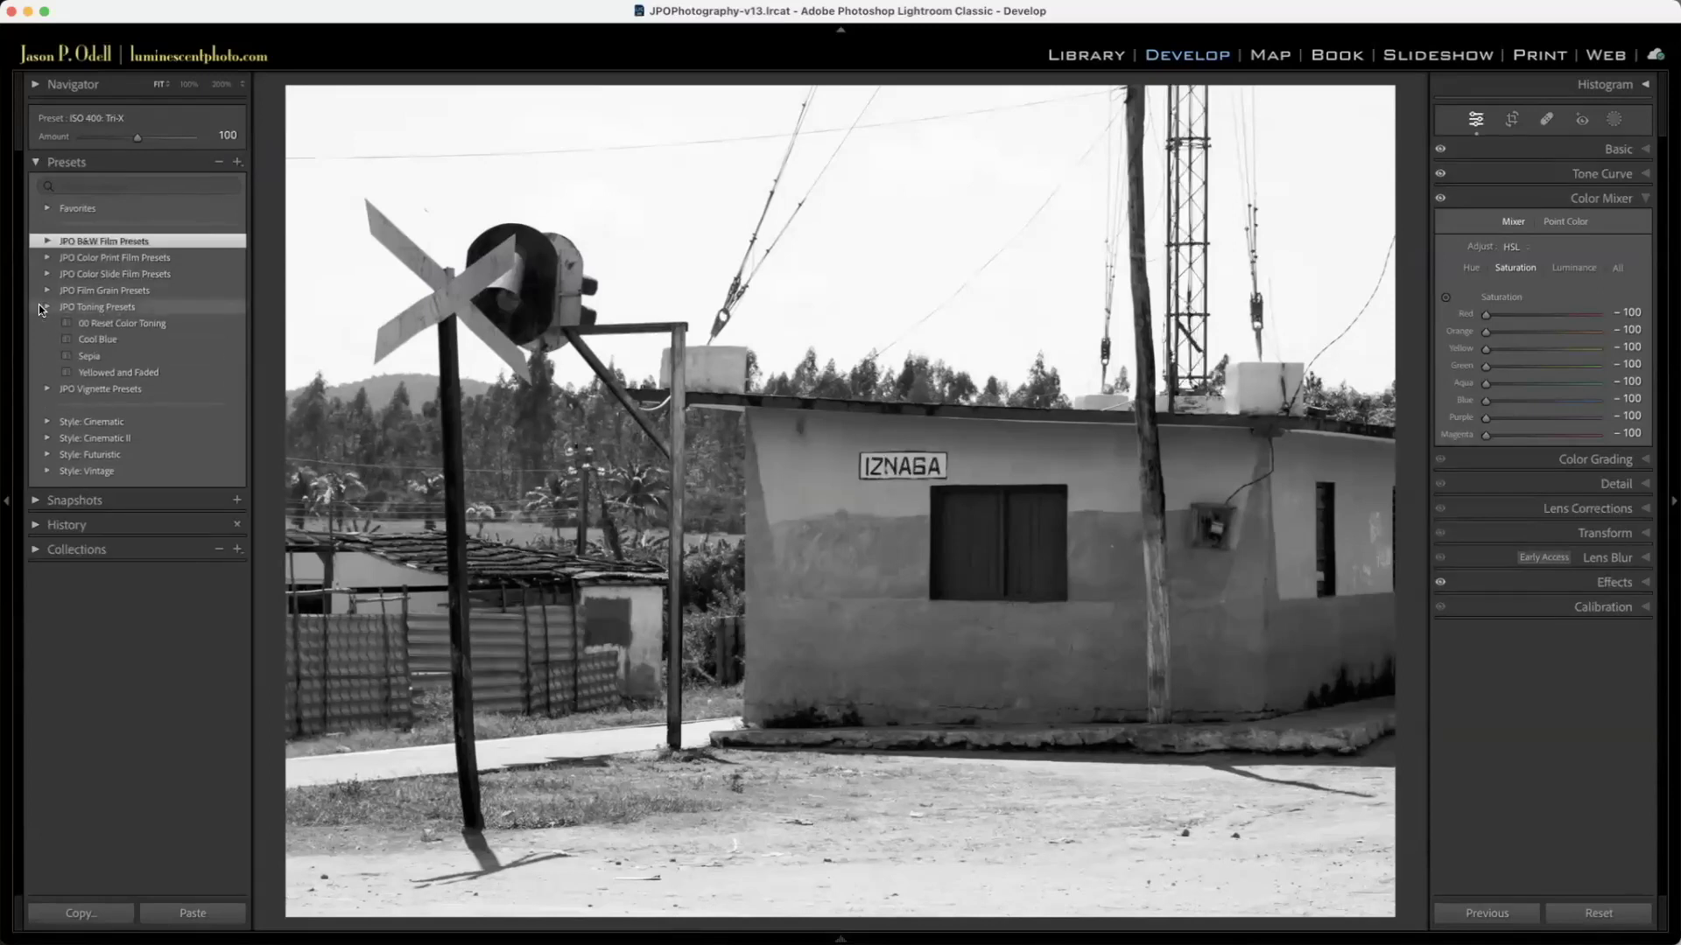
{"action": "left_click", "coordinate": [91, 356]}
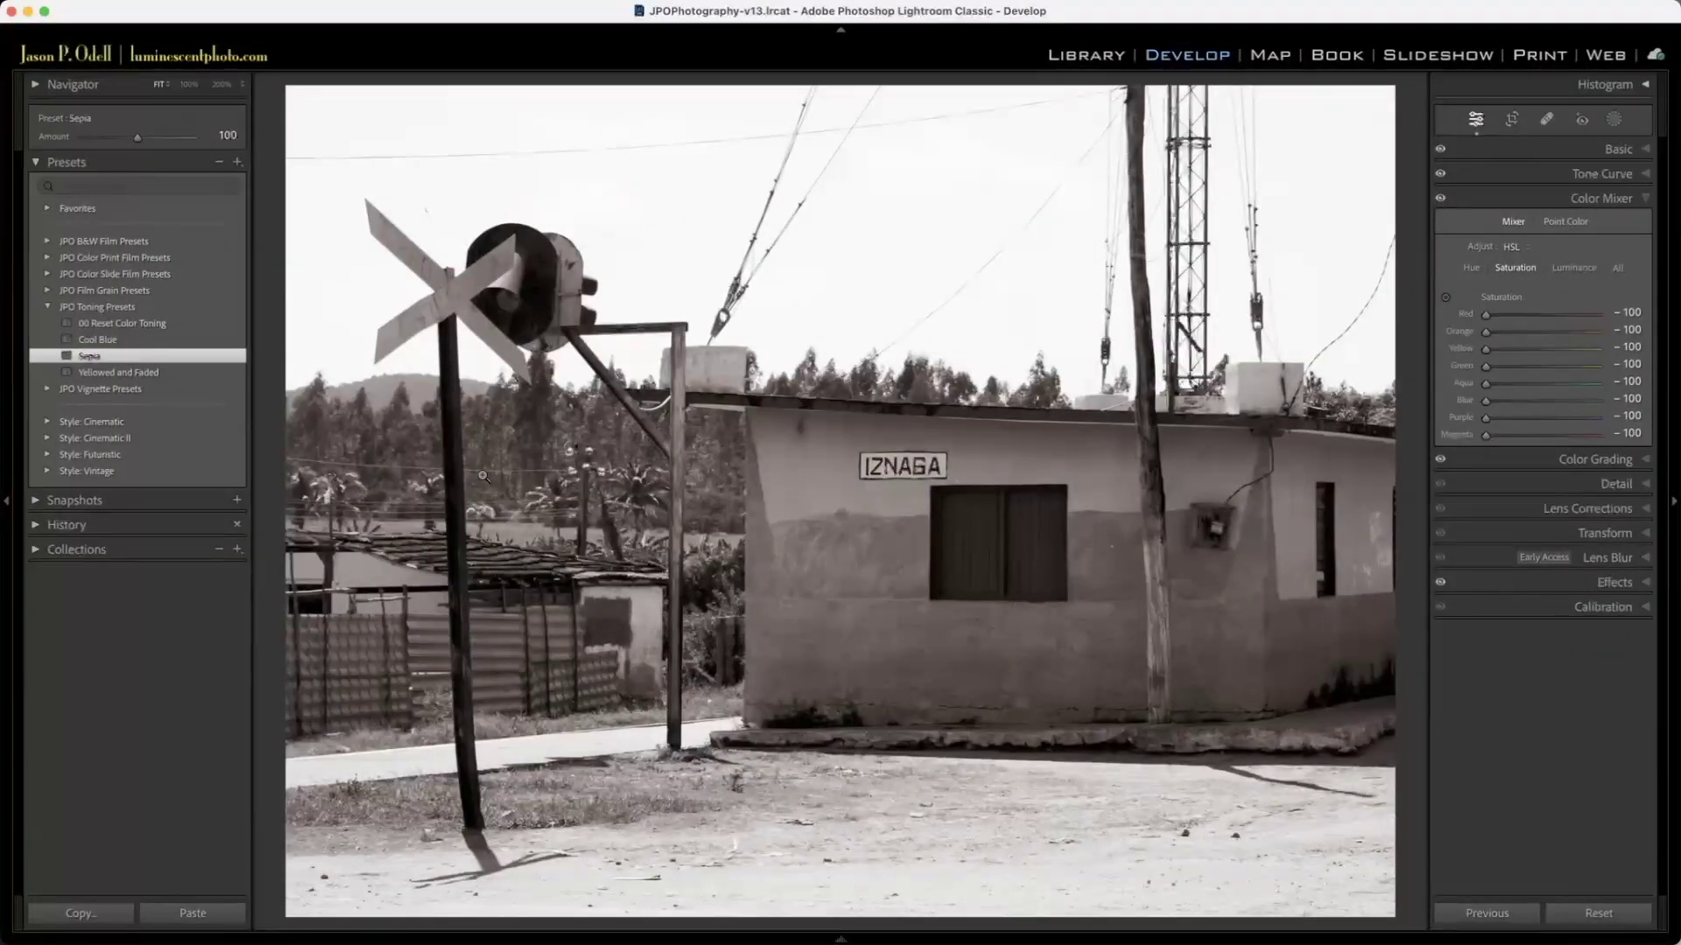
Step: Open the Phillips 66 storefront photo for developing, try the Sepia toning preset and replace it with Yellowed and Faded
{"action": "key", "text": "g"}
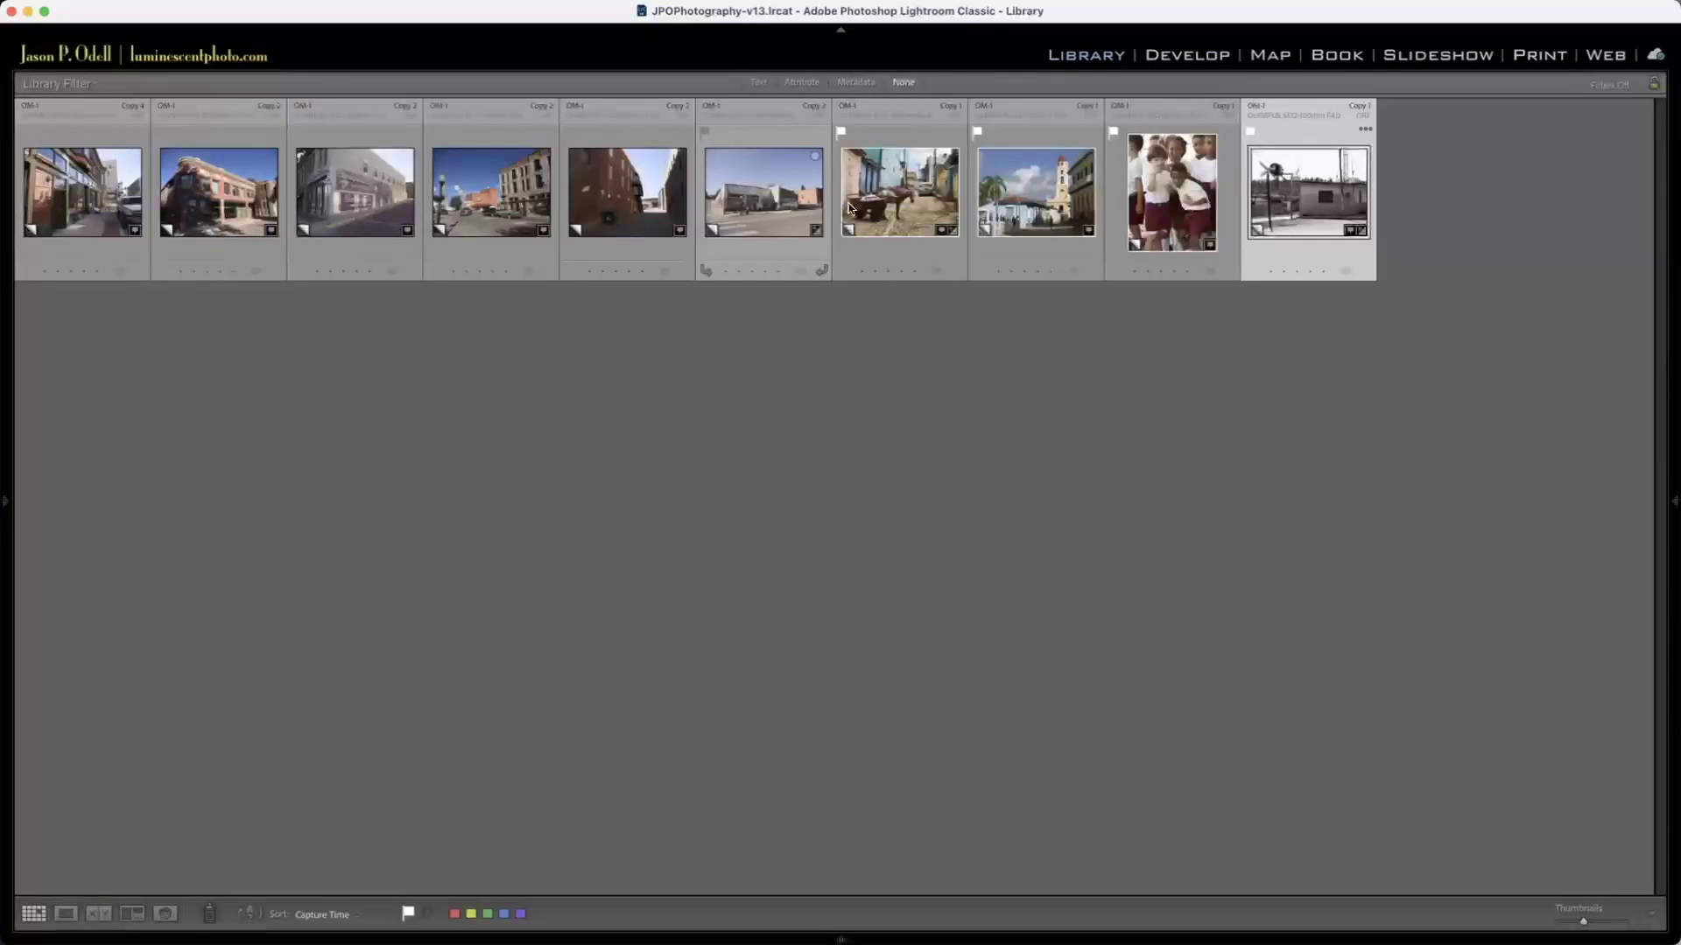
{"action": "left_click", "coordinate": [779, 208]}
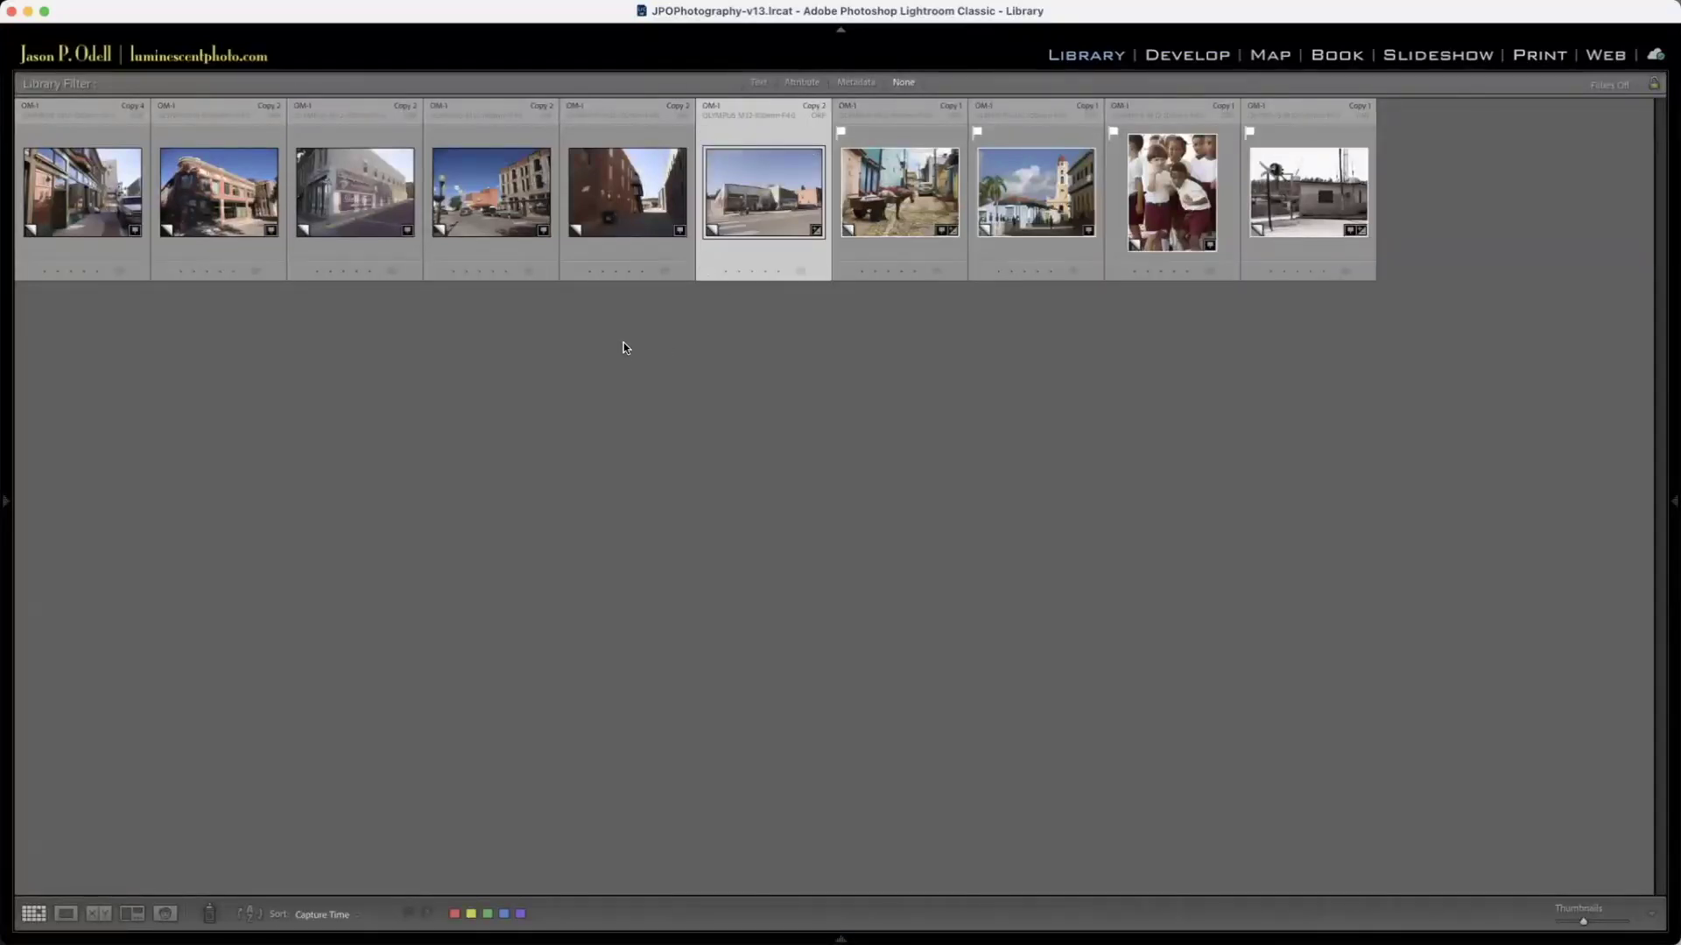
{"action": "key", "text": "d"}
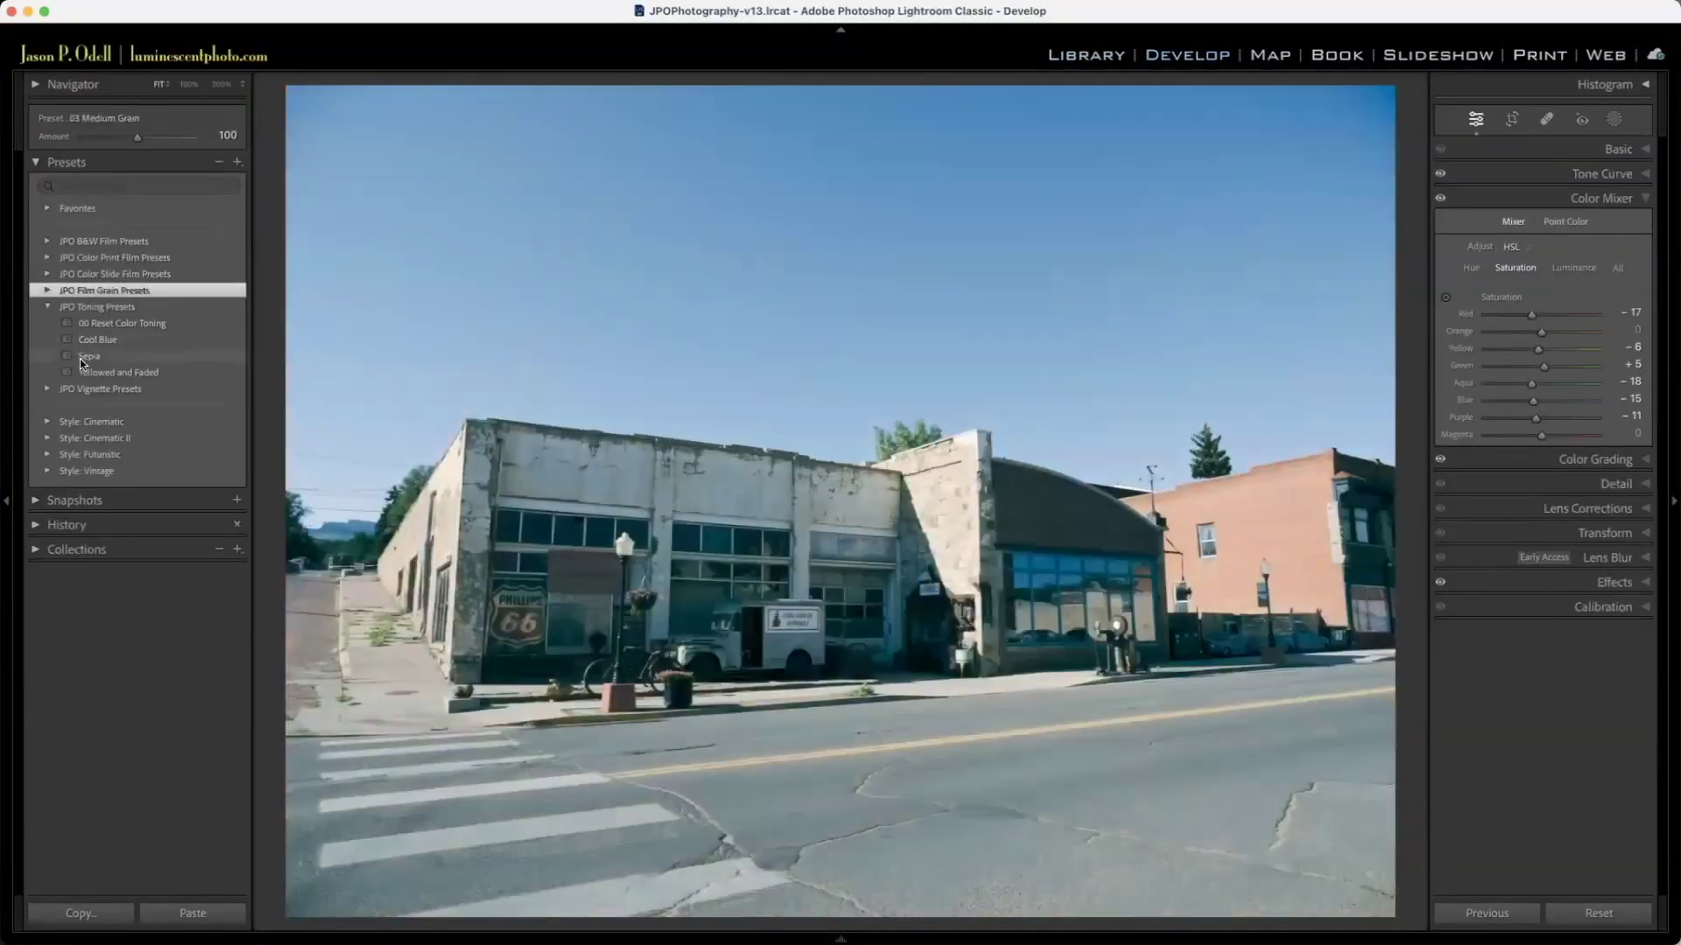
{"action": "left_click", "coordinate": [82, 356]}
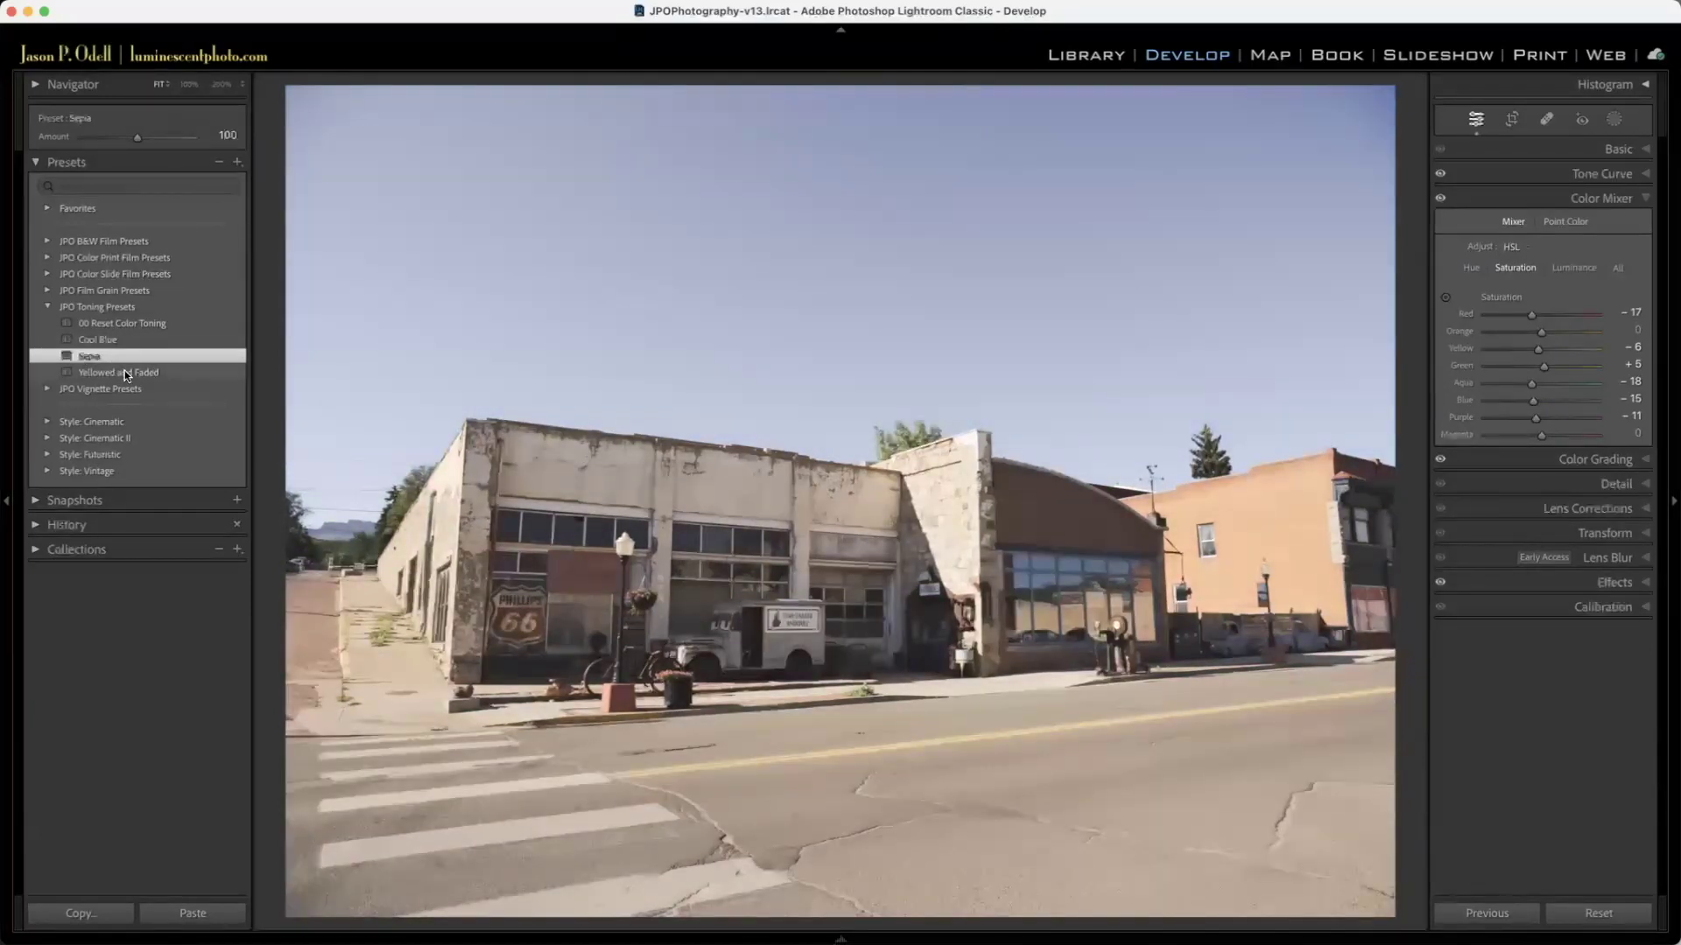
{"action": "left_click", "coordinate": [147, 372]}
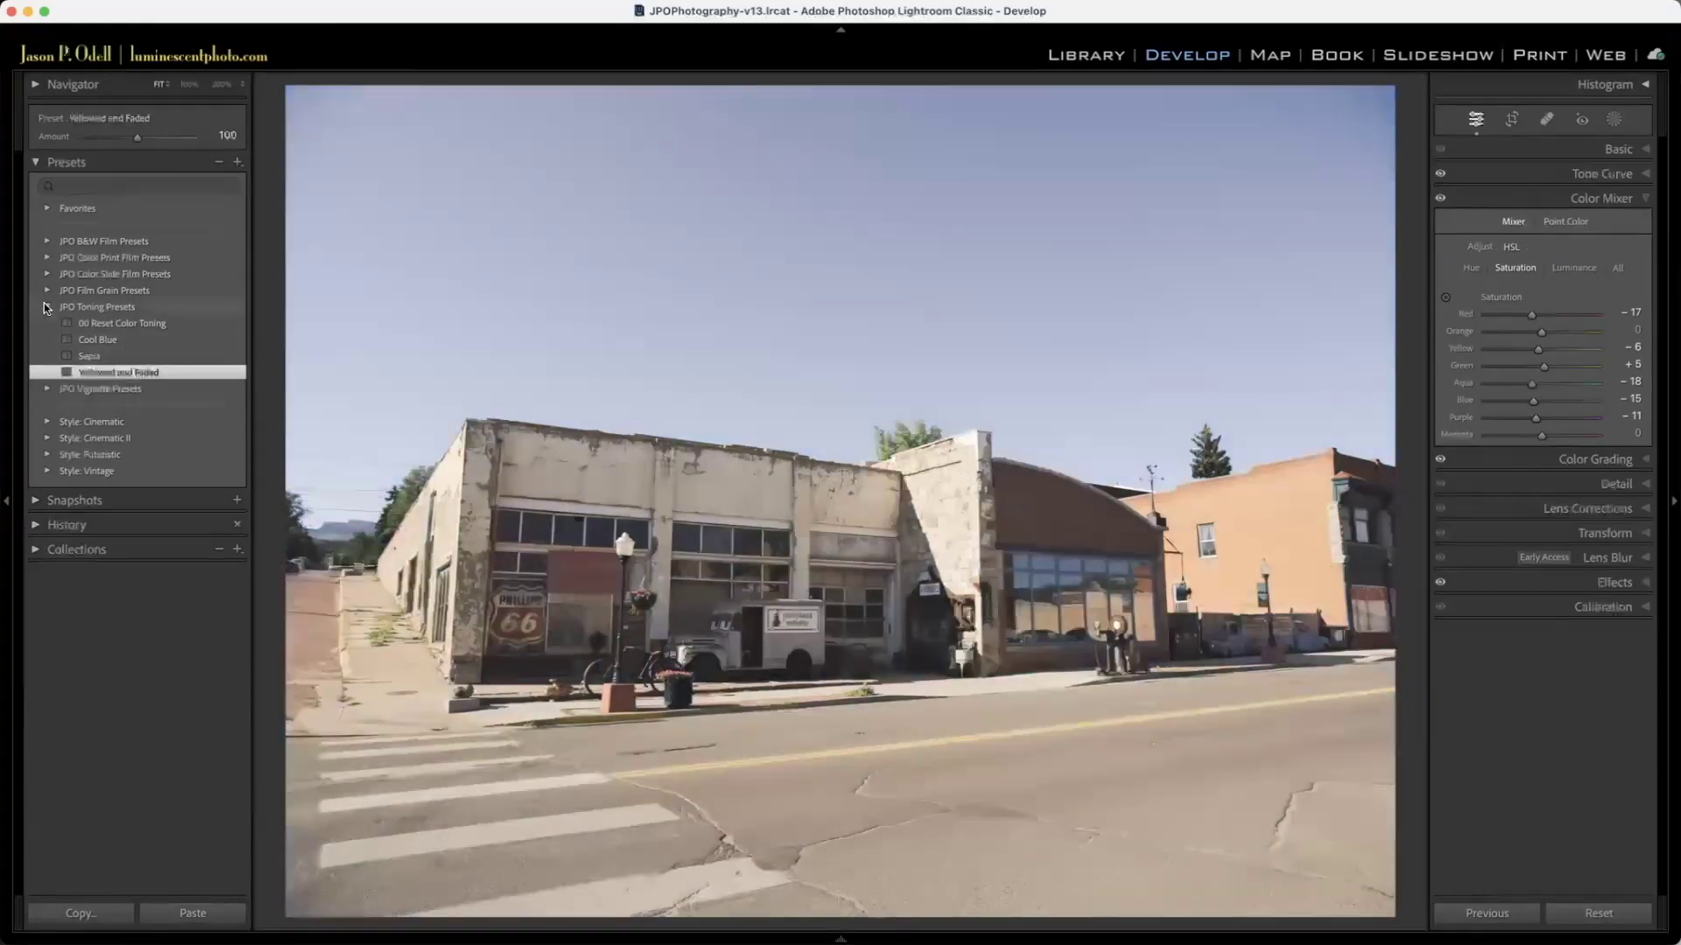
Step: List the JPO Vignette presets instead of the toning ones and apply Corner Vignette with an amount of 71
{"action": "left_click", "coordinate": [44, 302]}
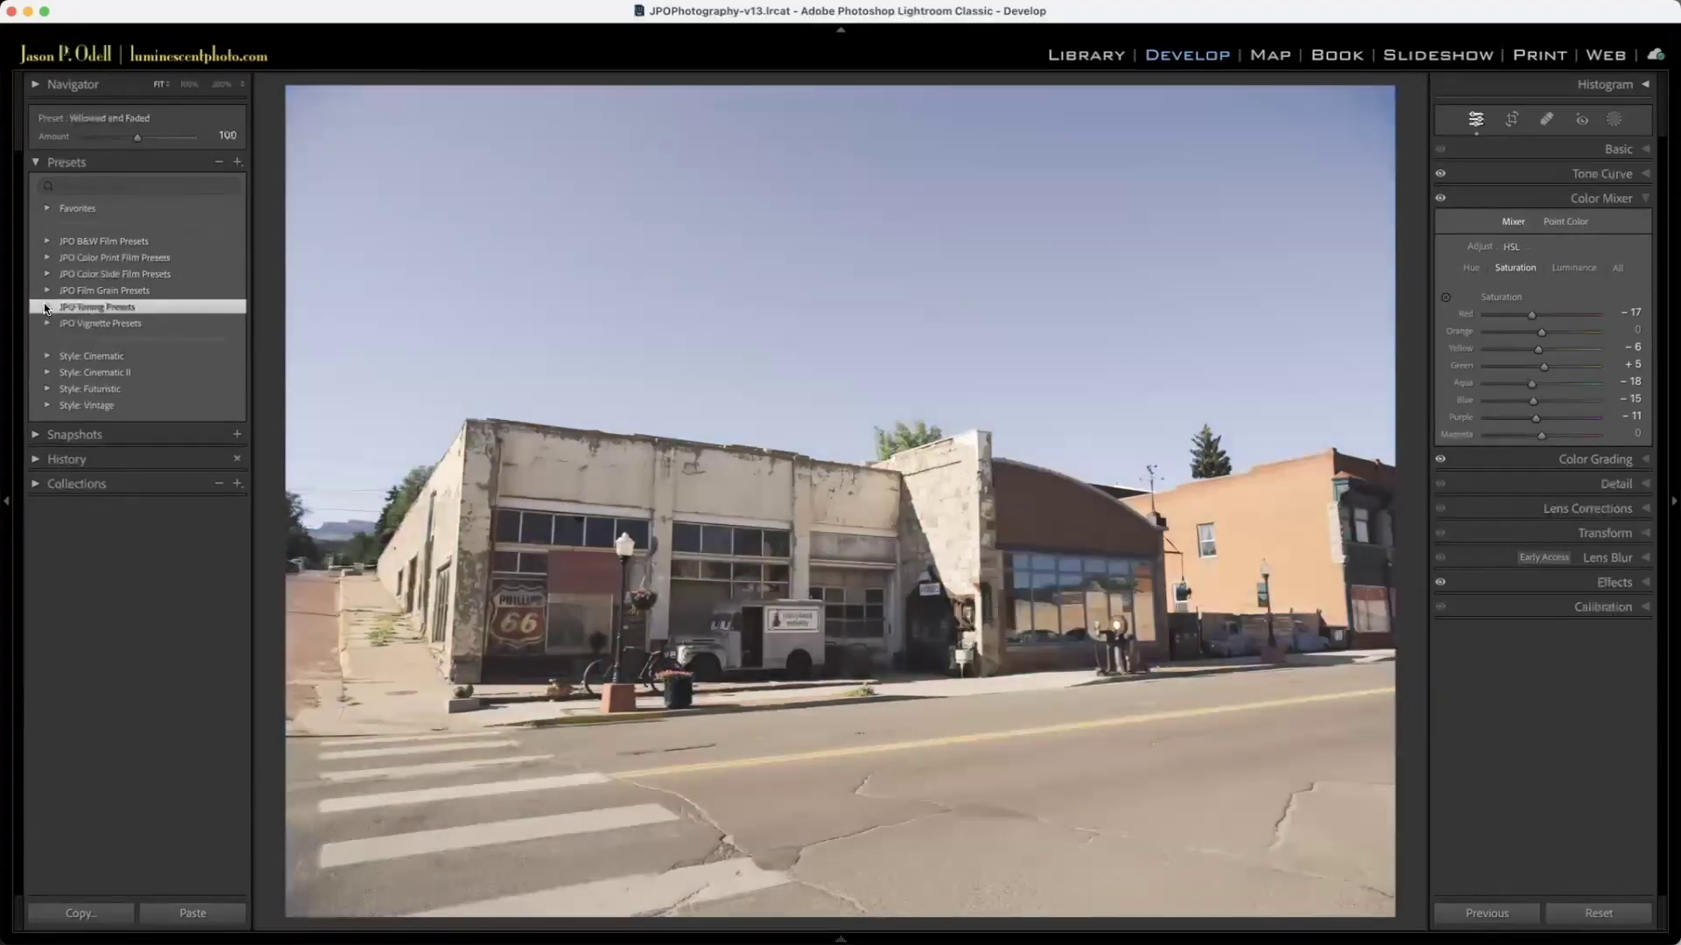
{"action": "left_click", "coordinate": [48, 323]}
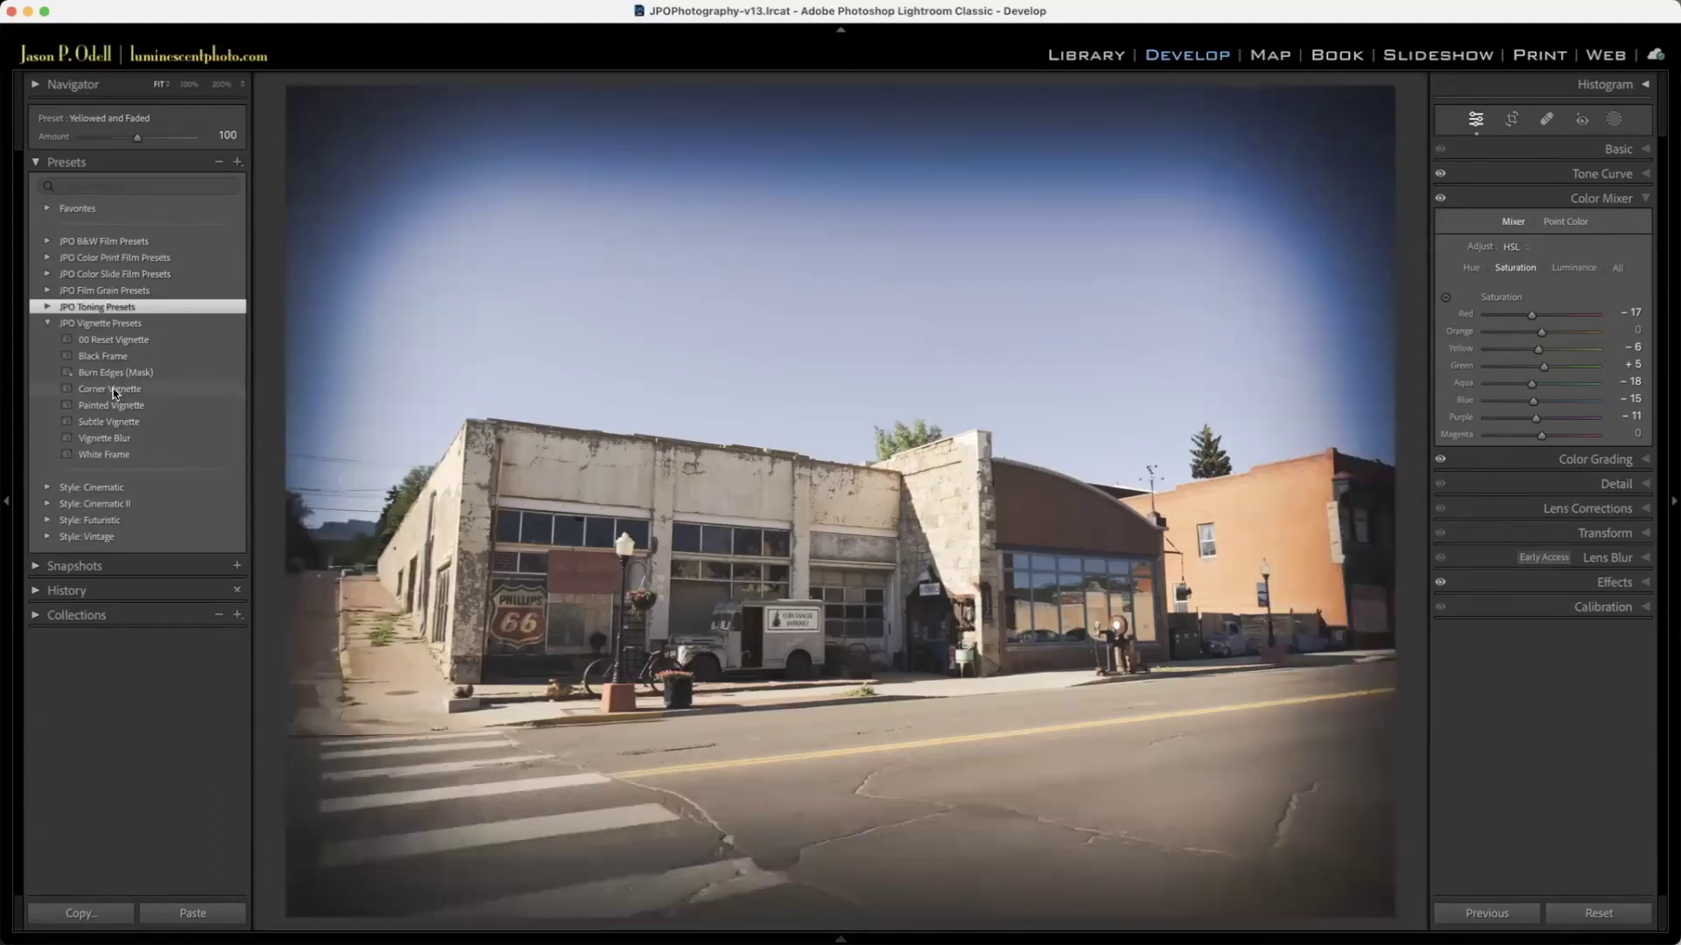
{"action": "left_click", "coordinate": [114, 391]}
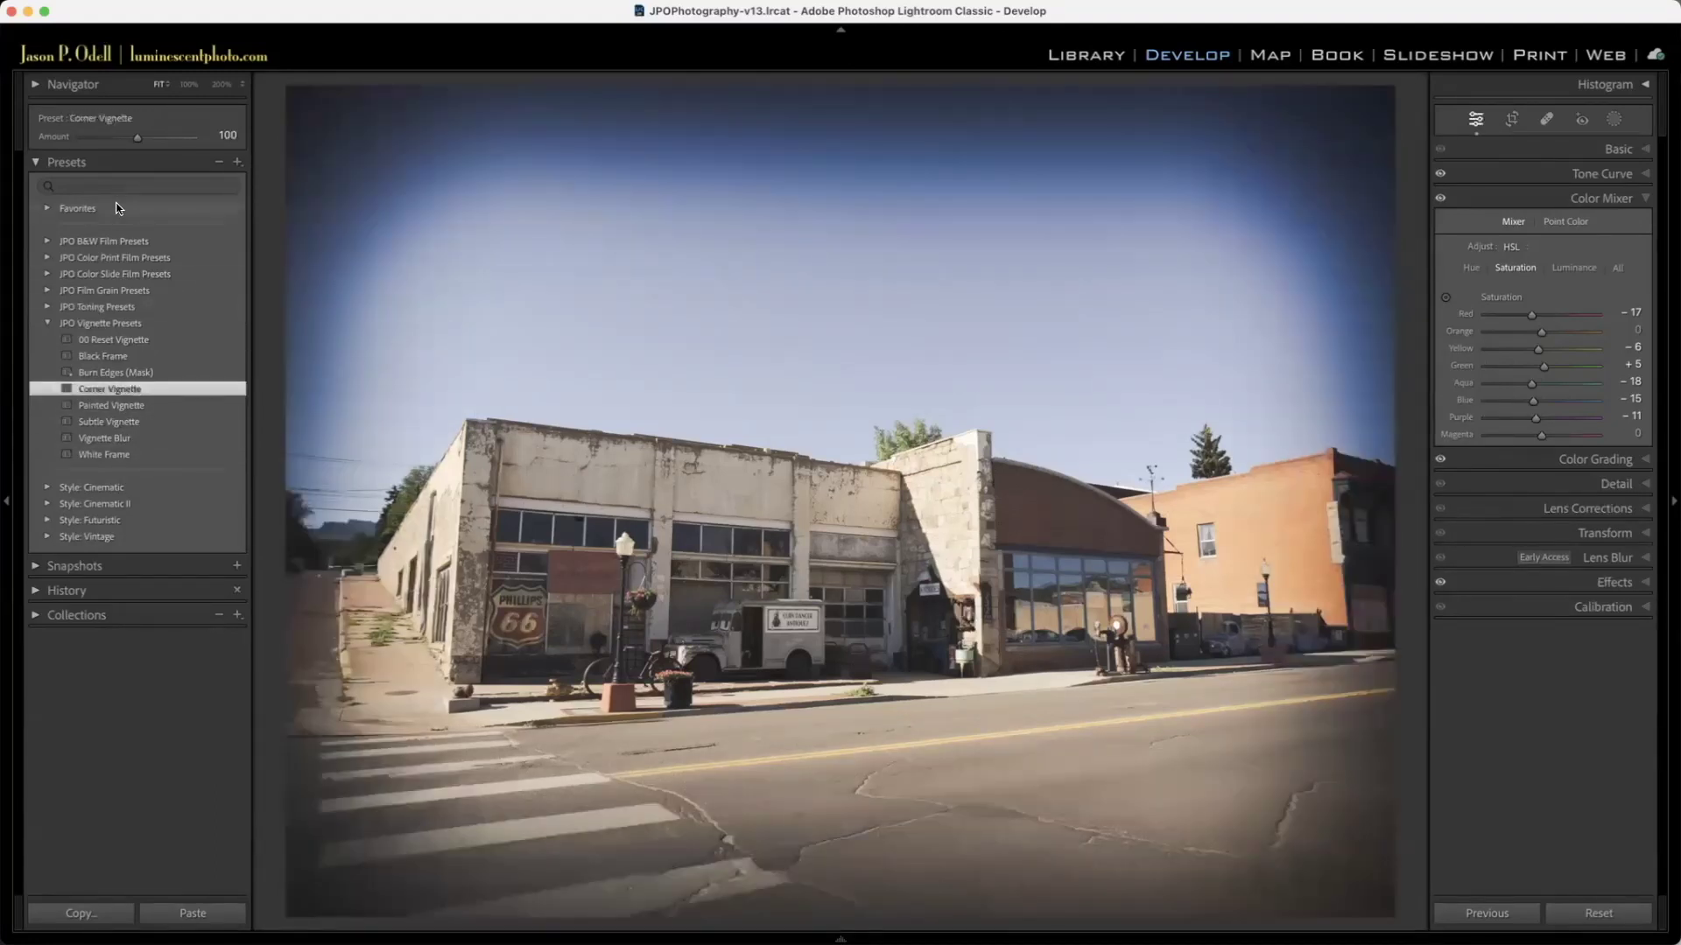
{"action": "mouse_move", "coordinate": [137, 140]}
{"action": "left_mouse_down"}
{"action": "mouse_move", "coordinate": [95, 139]}
{"action": "mouse_move", "coordinate": [122, 142]}
{"action": "left_mouse_up"}
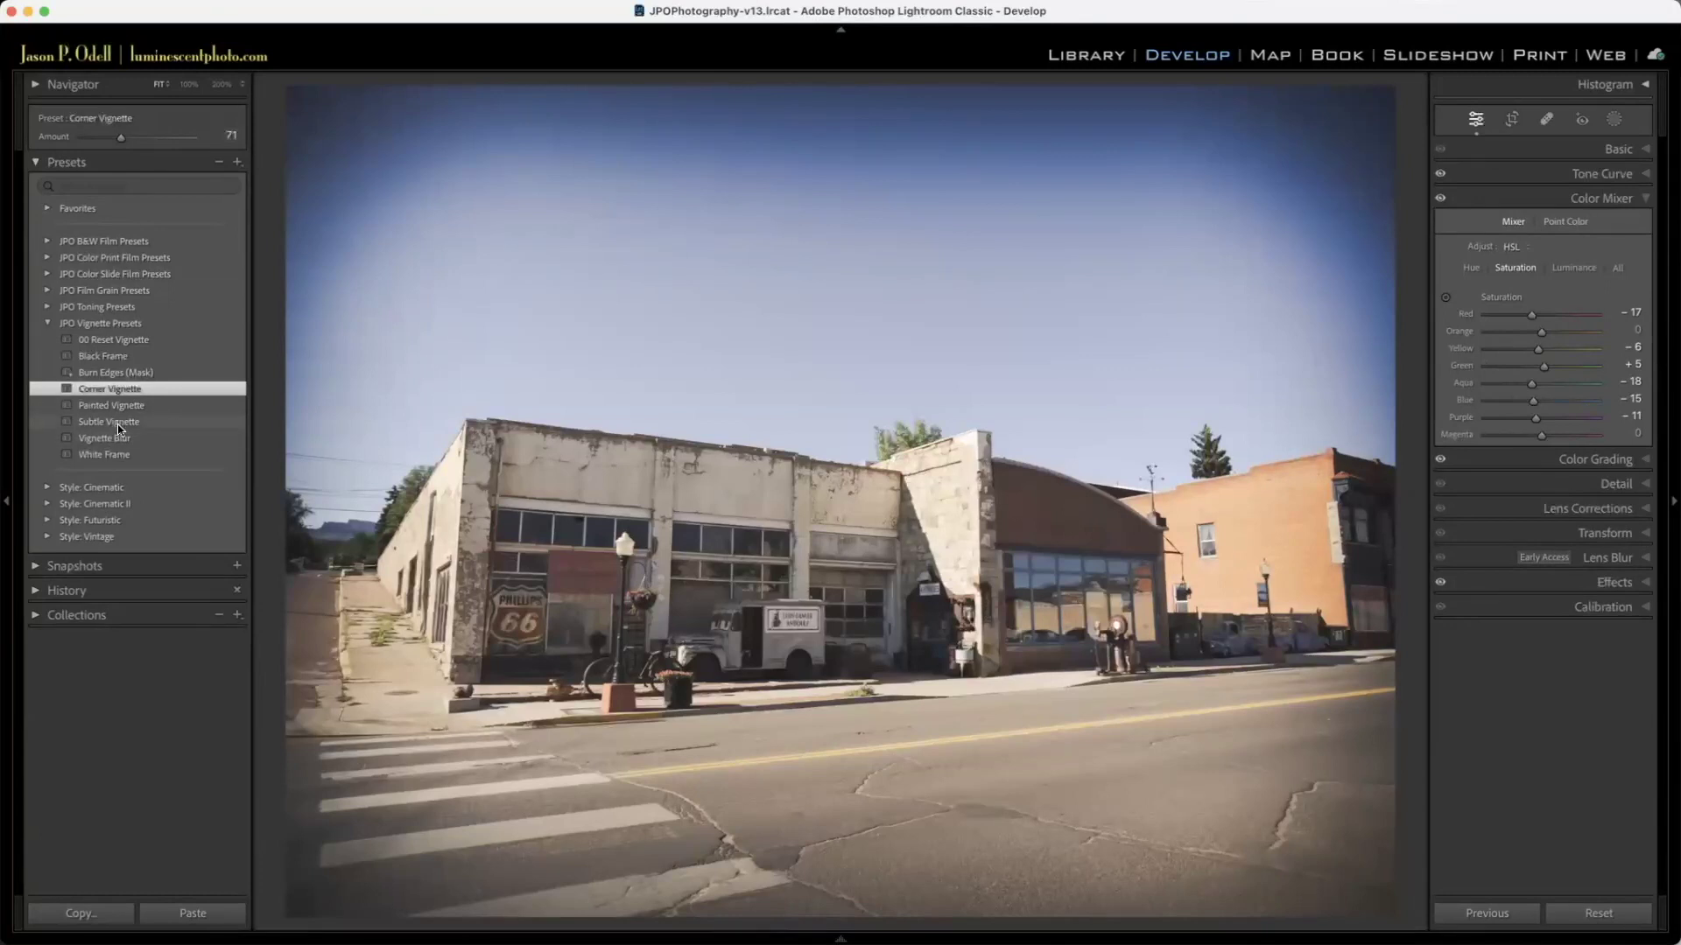
Step: Replace the corner vignette with Subtle Vignette at an amount of 80 and add the Burn Edges (Mask) preset
{"action": "left_click", "coordinate": [117, 423]}
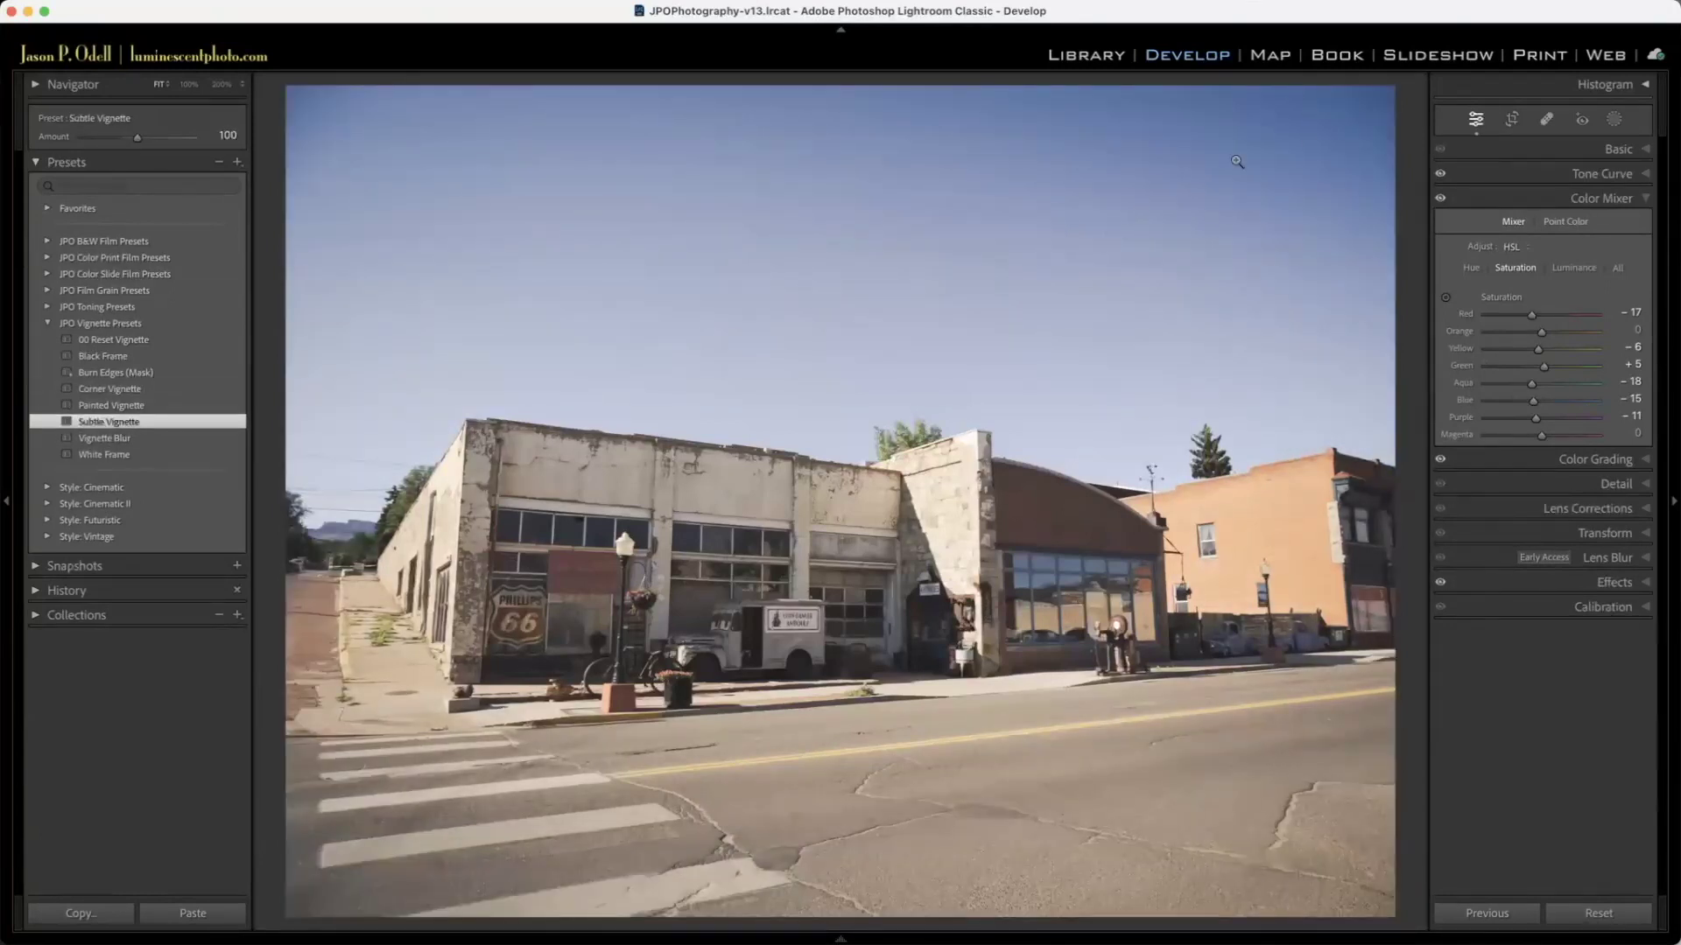
{"action": "left_click", "coordinate": [121, 137]}
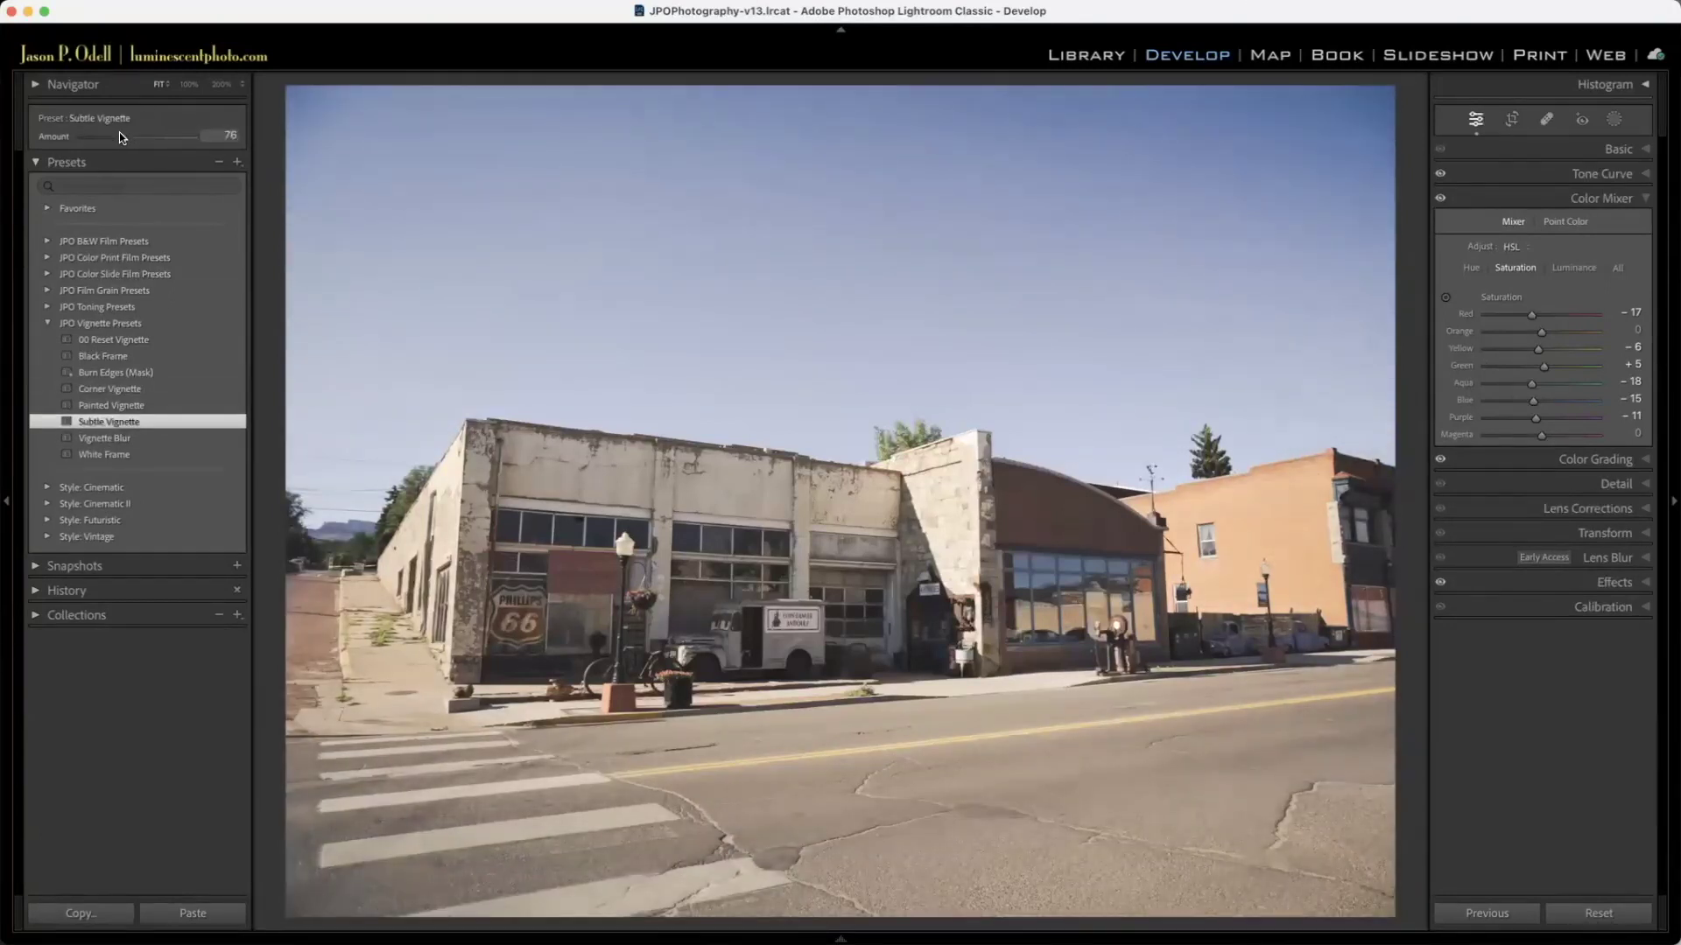
{"action": "left_click", "coordinate": [125, 137]}
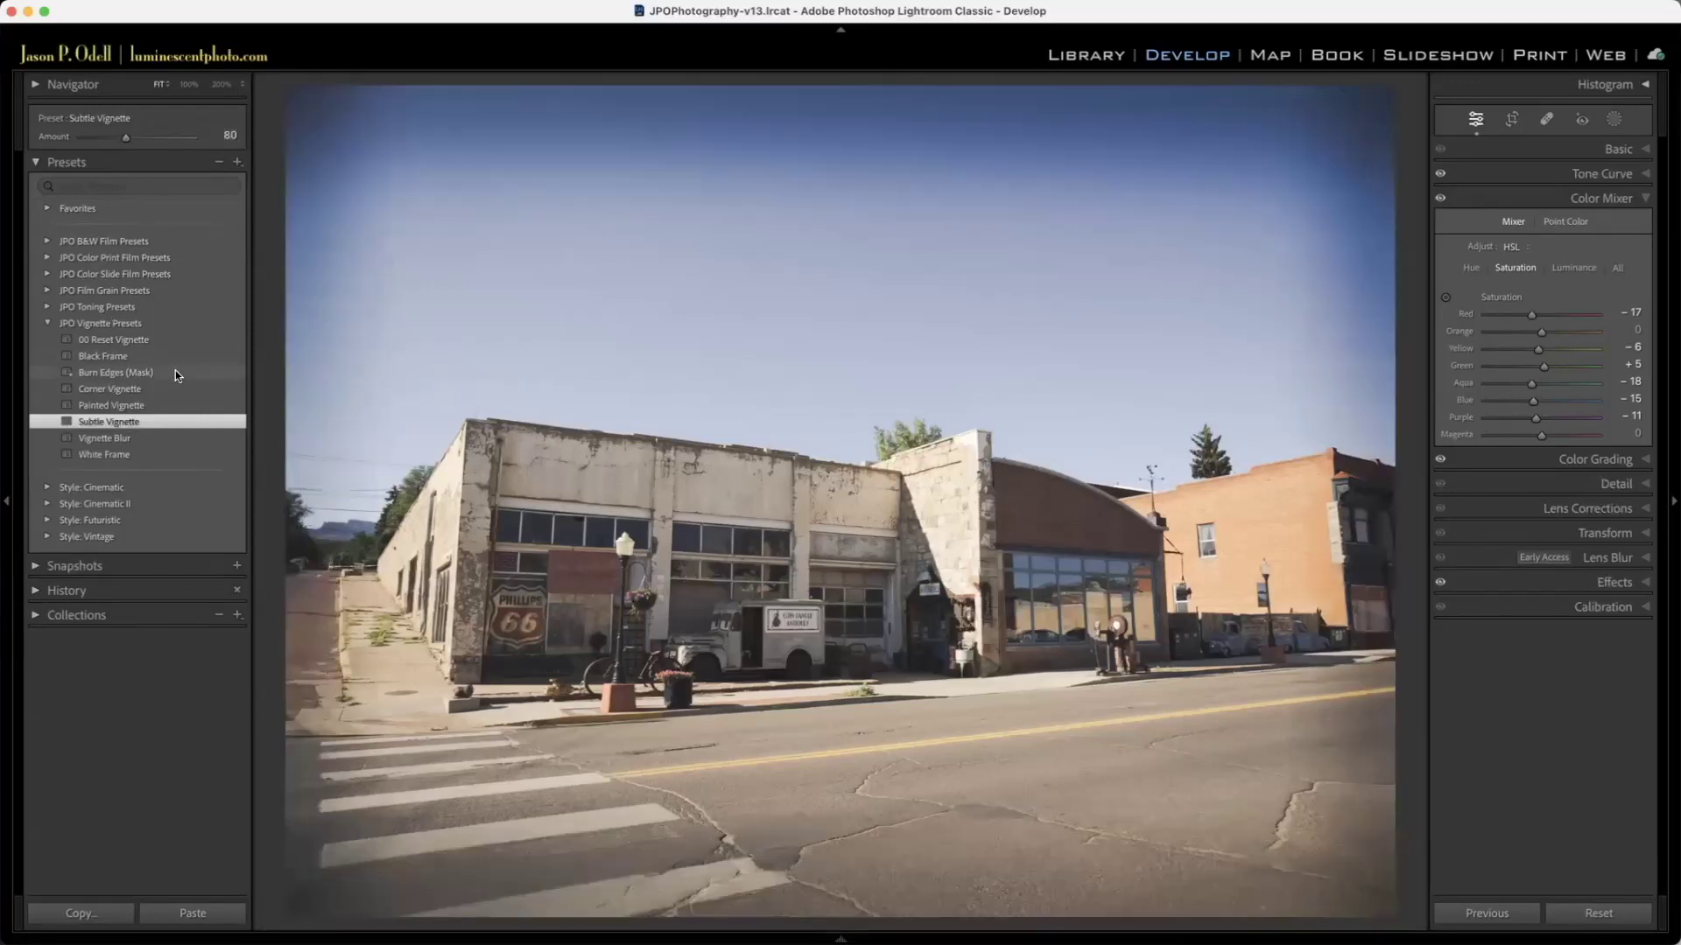
{"action": "left_click", "coordinate": [175, 372]}
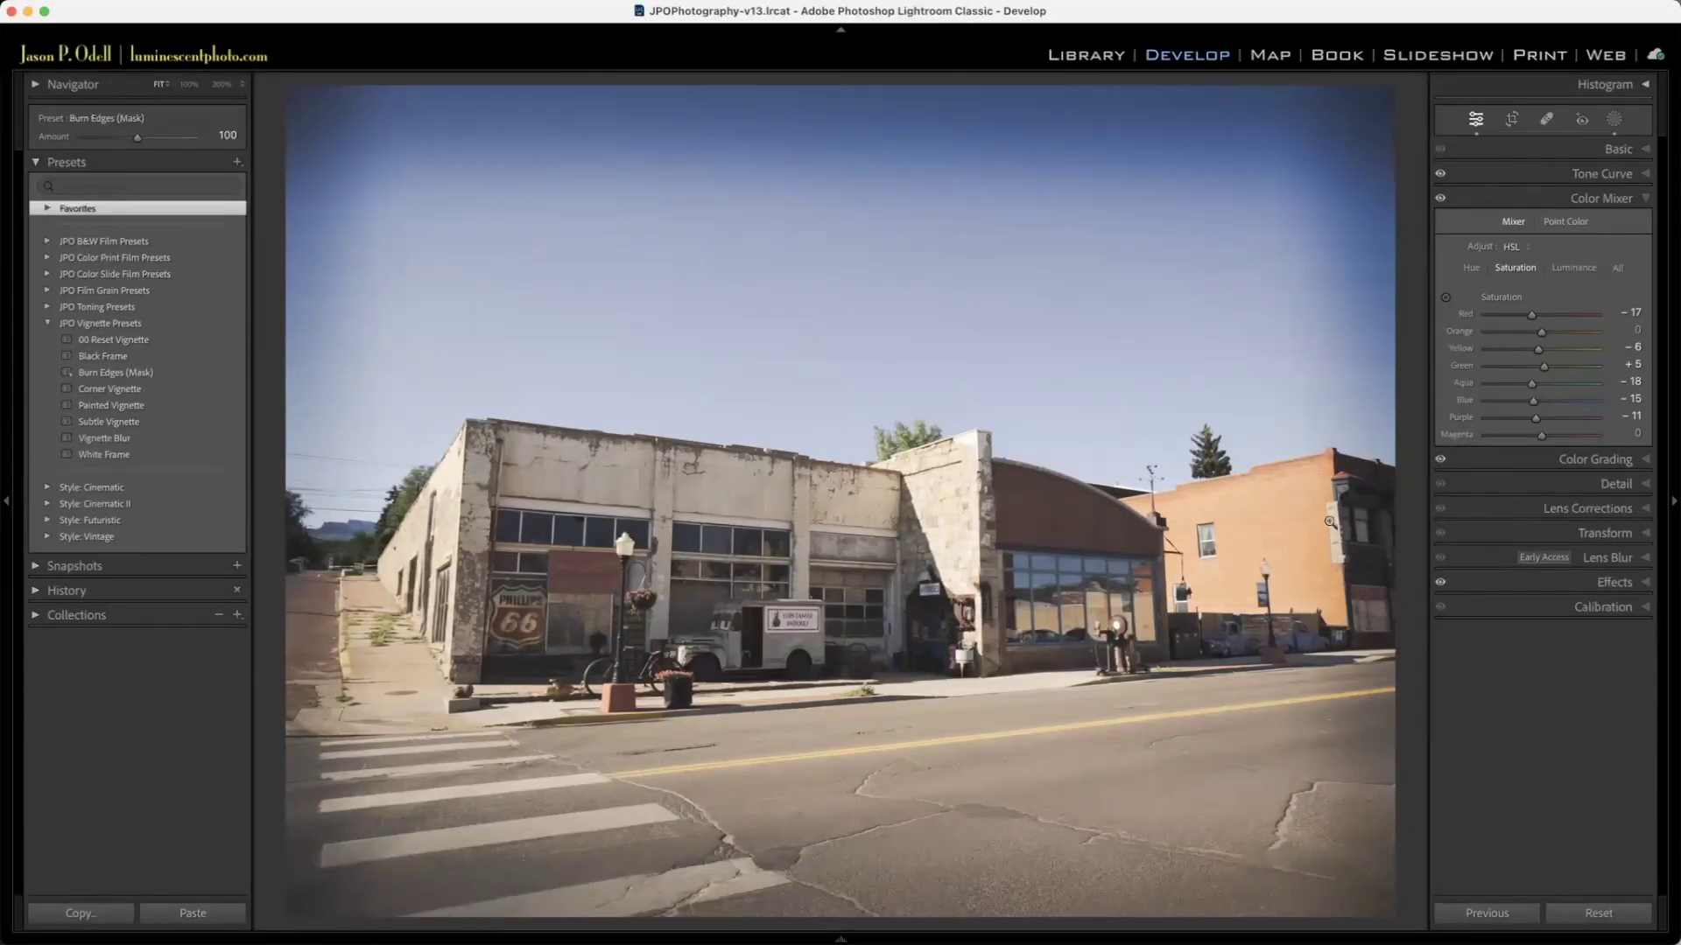
Step: Open the Iznaga building photo for developing and apply the Burn Edges (Mask) preset with an amount of 148
{"action": "key", "text": "g"}
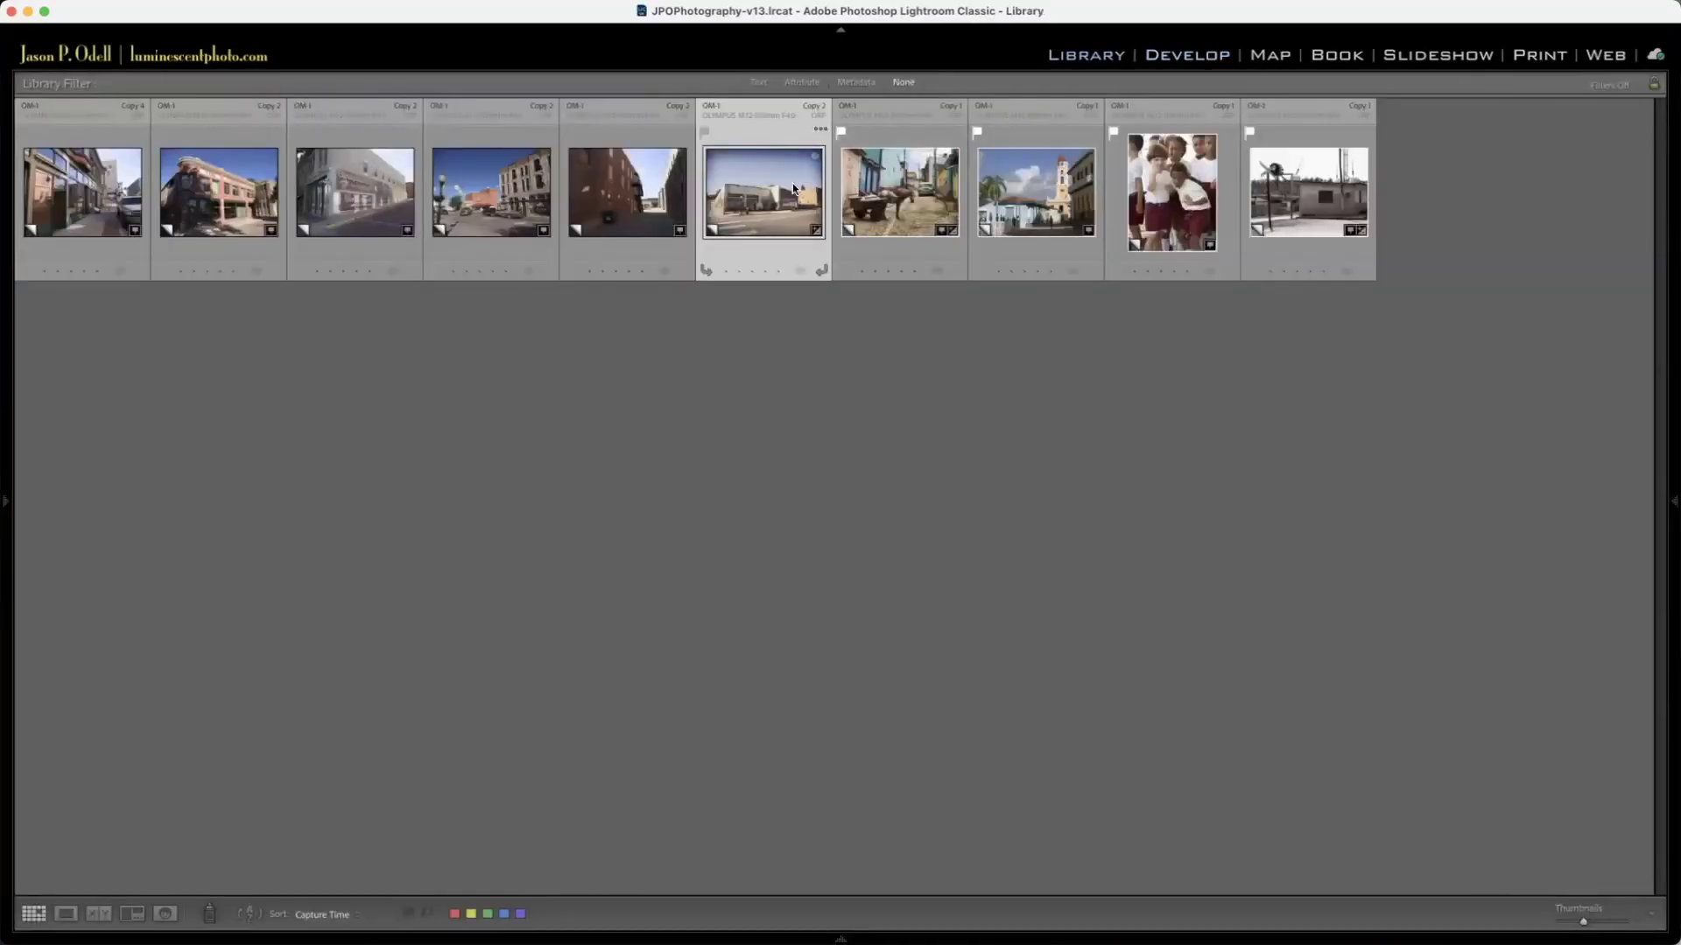
{"action": "left_click", "coordinate": [1321, 208]}
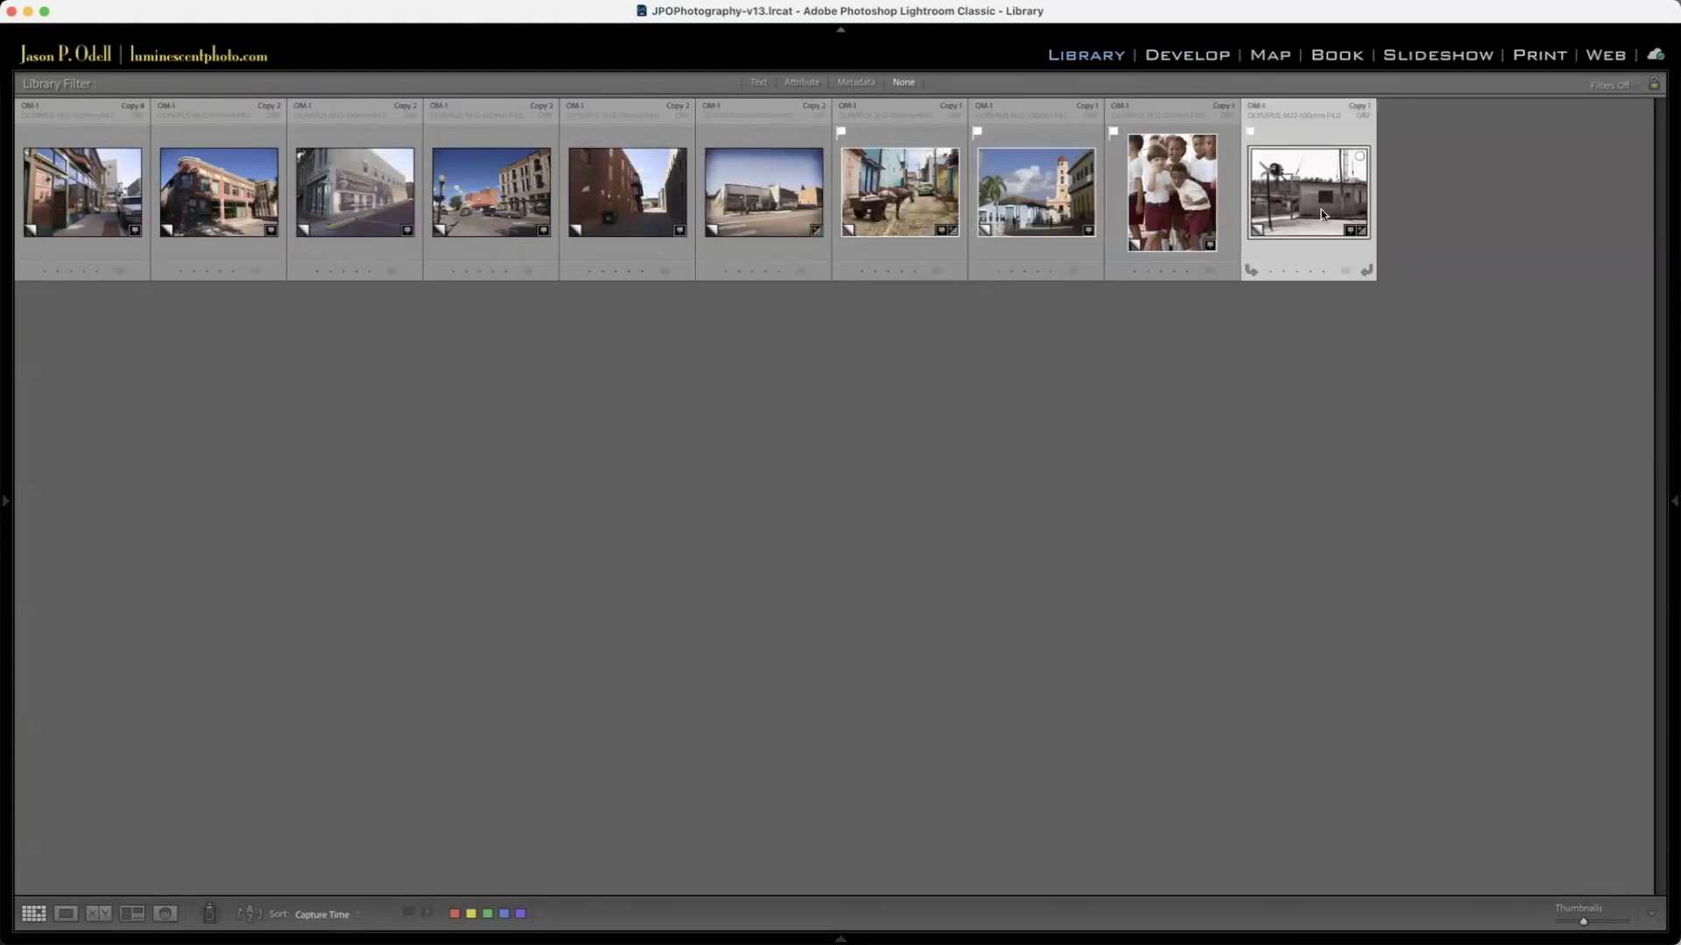
{"action": "key", "text": "d"}
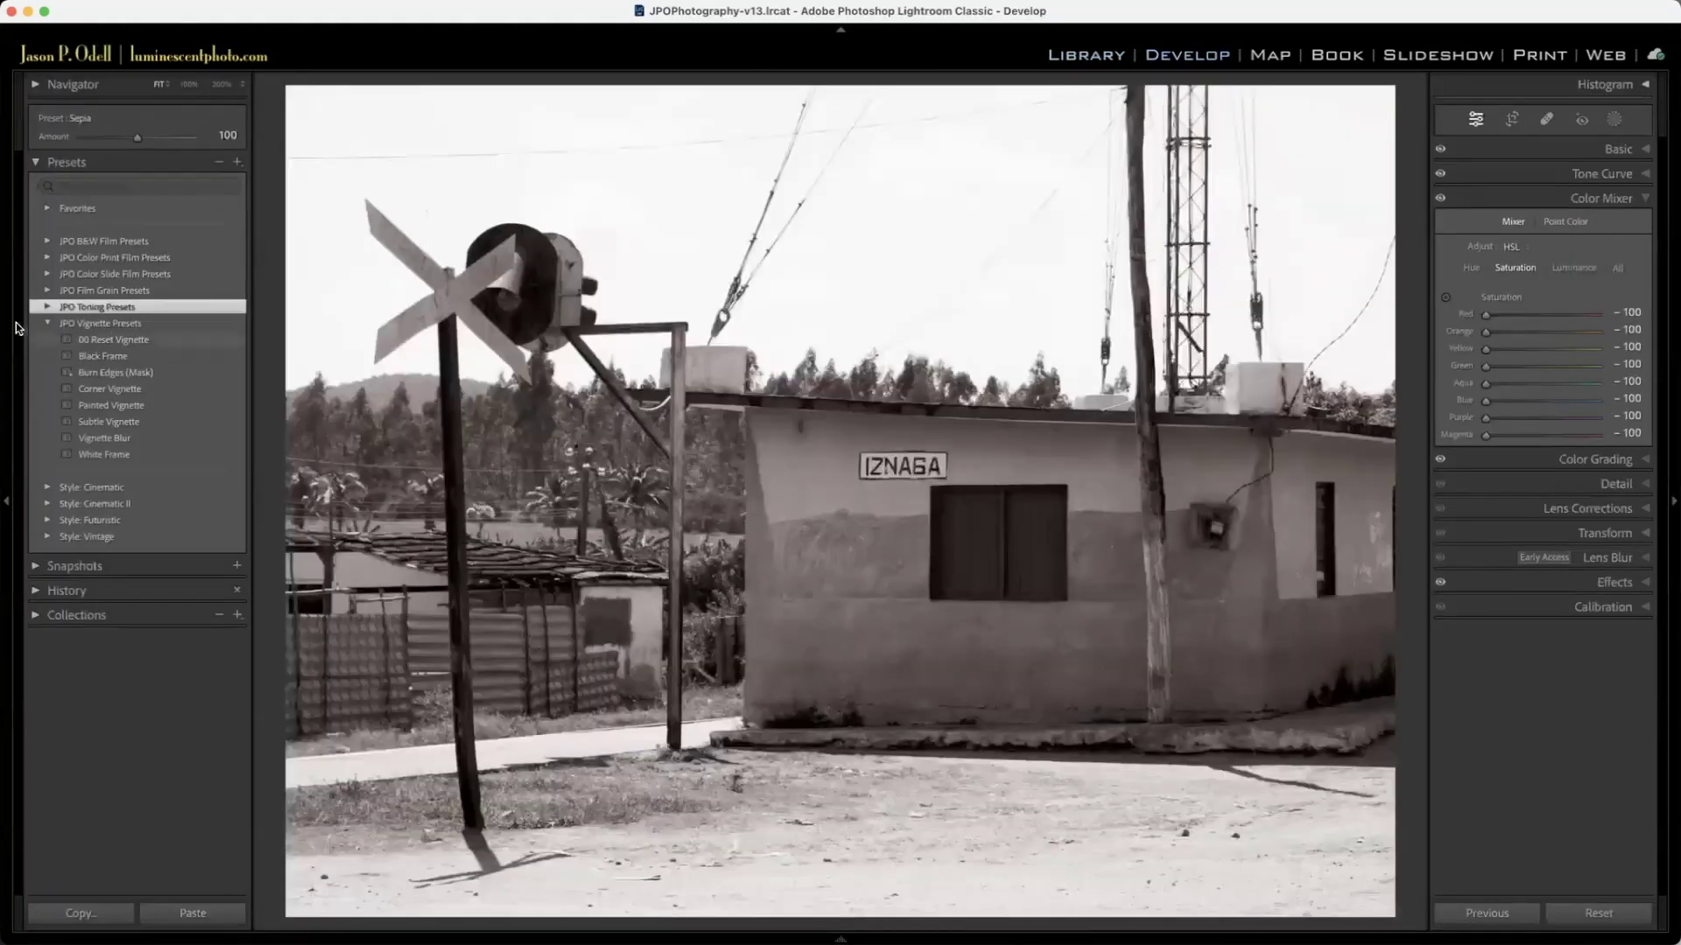
{"action": "left_click", "coordinate": [101, 375]}
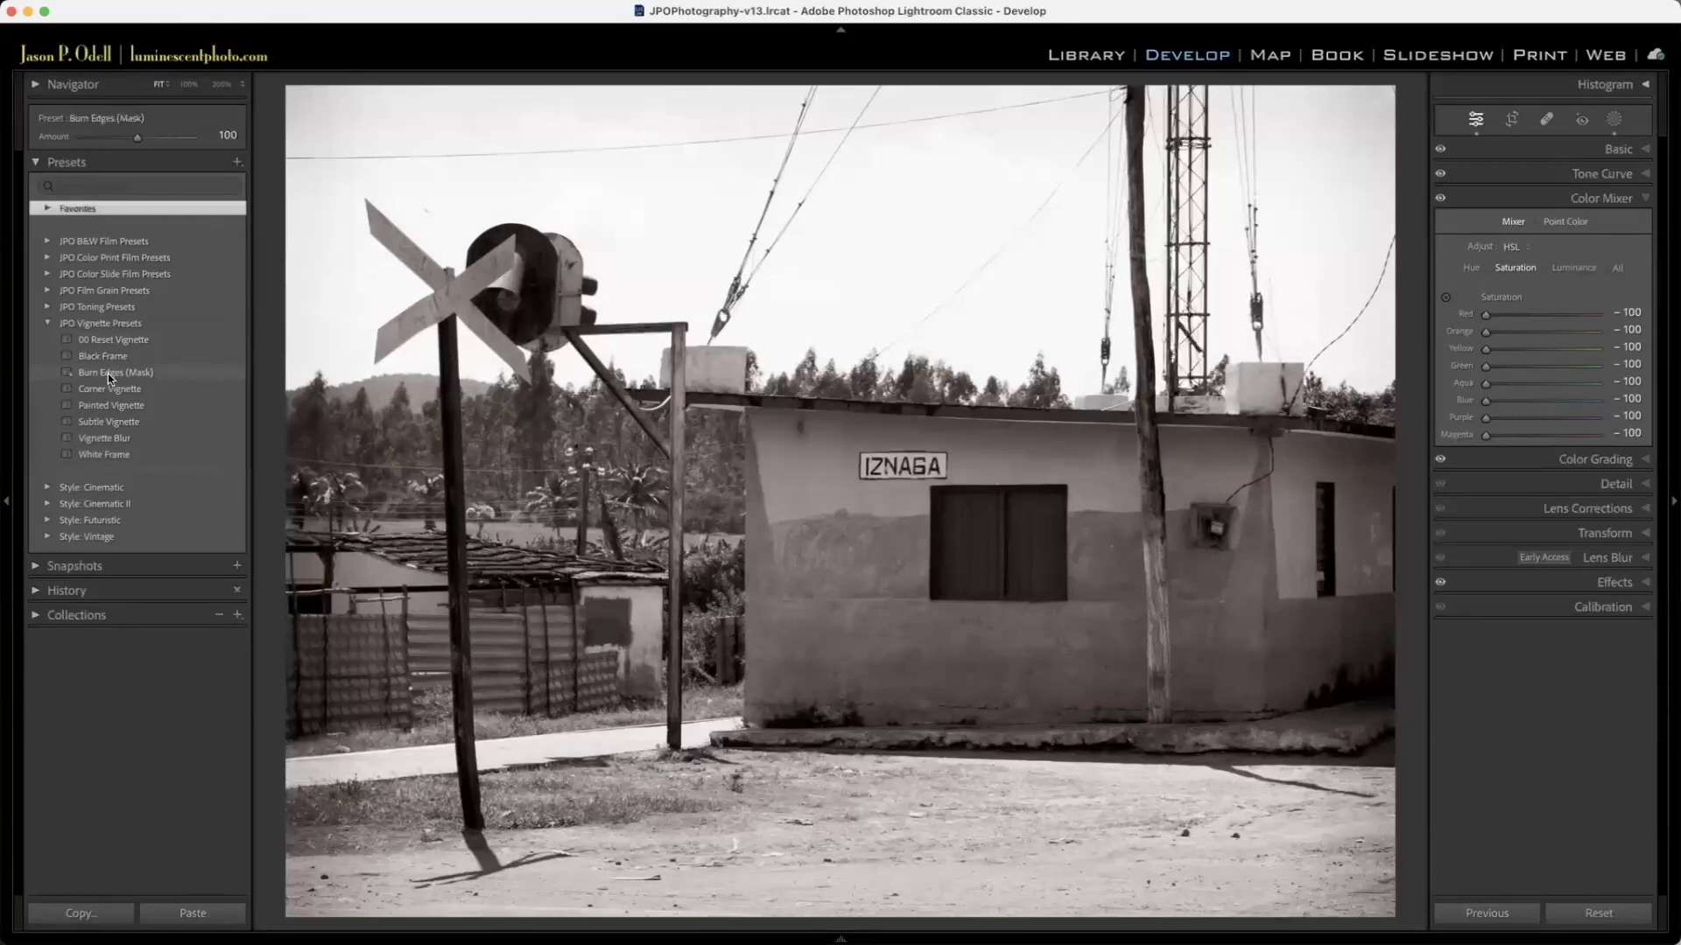
{"action": "left_click", "coordinate": [108, 373]}
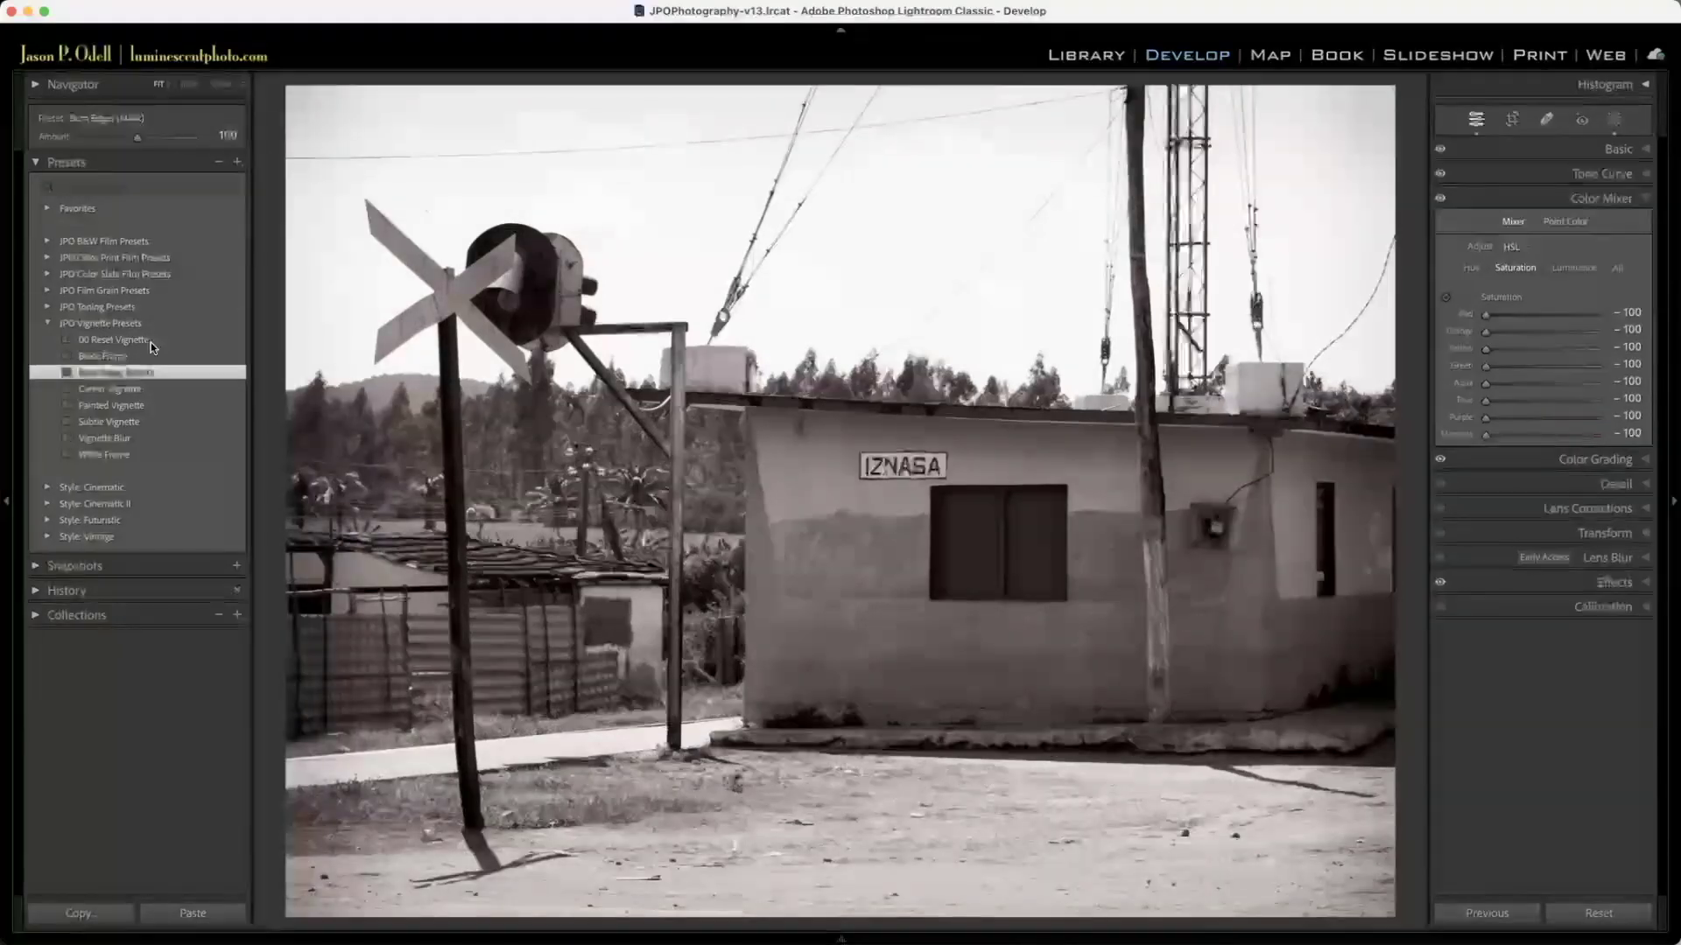
{"action": "left_click_drag", "start_coordinate": [138, 138], "coordinate": [163, 134]}
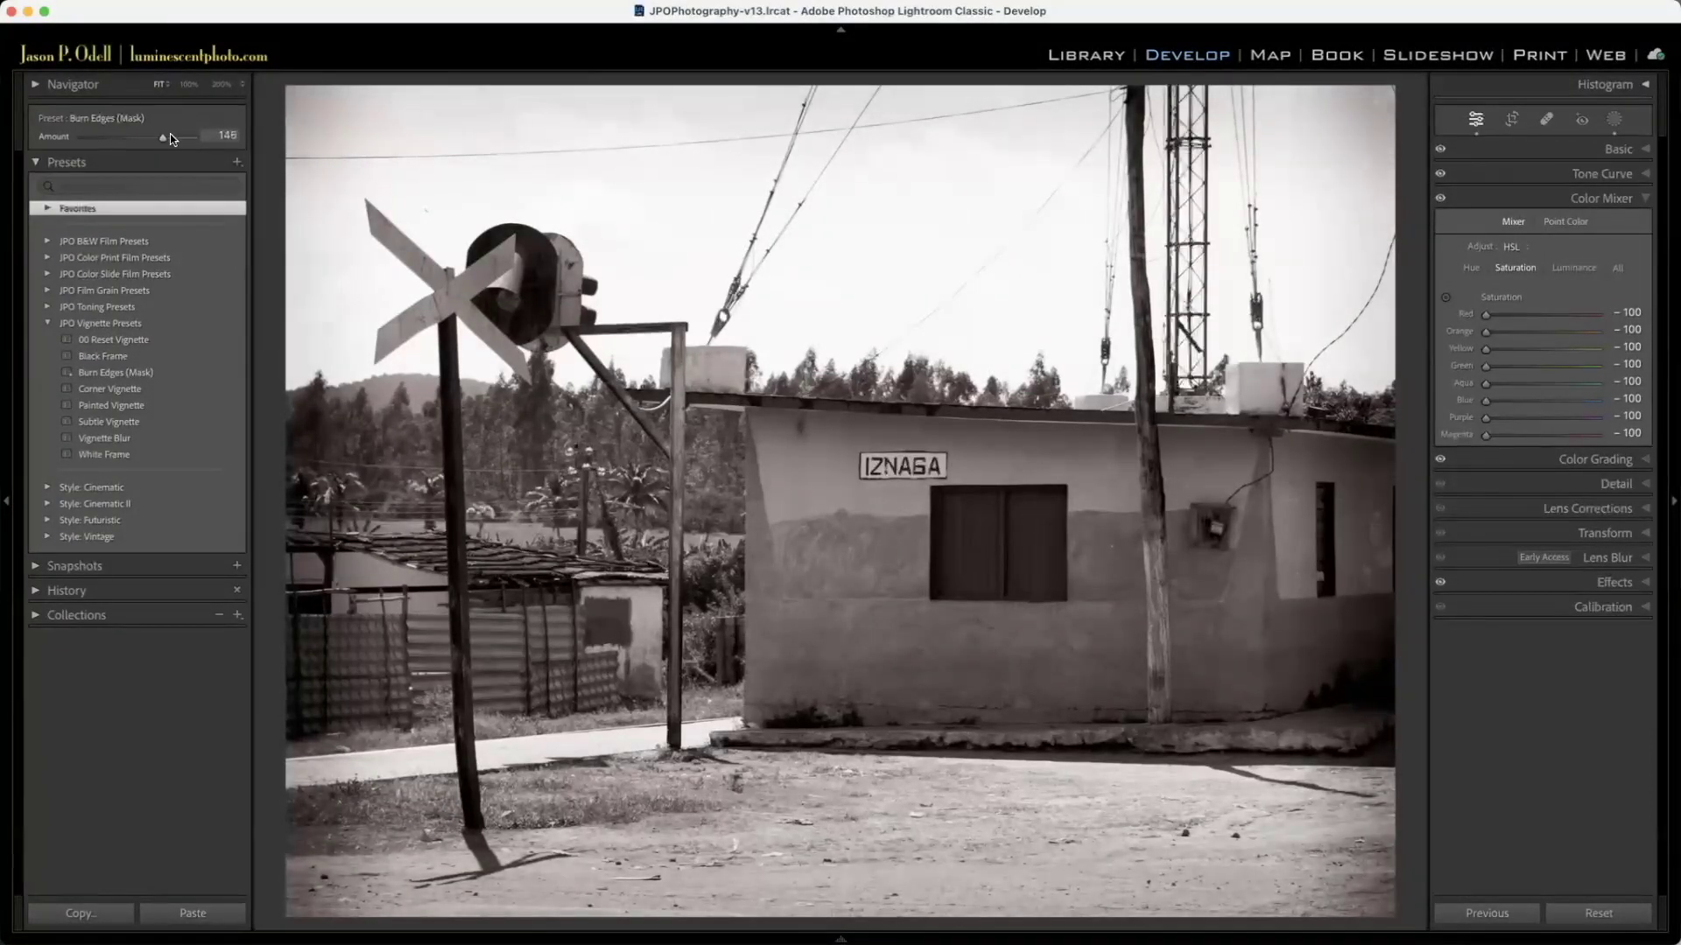
{"action": "left_click", "coordinate": [193, 182]}
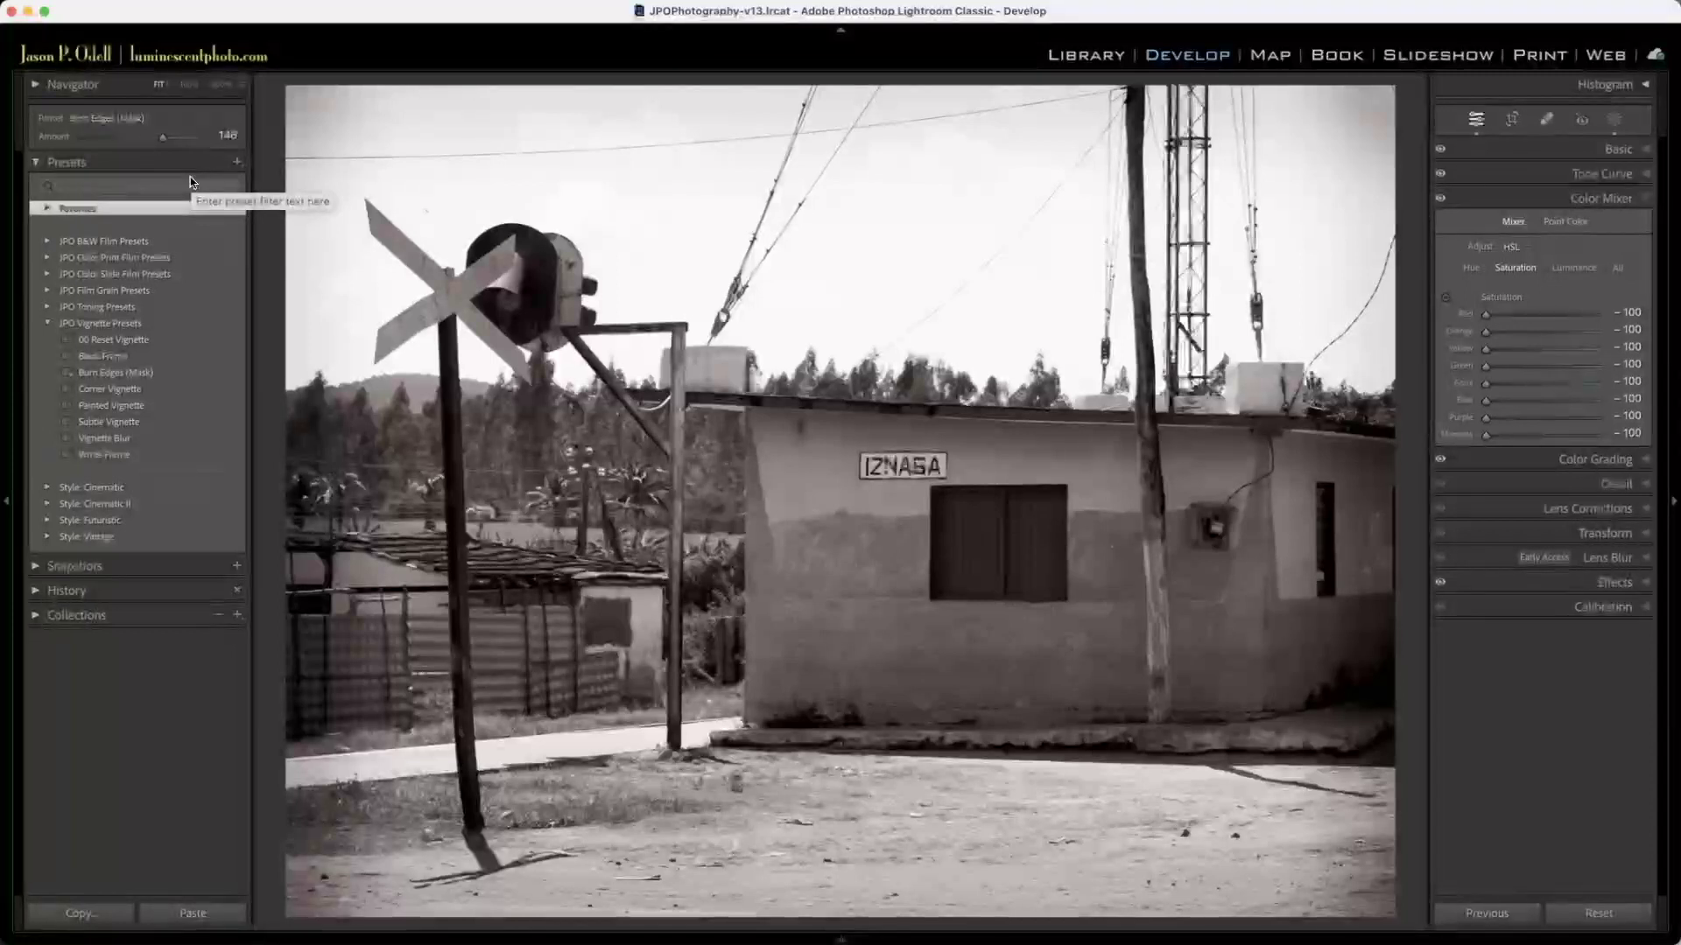
Step: Try the Black Frame and White Frame presets on the Iznaga photo and collapse the vignette group
{"action": "left_click", "coordinate": [104, 354]}
{"action": "left_click", "coordinate": [123, 454]}
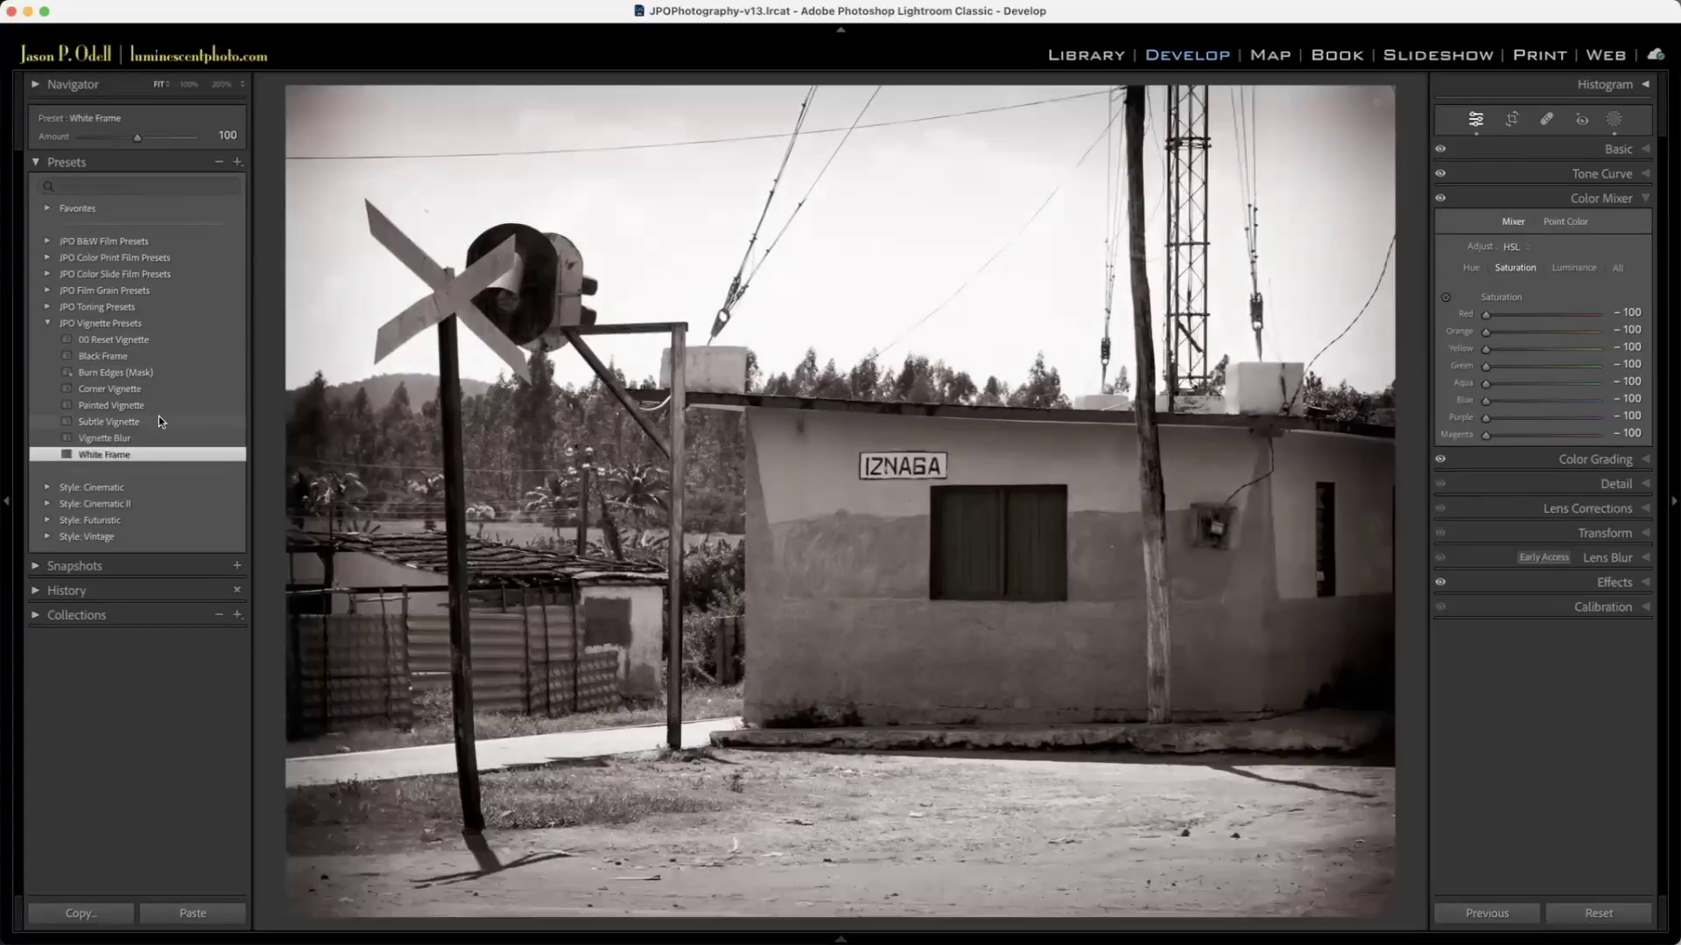
{"action": "left_click", "coordinate": [47, 324]}
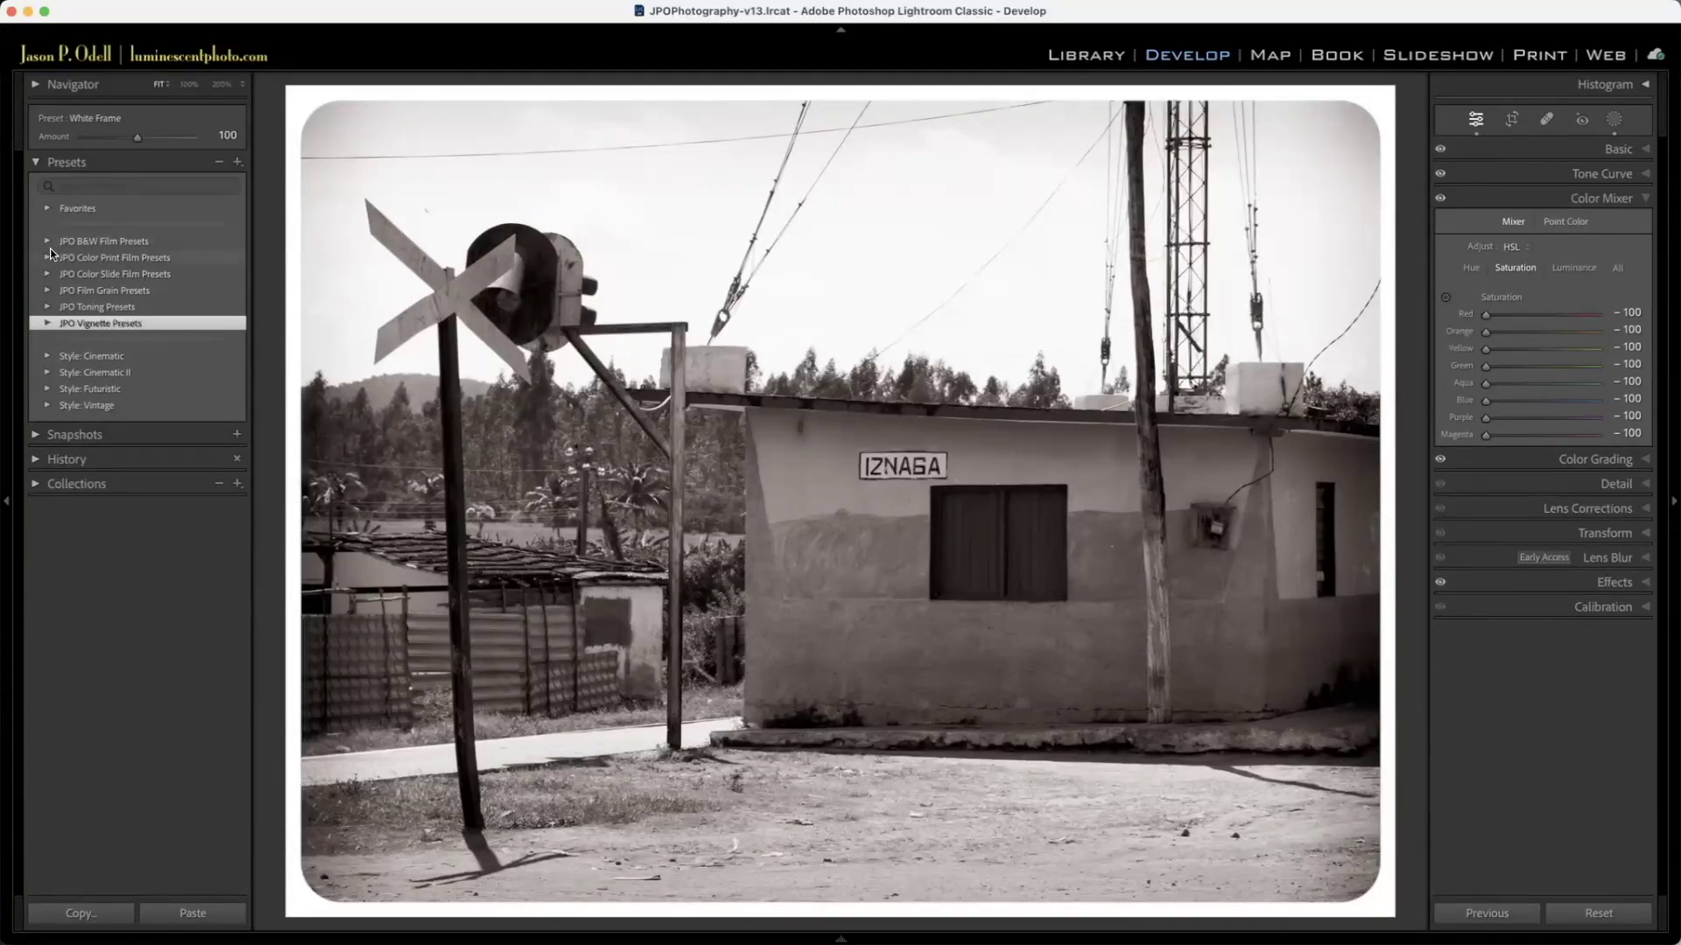
Step: Clear the photo's frame and sepia tone with the 00 Reset Vignette and 00 Reset Color Toning presets
{"action": "left_click", "coordinate": [49, 324]}
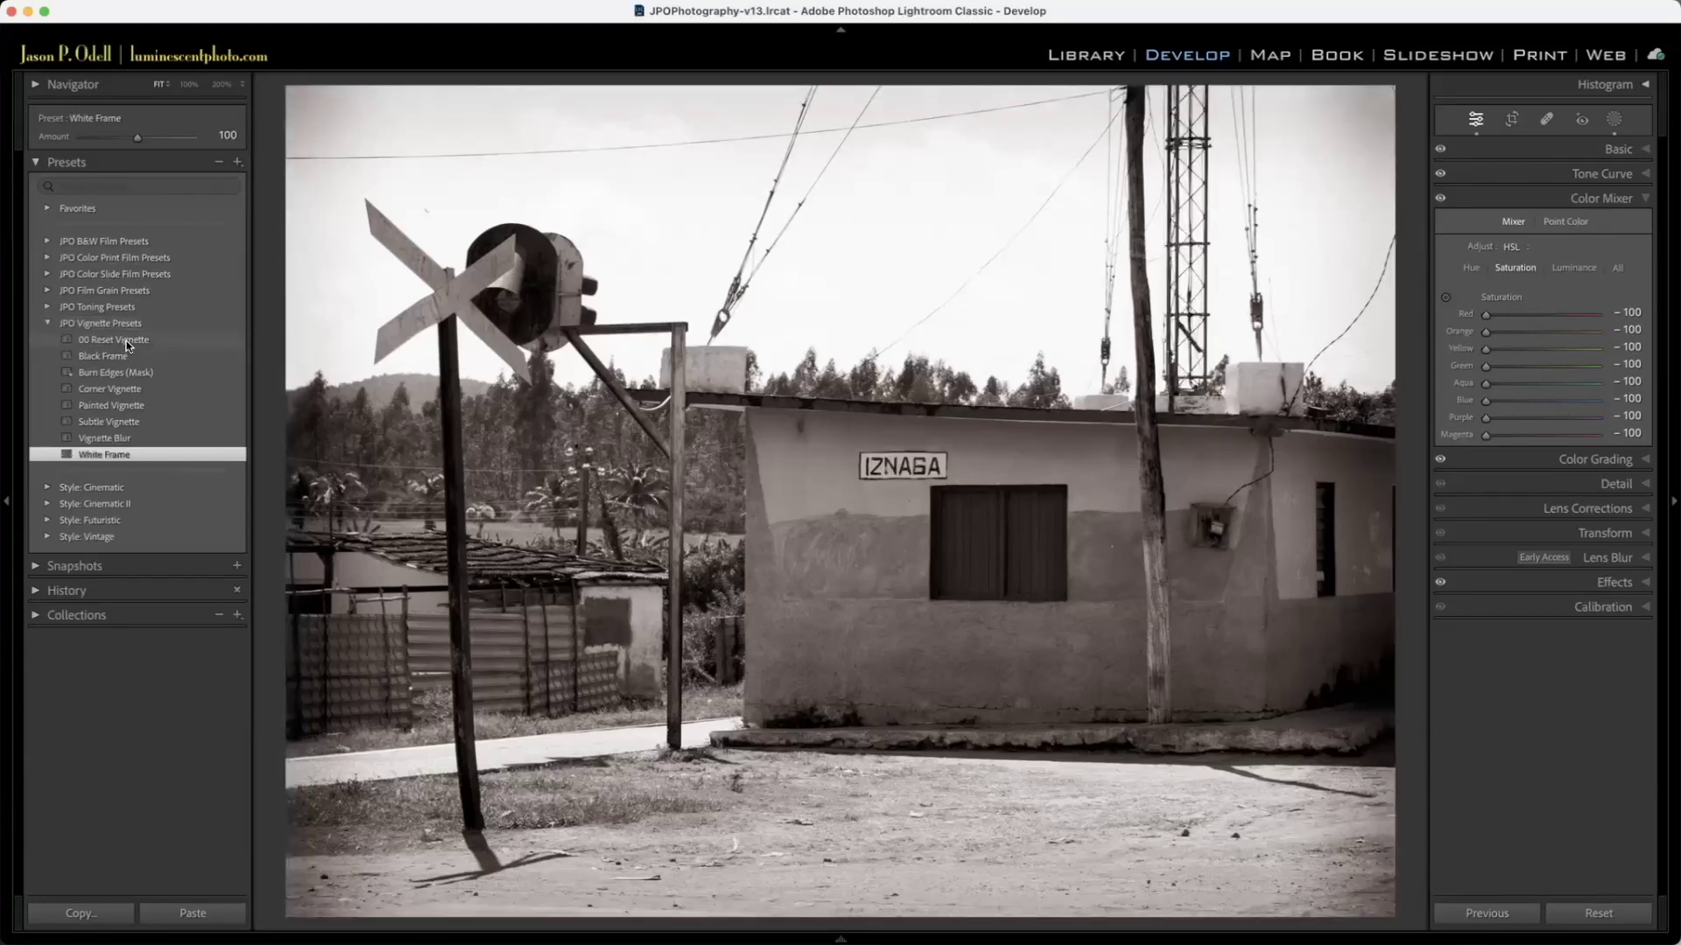
{"action": "left_click", "coordinate": [127, 344]}
{"action": "left_click", "coordinate": [46, 307]}
{"action": "left_click", "coordinate": [91, 325]}
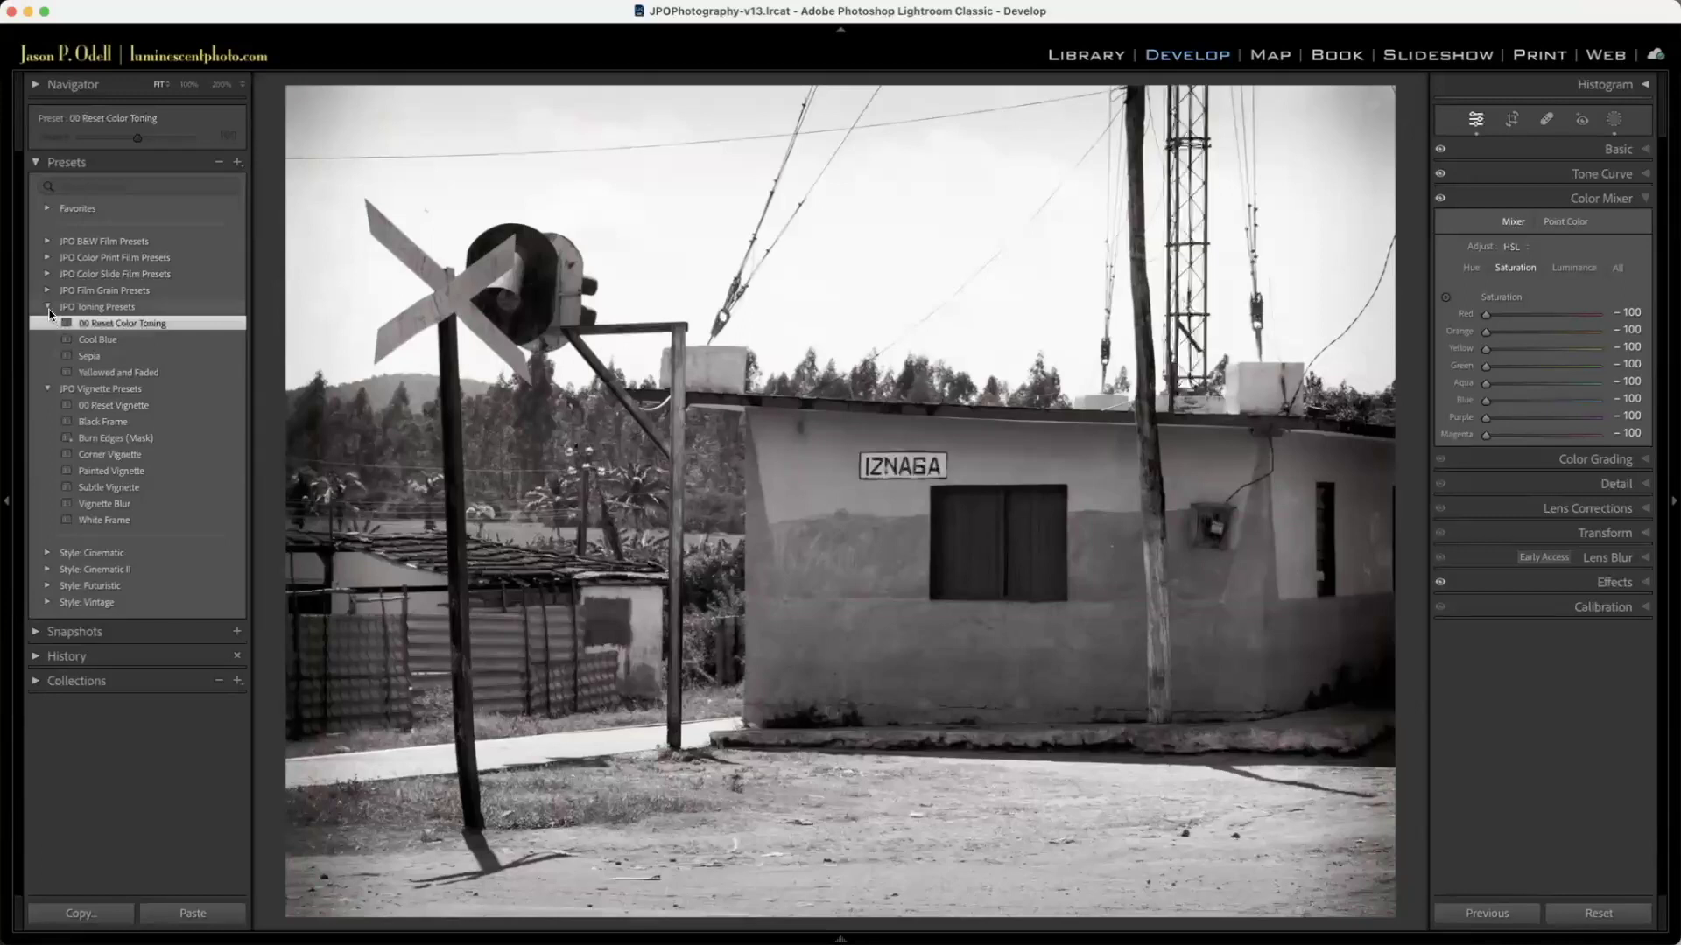
Step: Collapse the toning and vignette preset groups and switch to the Keynote presentation
{"action": "left_click", "coordinate": [48, 307]}
{"action": "left_click", "coordinate": [48, 323]}
{"action": "key", "text": "super+Tab"}
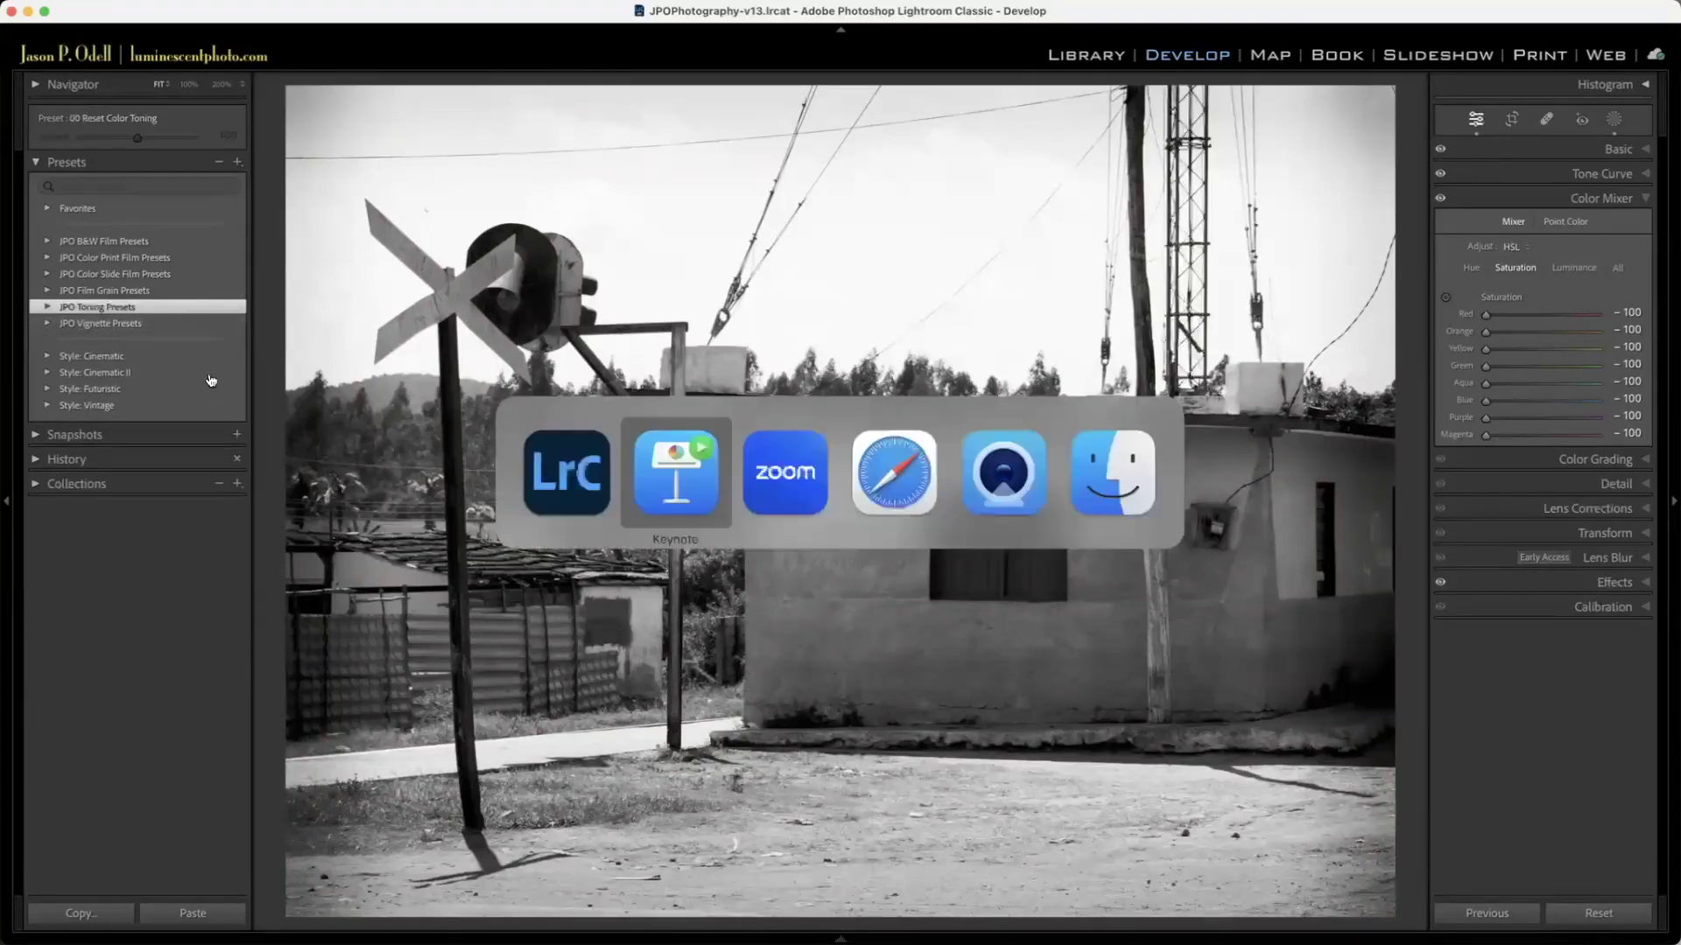
{"action": "left_click", "coordinate": [709, 497]}
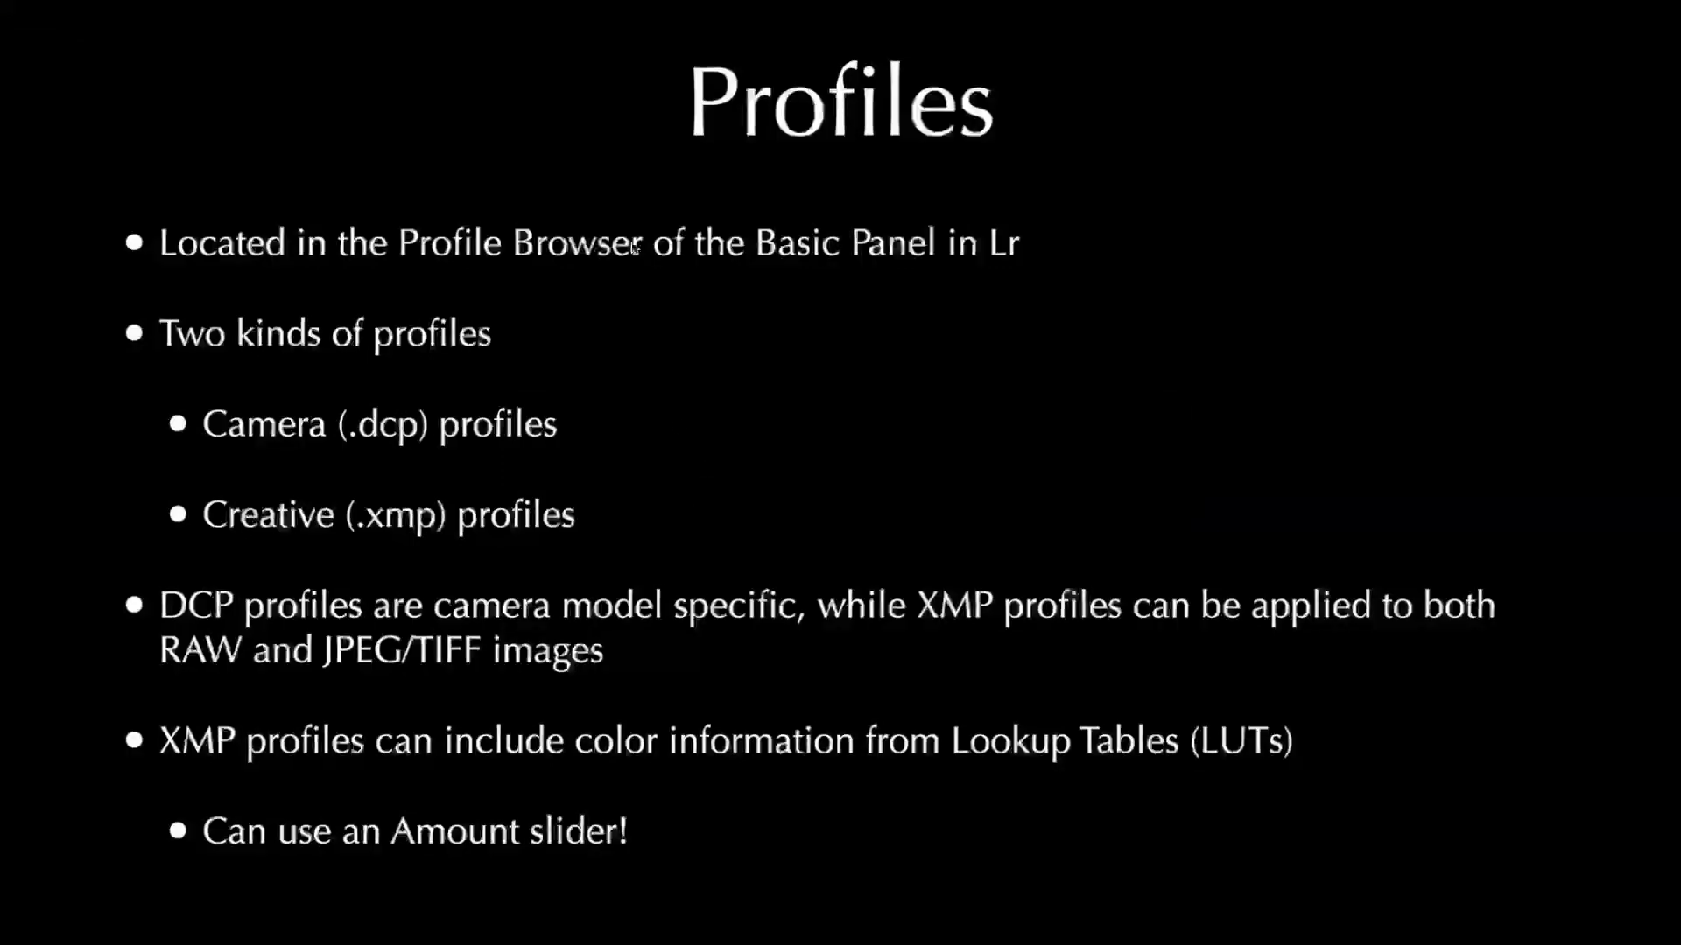